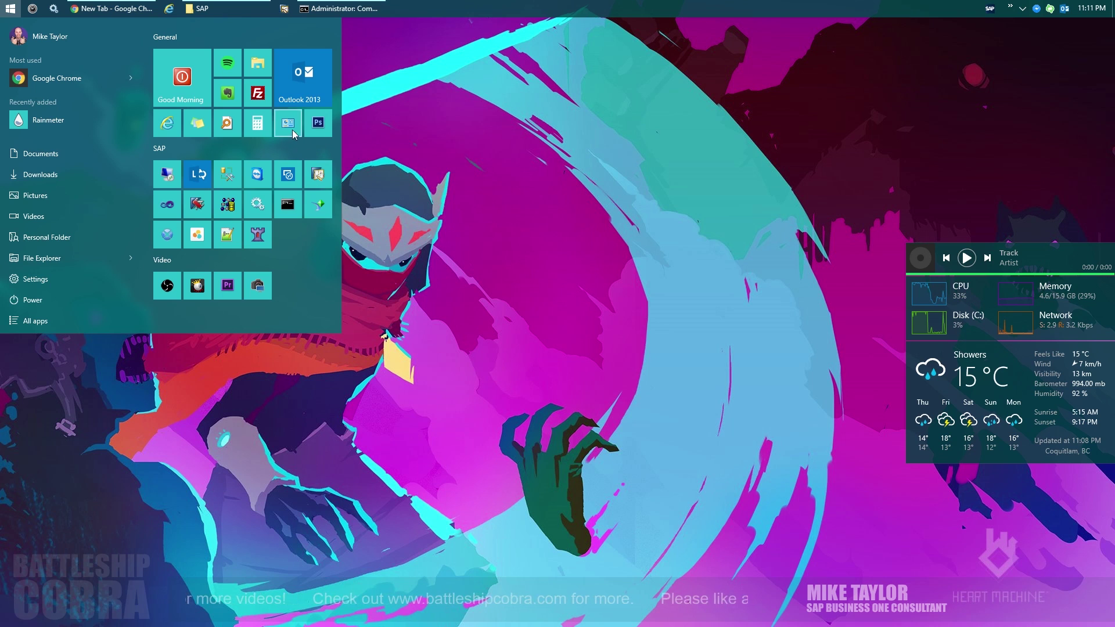
Confirm User Account Control is at Never notify, then close User Accounts without changes
scroll(726, 348, down, 3)
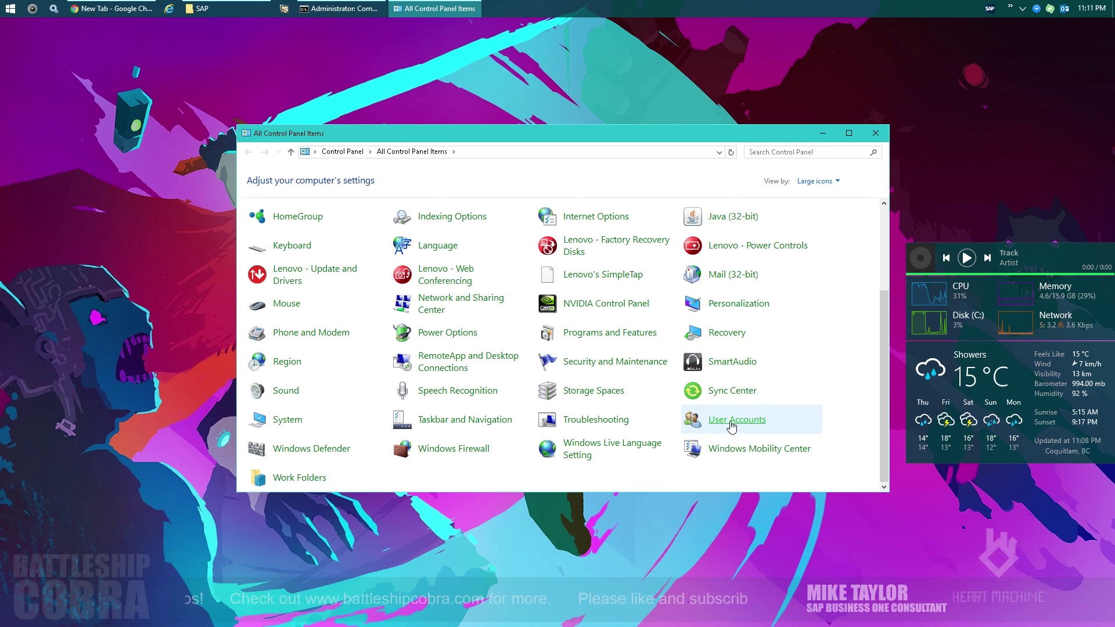
click(705, 427)
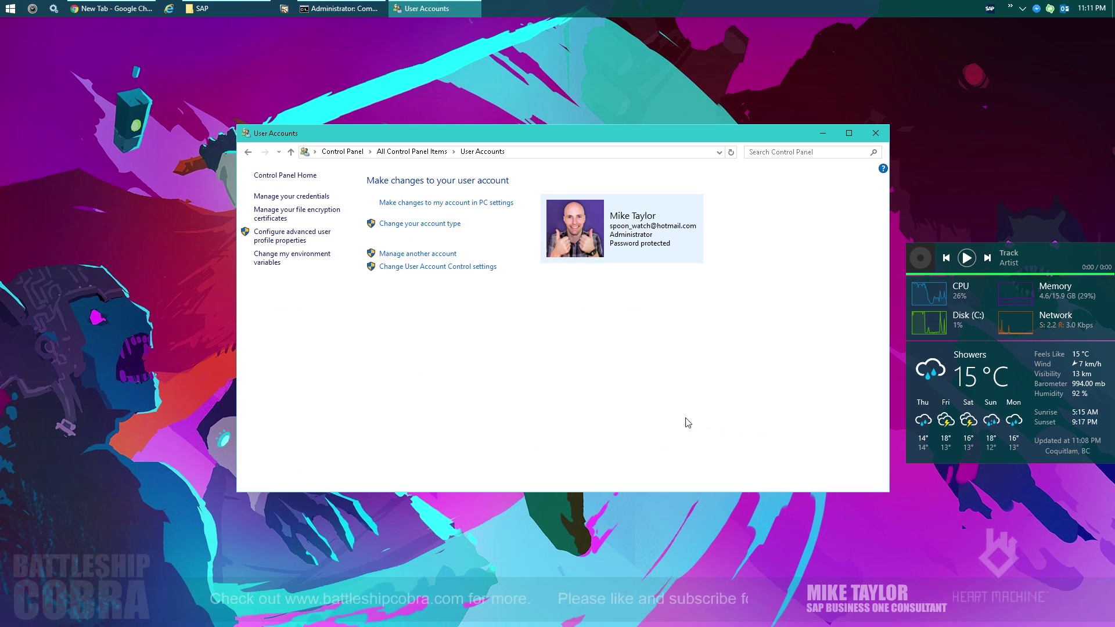
click(423, 266)
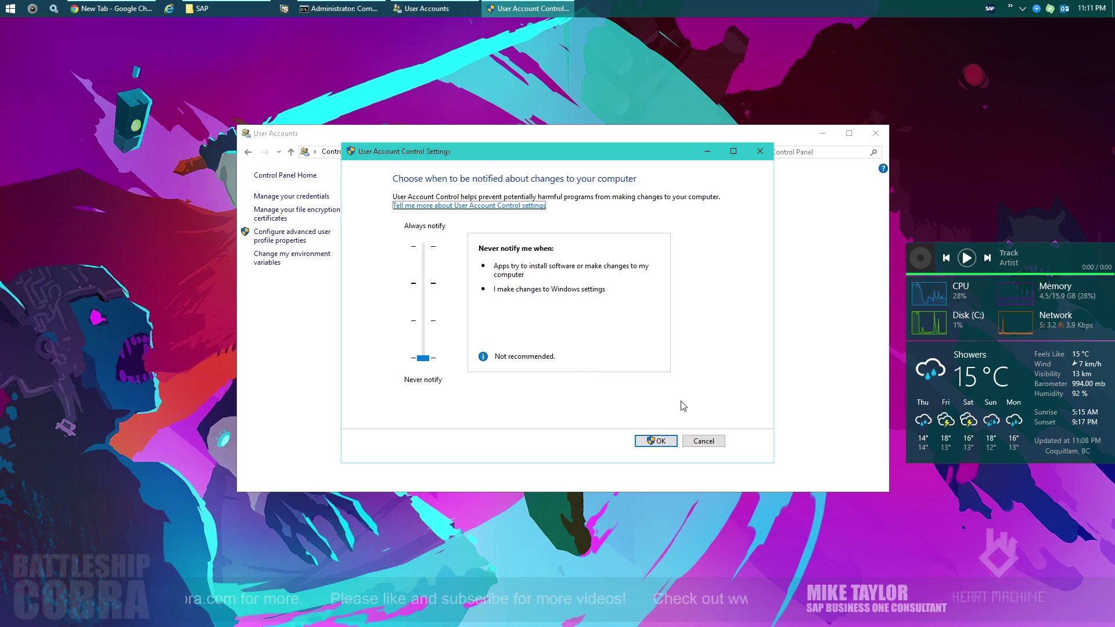
click(715, 443)
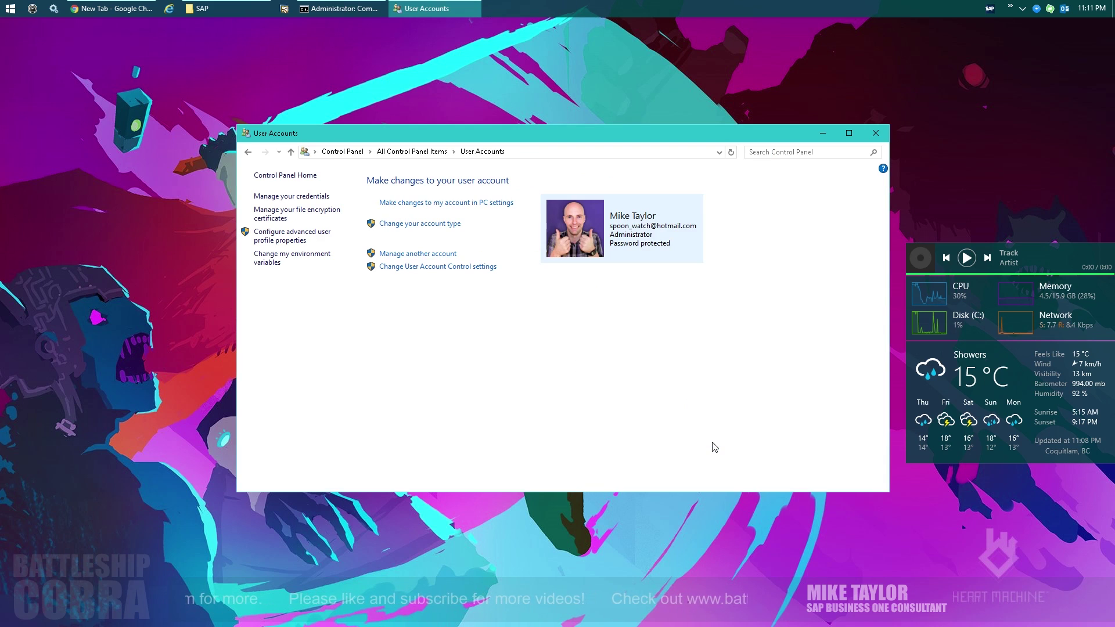
click(876, 133)
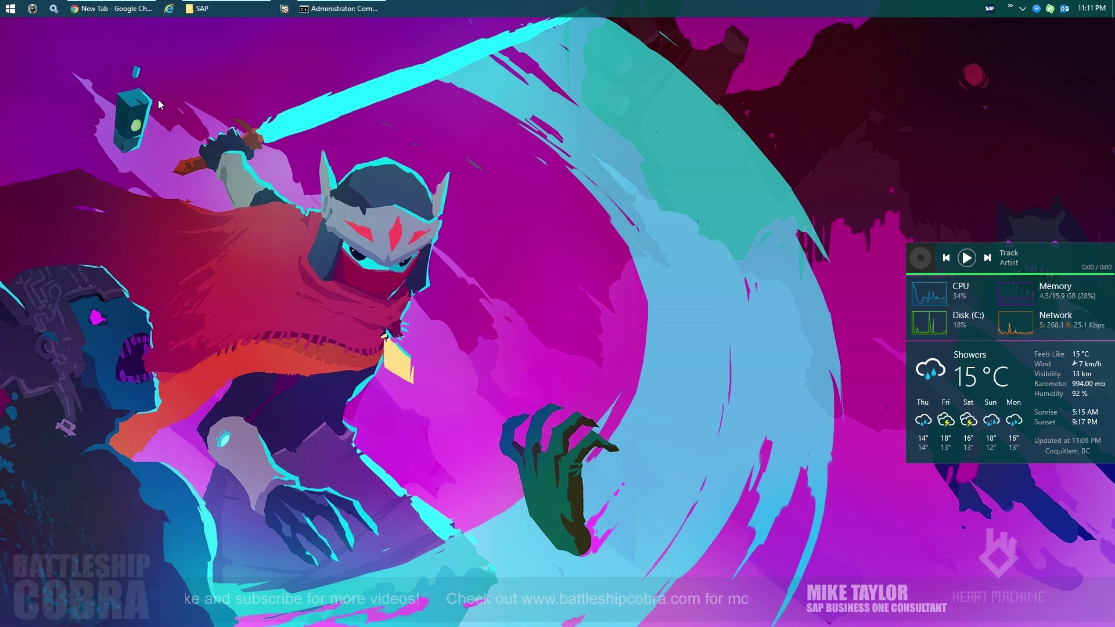
Open SQL Server Configuration Manager and confirm the SQL Server Browser service is running
key(super)
text(sql)
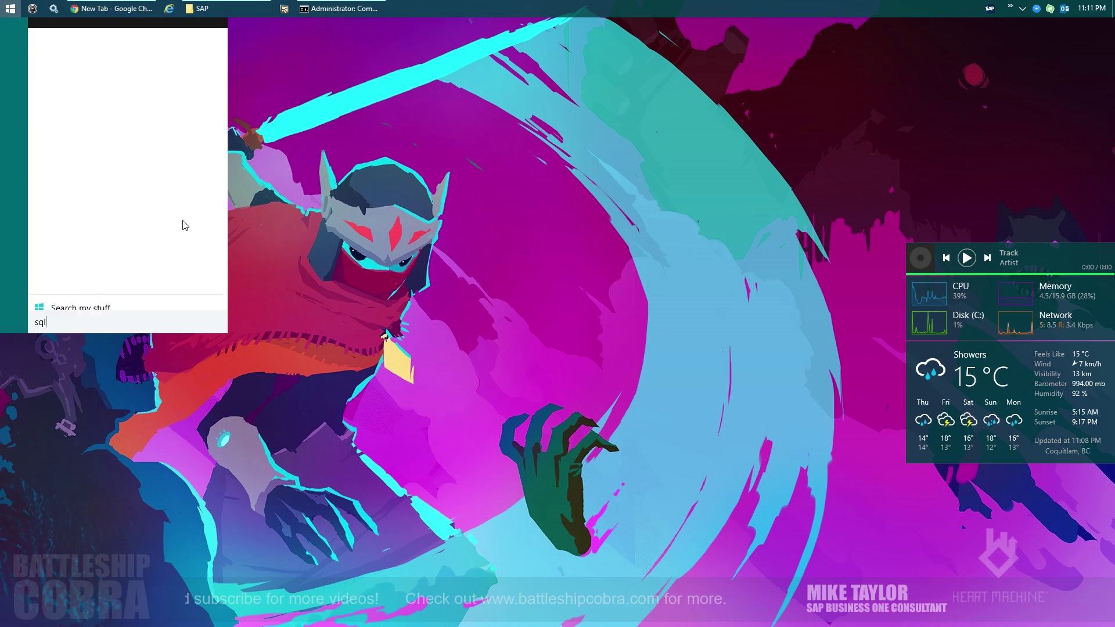
click(110, 131)
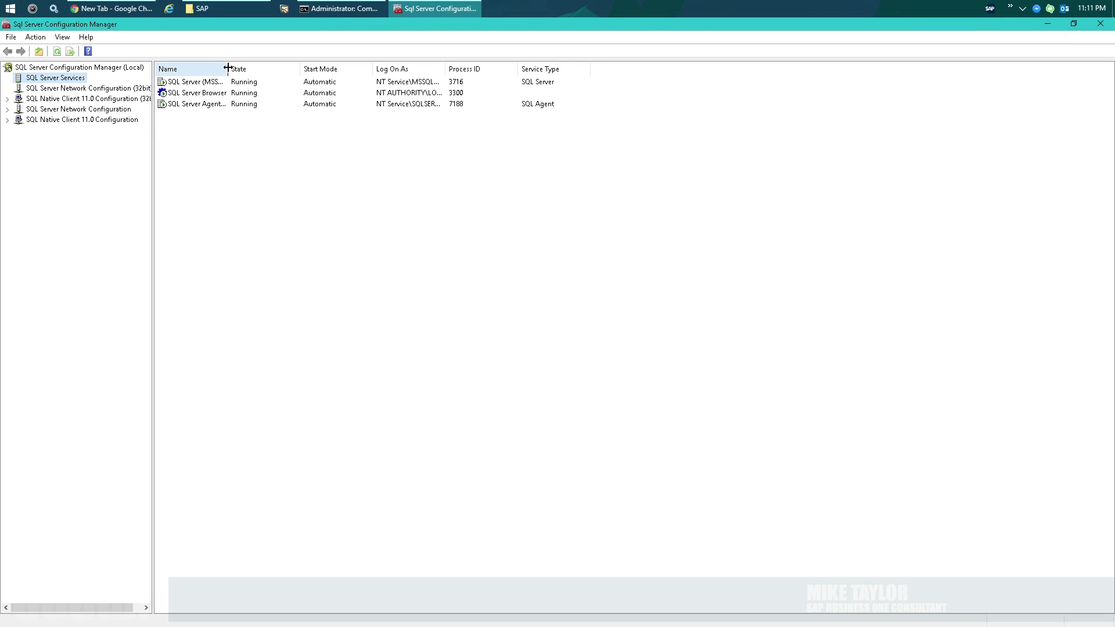
double_click(227, 68)
click(204, 94)
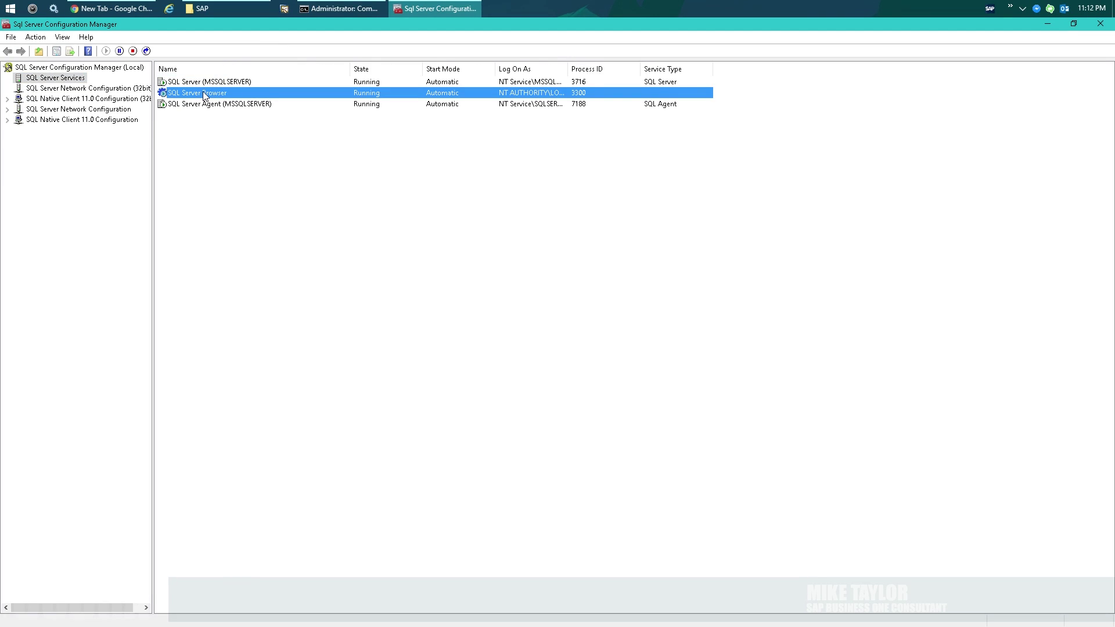
double_click(203, 95)
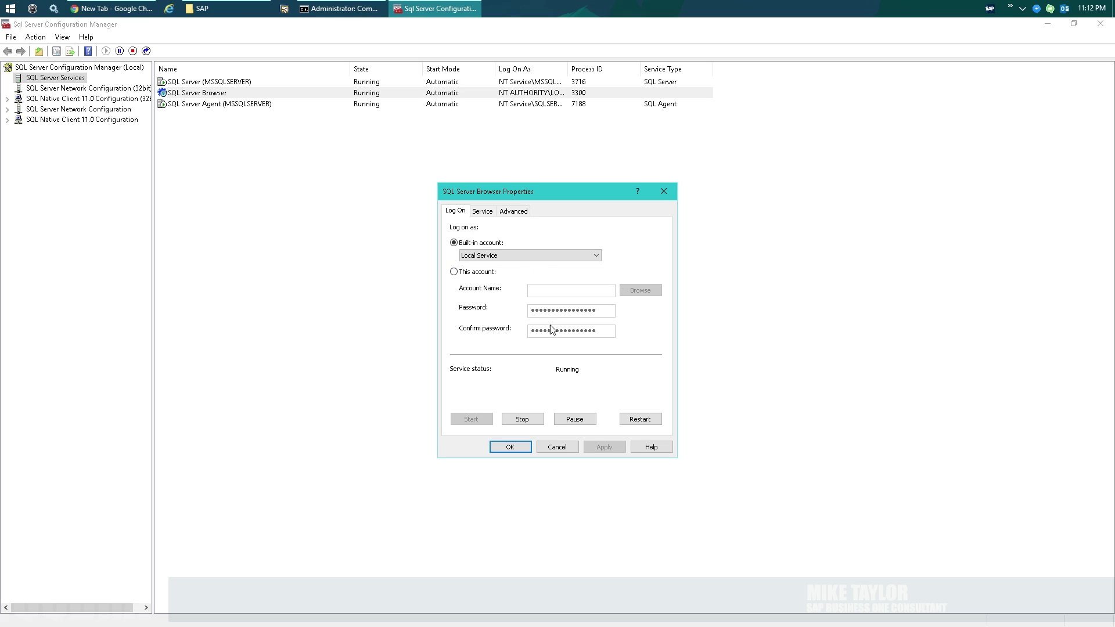
click(664, 191)
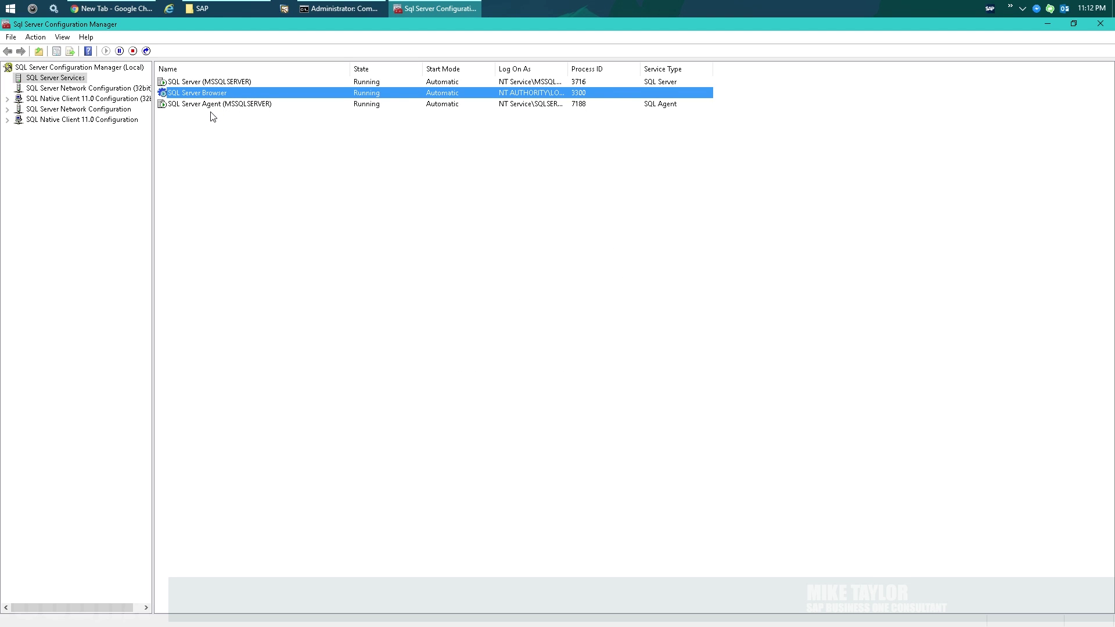
click(68, 110)
Review the MSSQLSERVER TCP/IP IP address and dynamic port settings
click(80, 120)
double_click(181, 103)
click(491, 211)
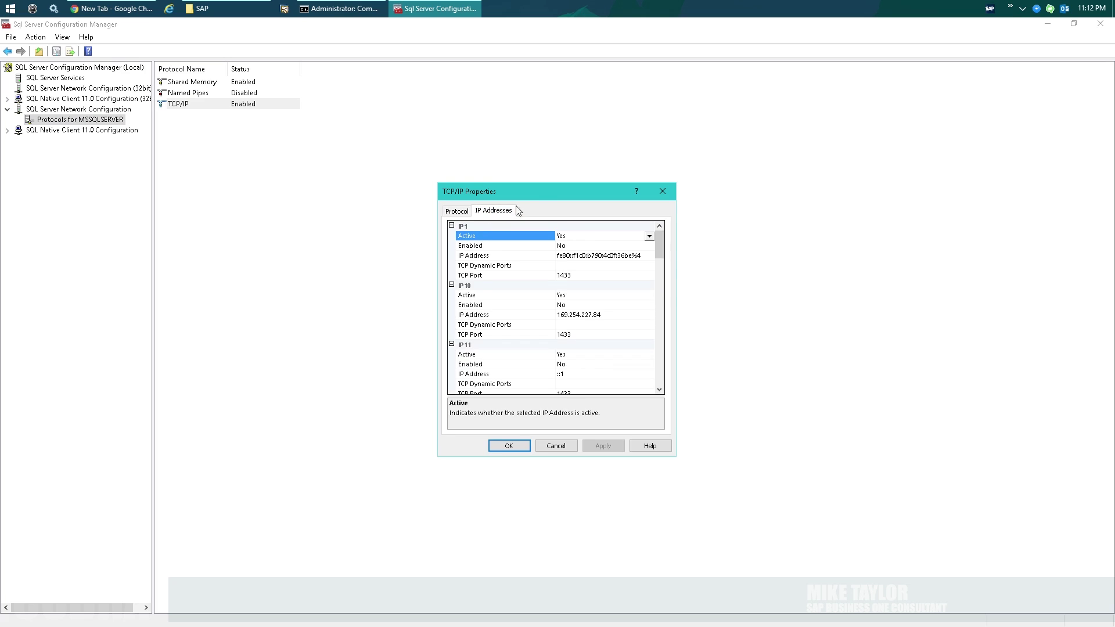
drag(549, 192, 464, 136)
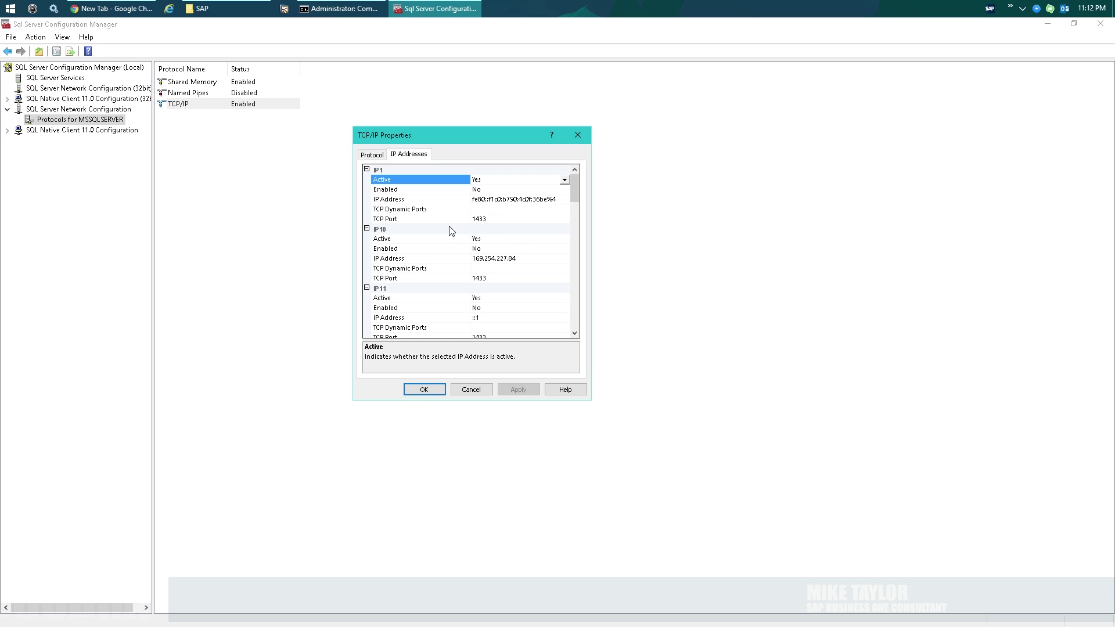
click(483, 209)
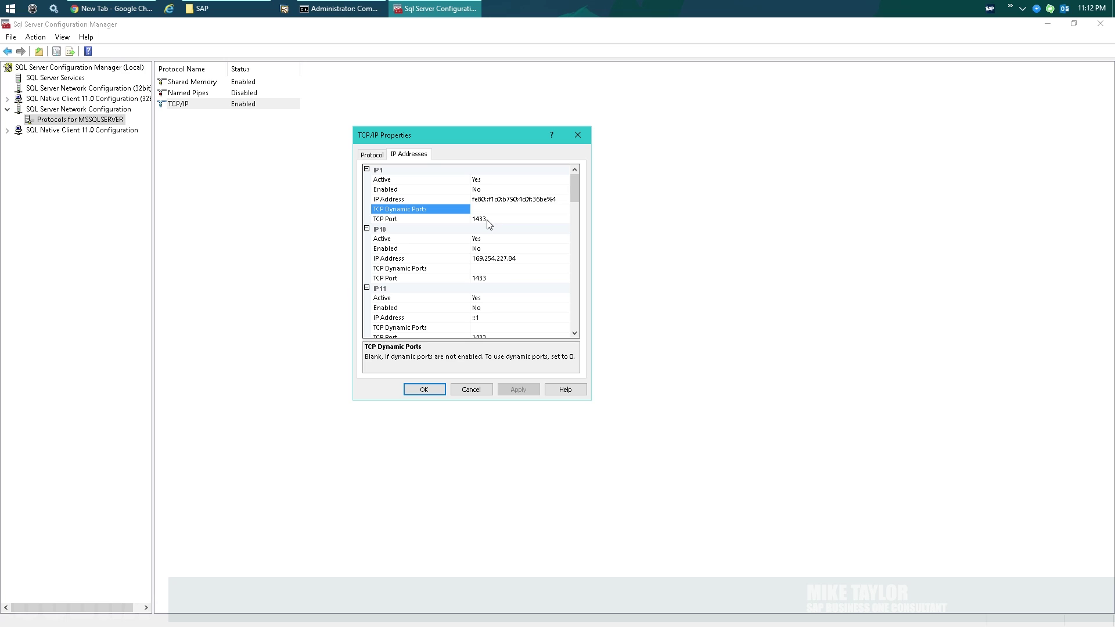
drag(571, 181, 570, 308)
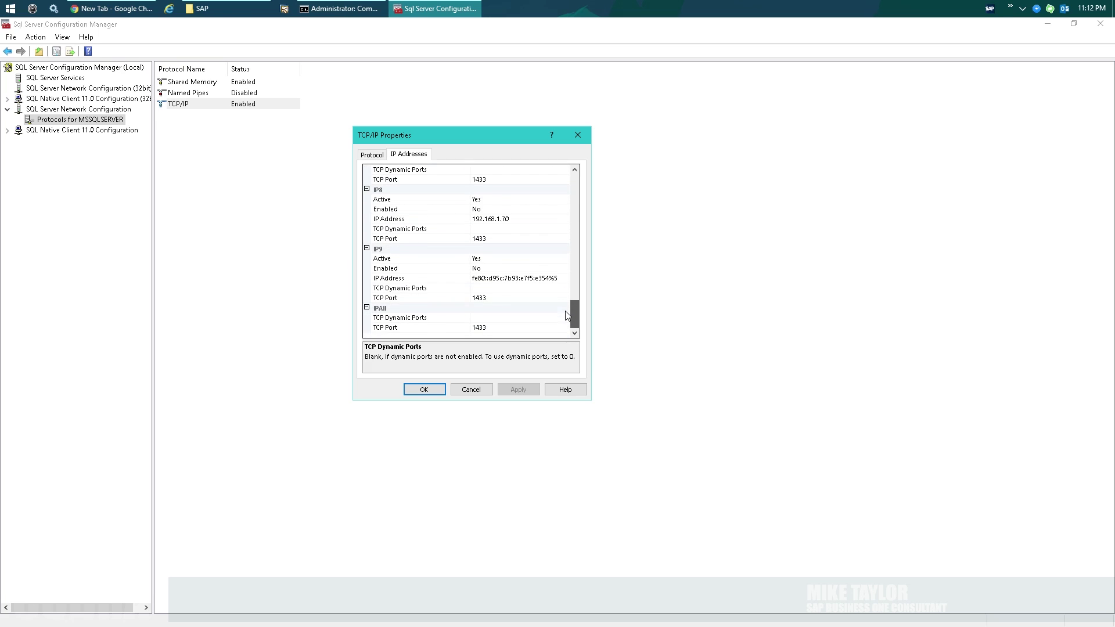
click(430, 388)
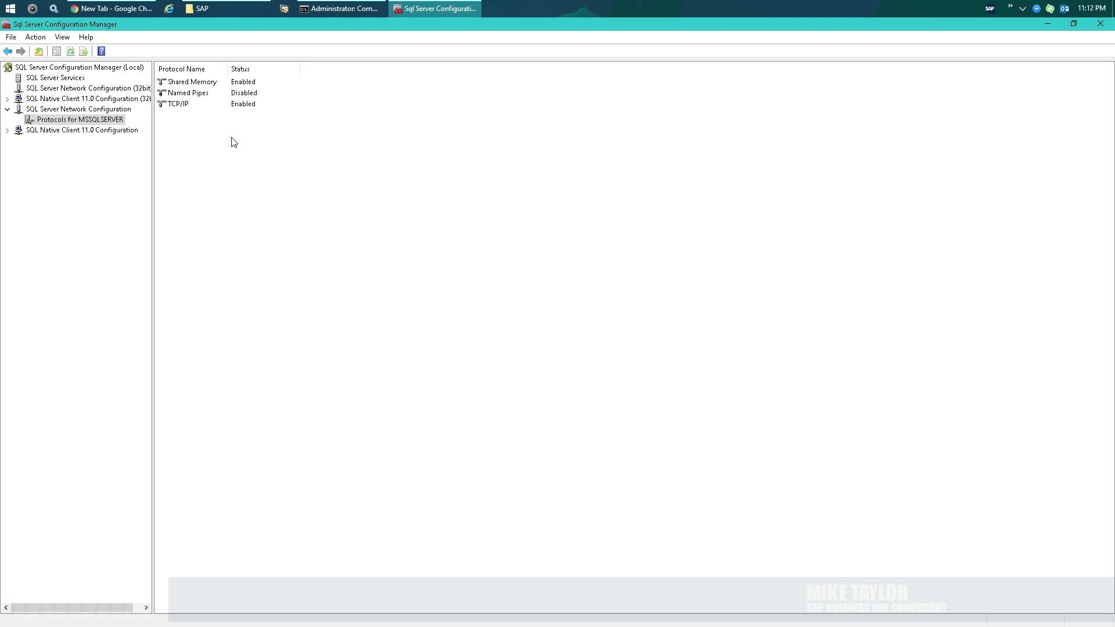
Recheck the TCP/IP settings for port 1433, then close Configuration Manager
click(185, 107)
double_click(186, 107)
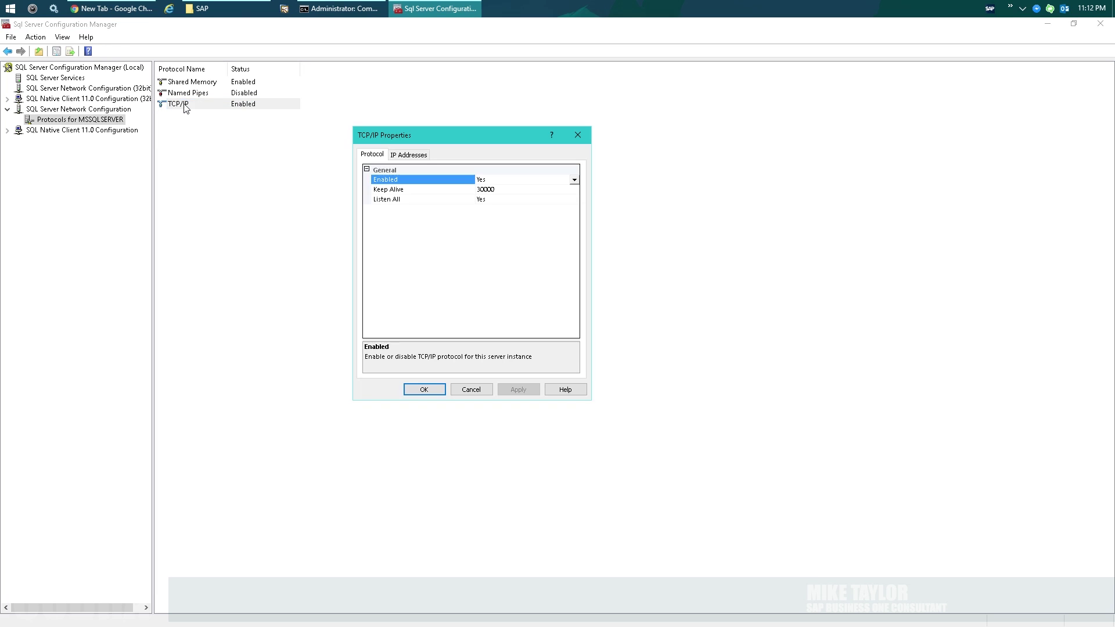
click(410, 153)
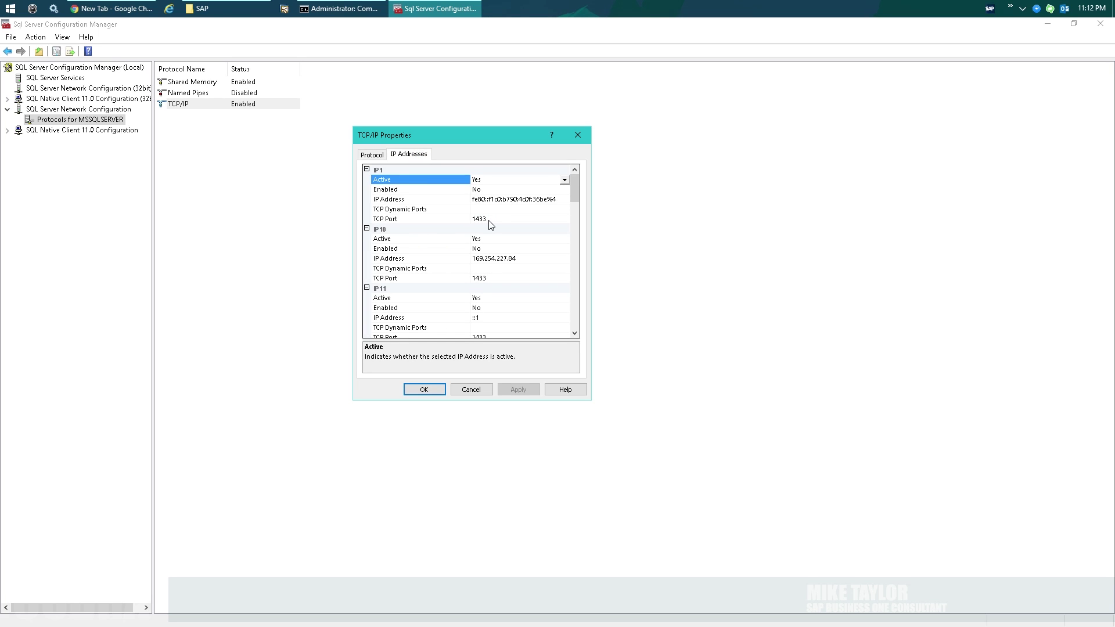
click(577, 135)
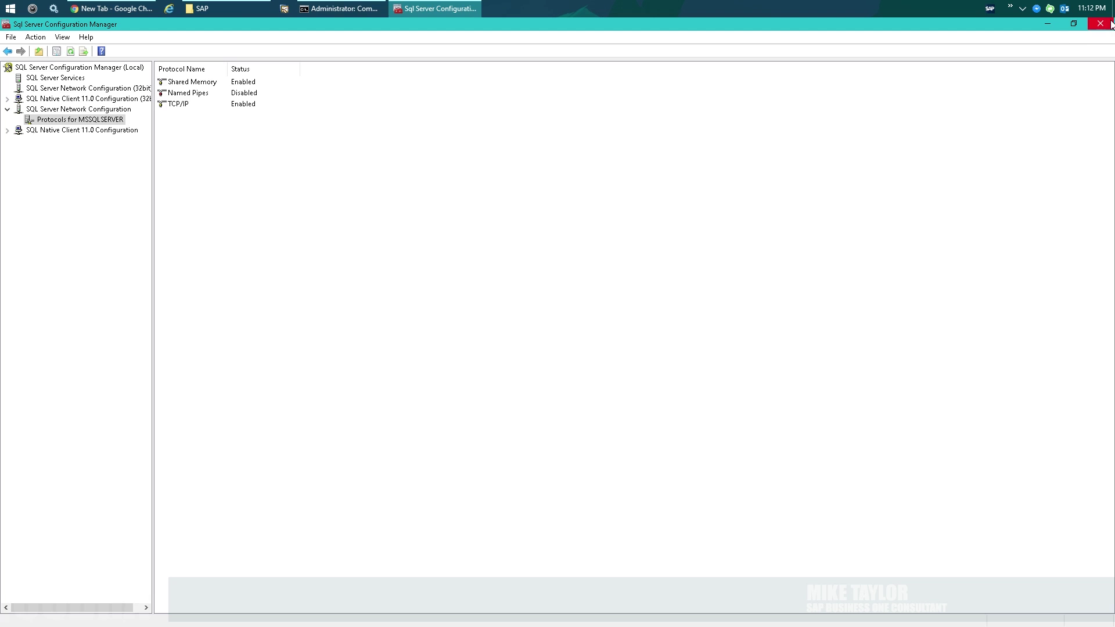
click(1101, 23)
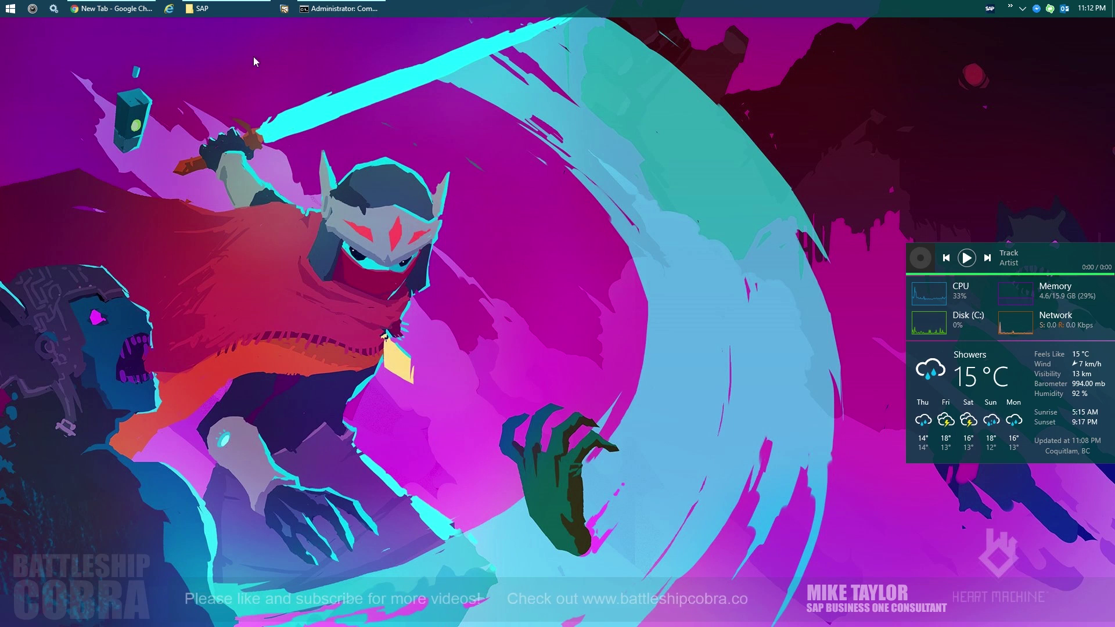
Run netstat -a | find /i "2099" in the Administrator Command Prompt
click(342, 9)
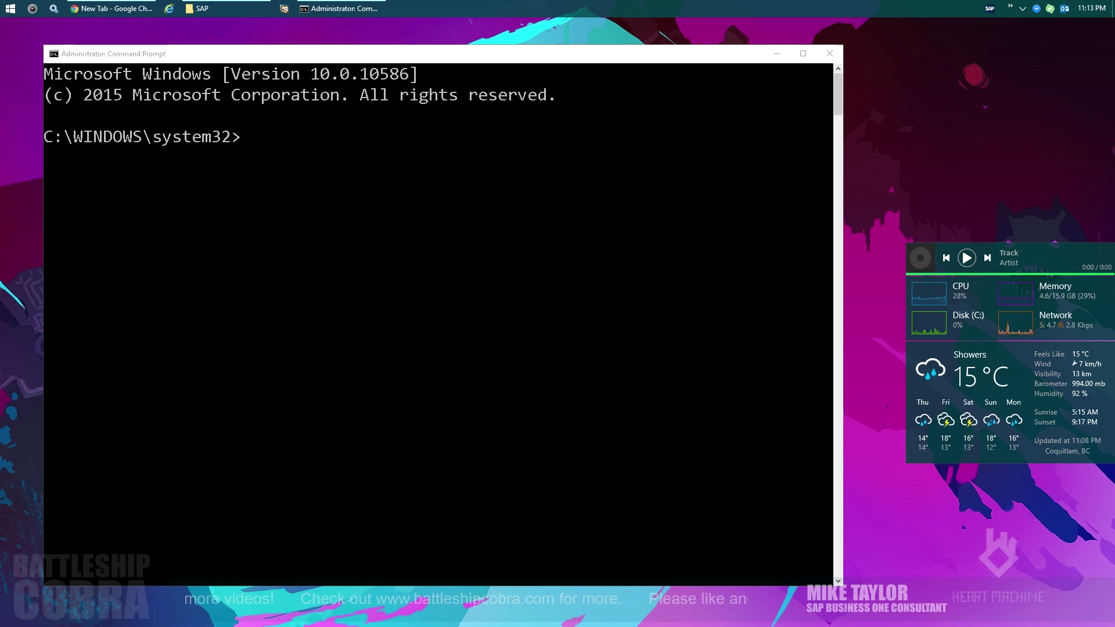
click(312, 180)
right_click(313, 180)
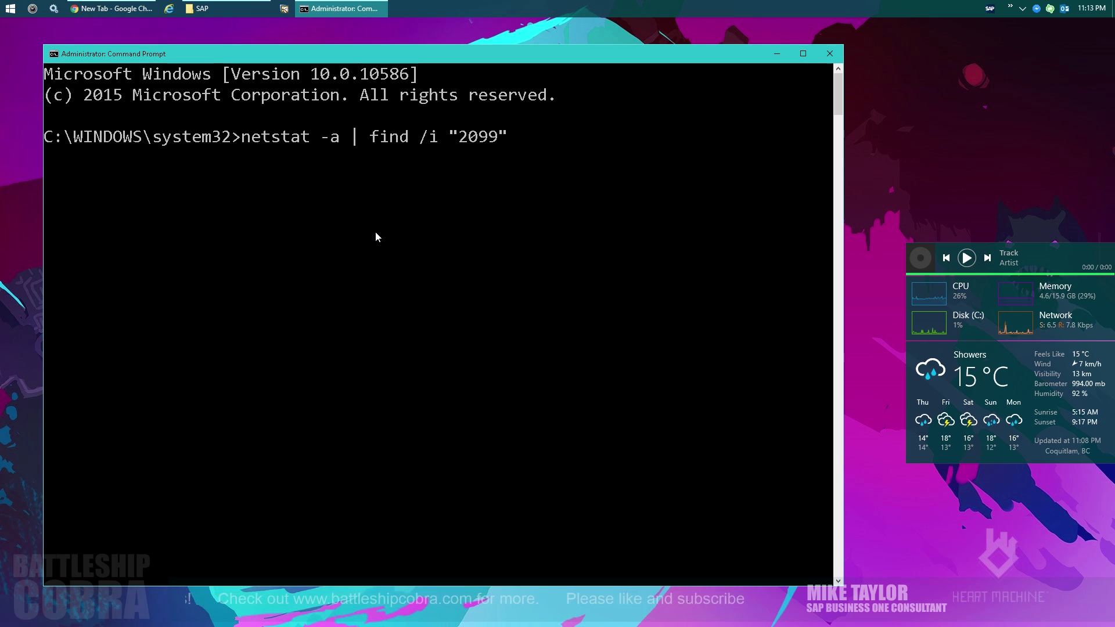
key(Return)
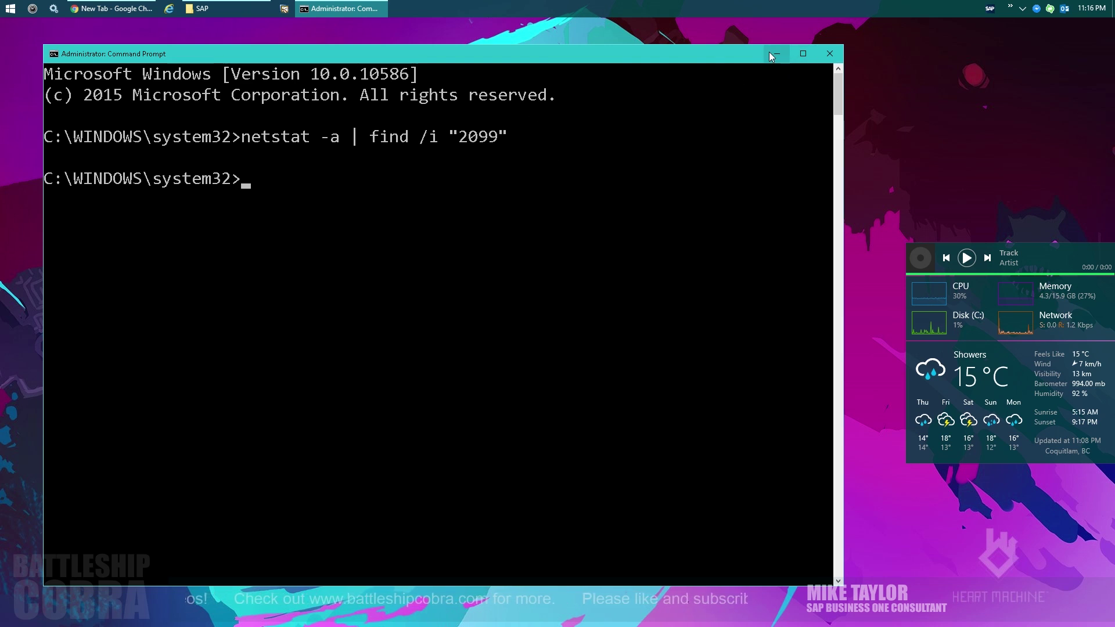
Close the Command Prompt once netstat shows nothing using port 2099
click(828, 55)
Go to SAP9.2PL03\Packages\B1 Integration Component\Technology and run setup as administrator
click(229, 9)
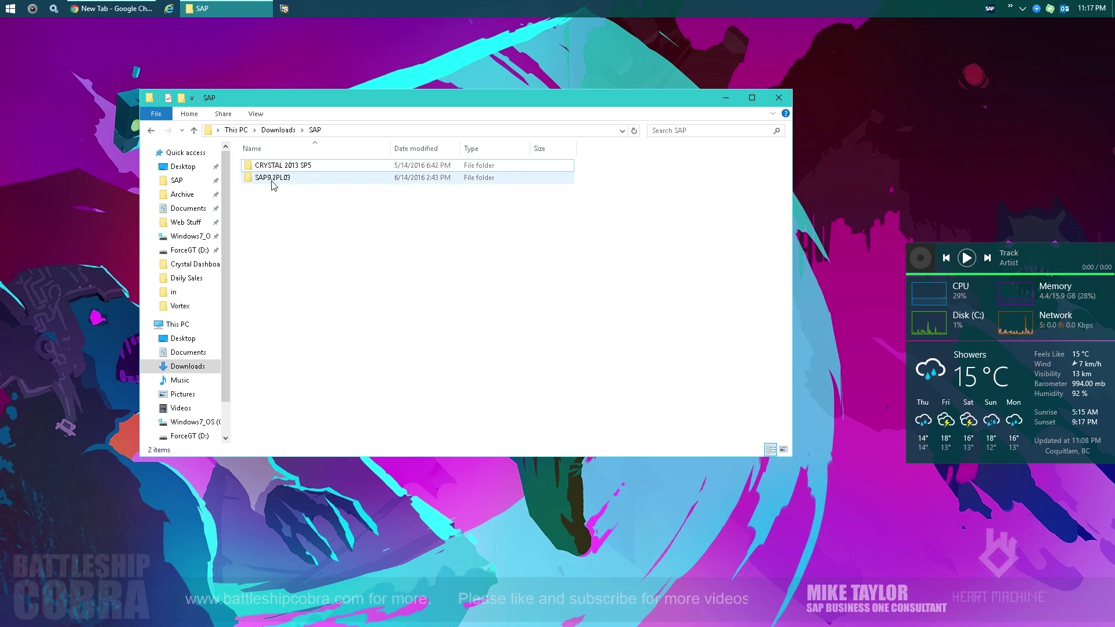
mouse_move(273, 184)
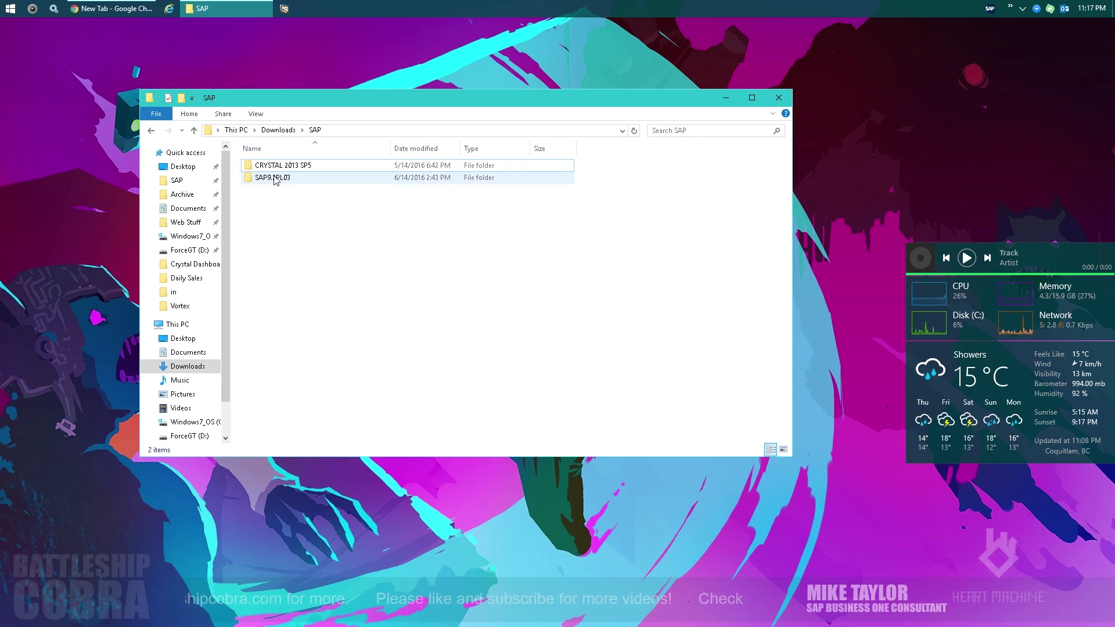
double_click(286, 182)
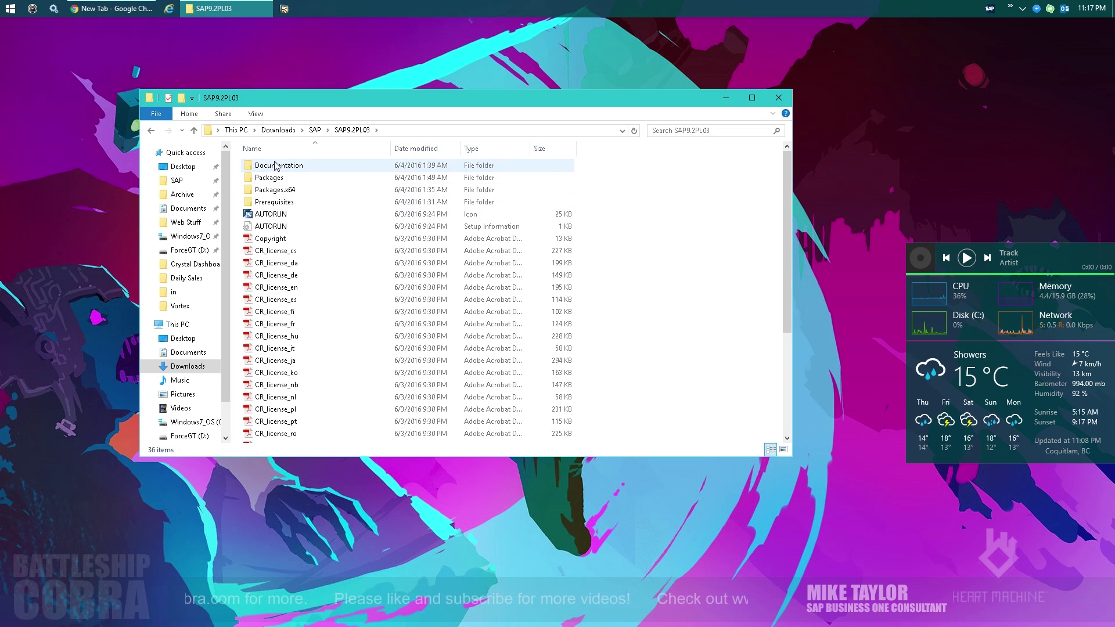
double_click(277, 180)
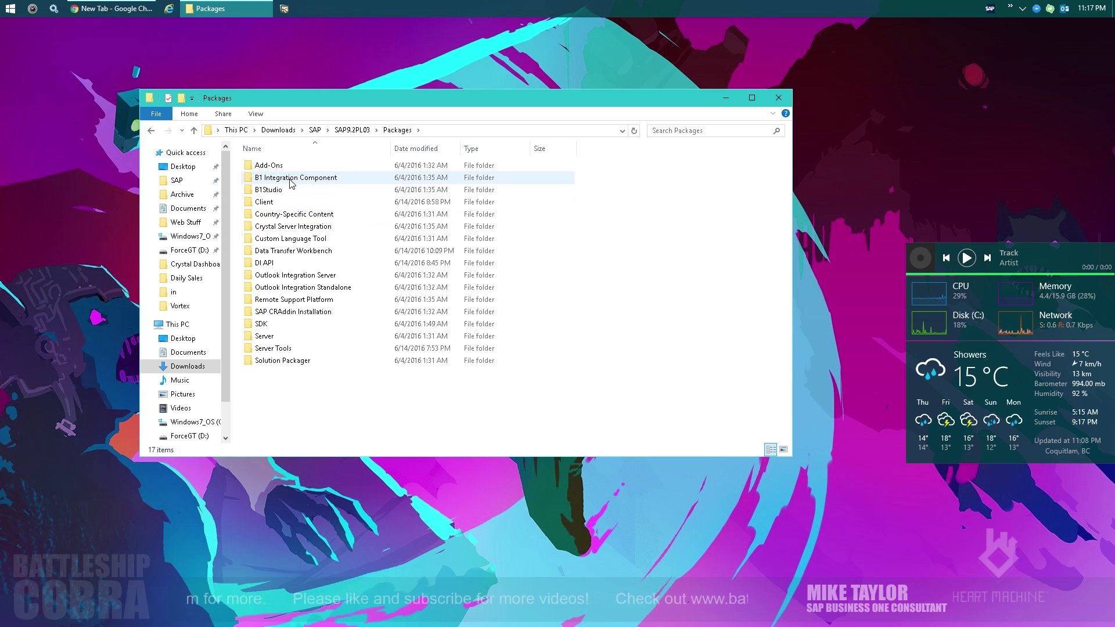
double_click(290, 180)
double_click(268, 166)
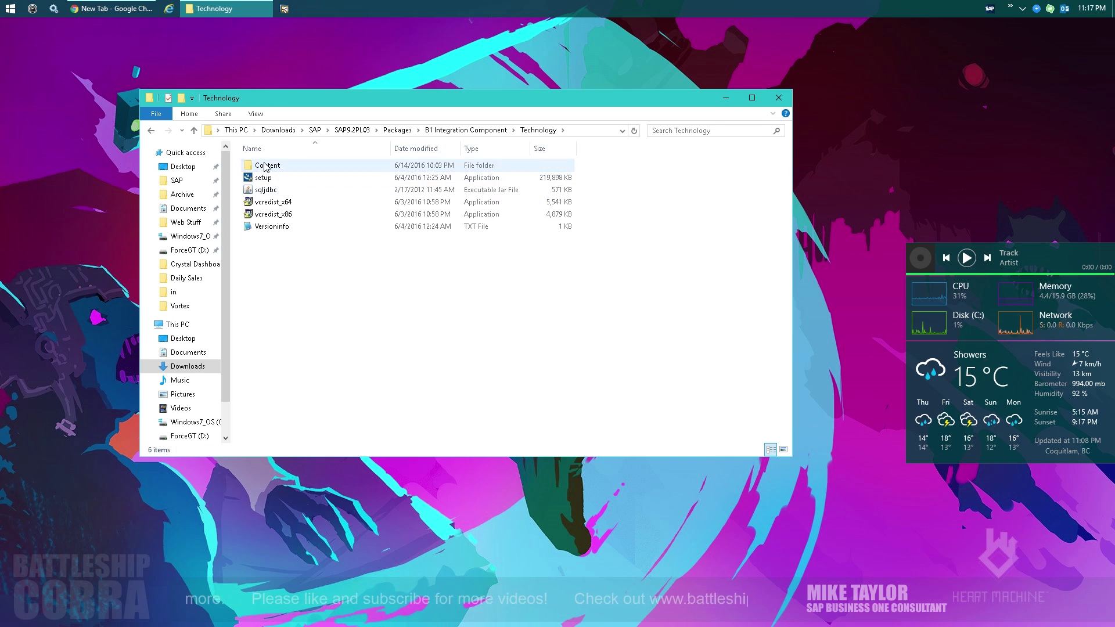
right_click(268, 180)
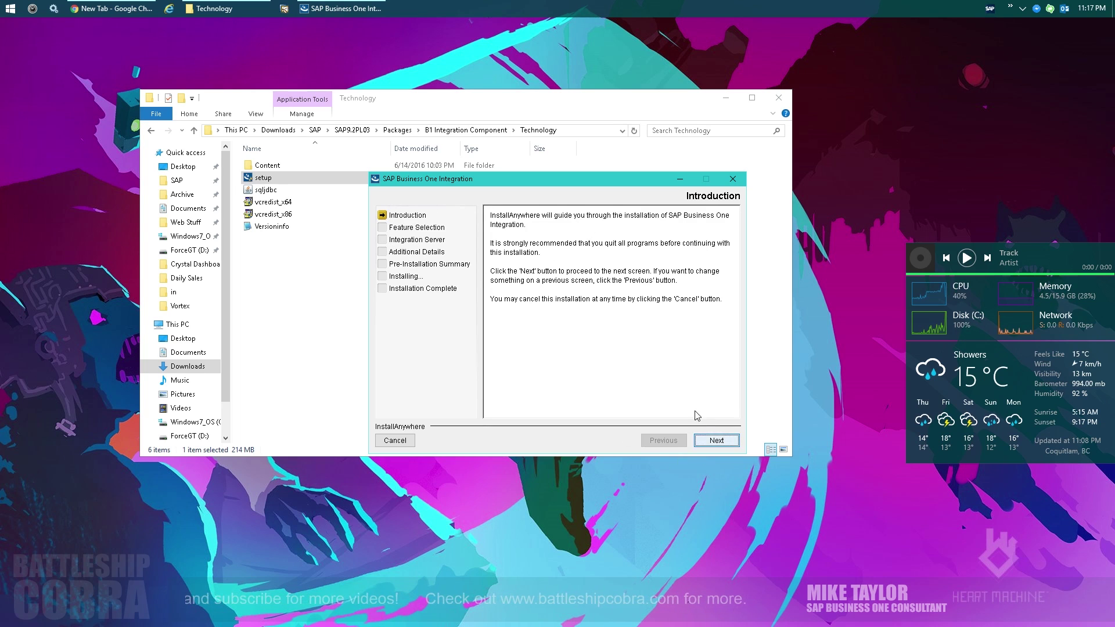
Keep the default components and installation folder, and set the admin password
click(717, 442)
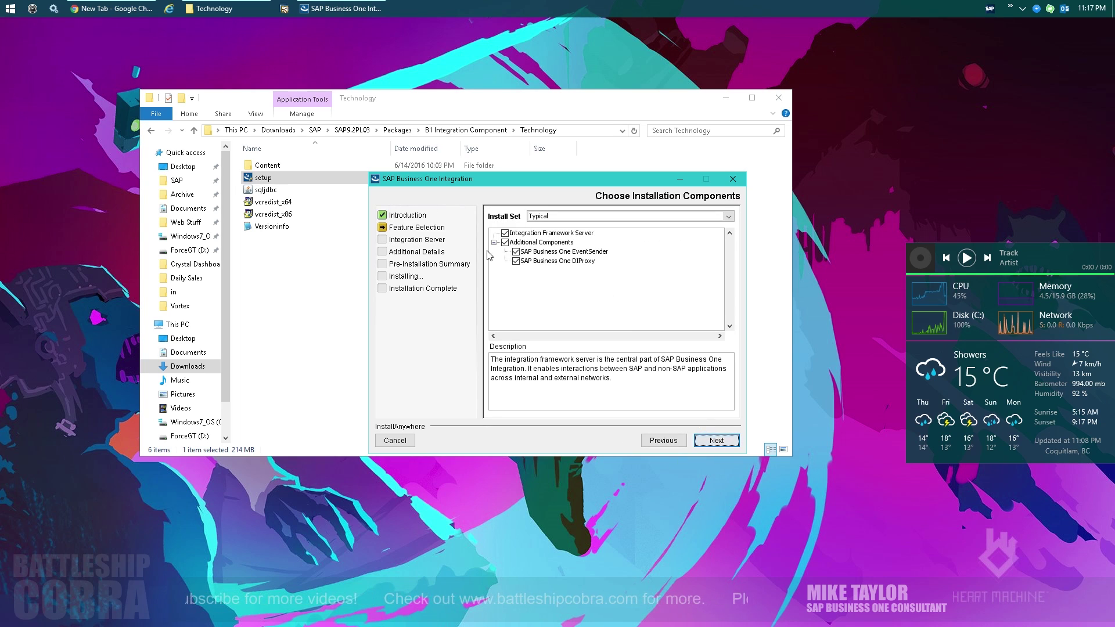
click(732, 446)
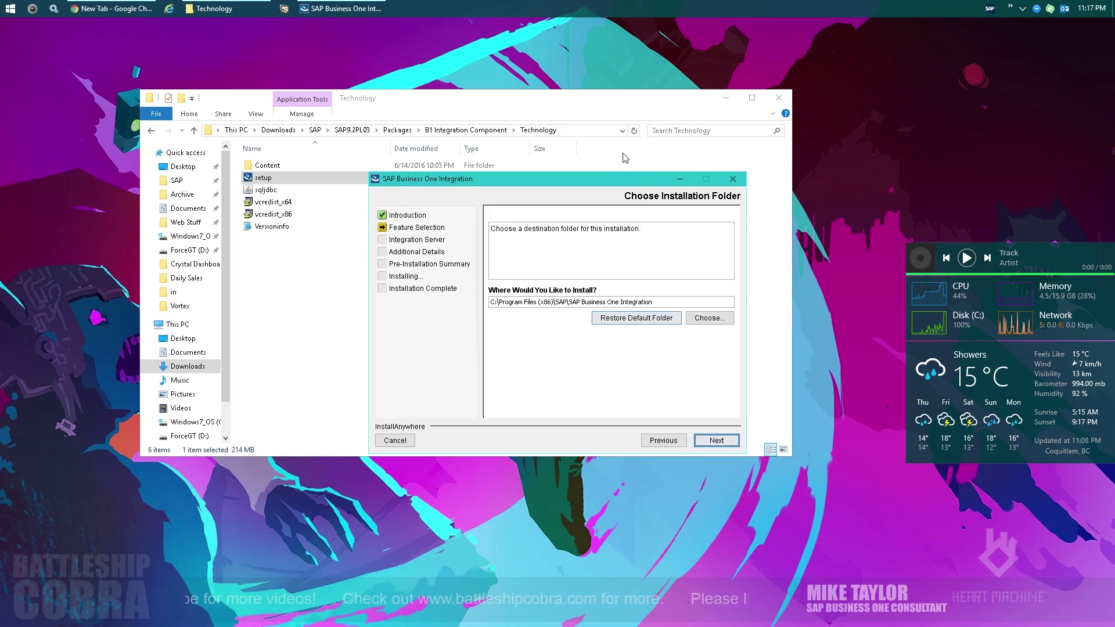
click(734, 451)
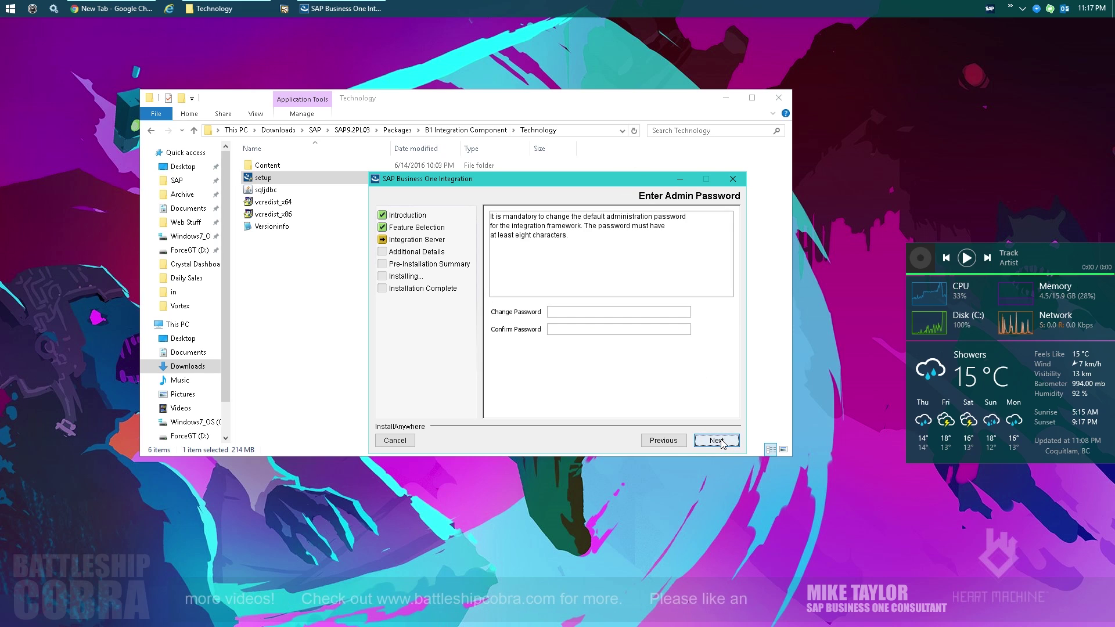
click(580, 315)
text(•••••••••••••••••)
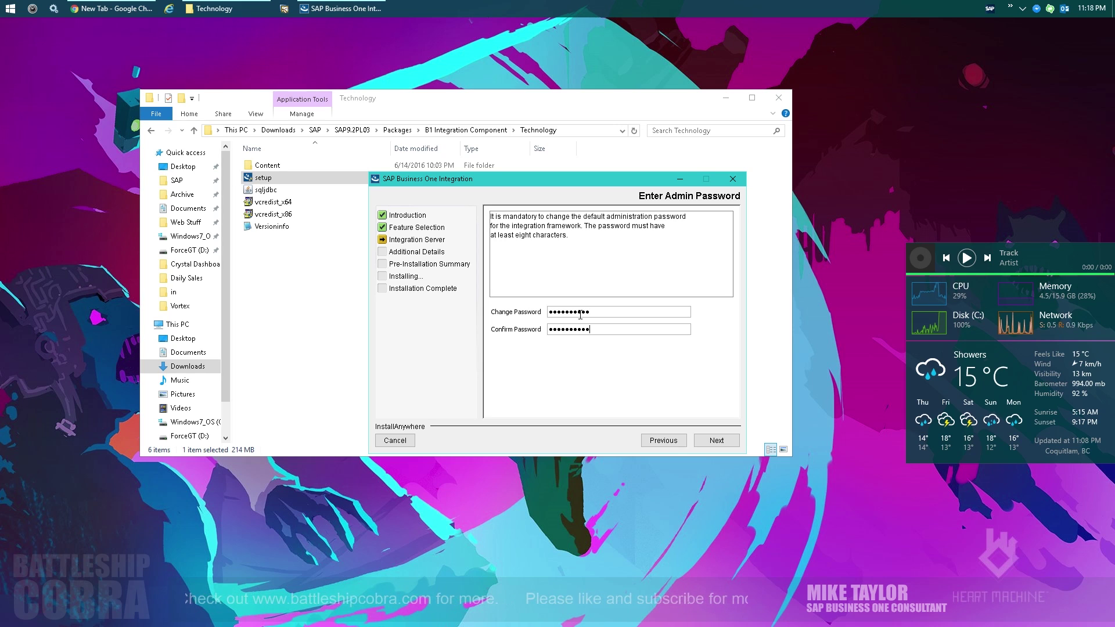
click(711, 442)
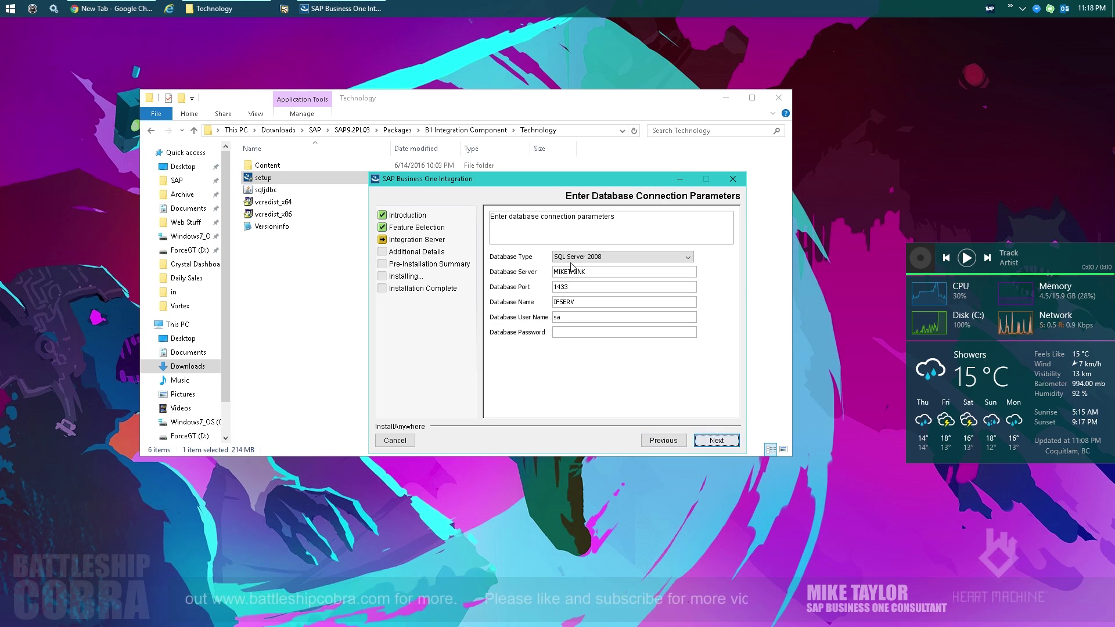
Choose SQL Server 2014 for the IFSERV database connection and enter its database password
click(601, 255)
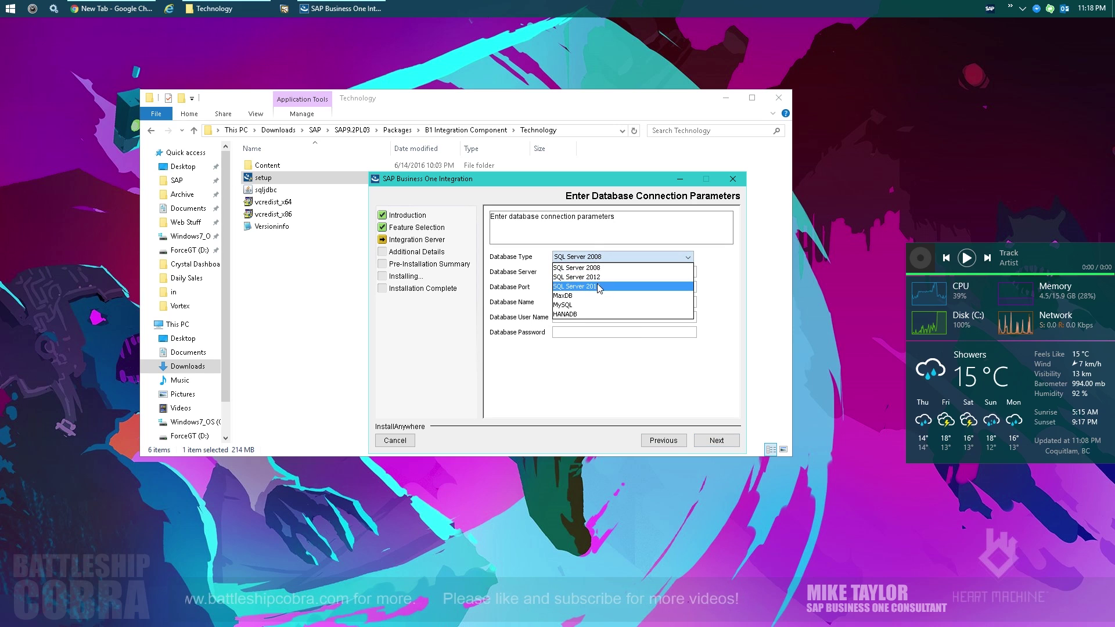
click(599, 287)
click(591, 273)
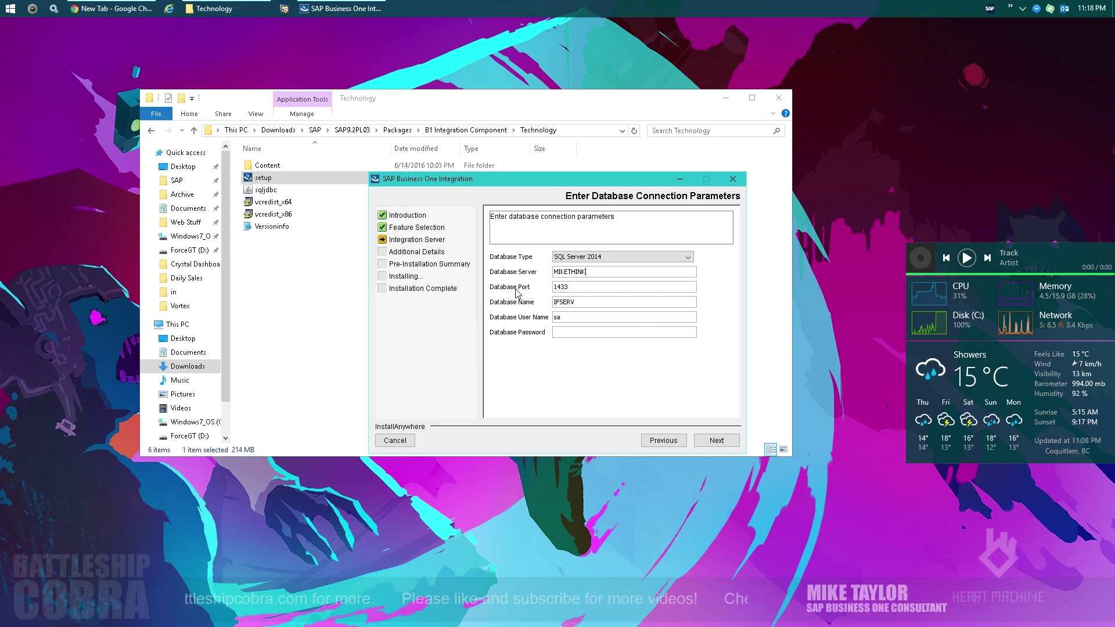
double_click(582, 303)
click(582, 302)
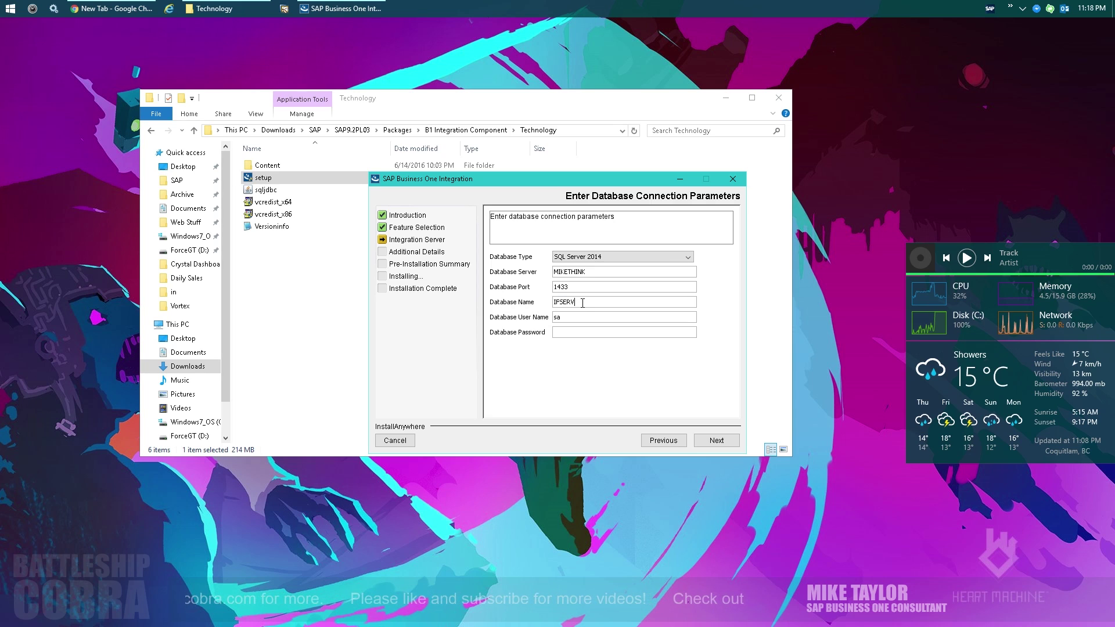
click(569, 333)
text(**********)
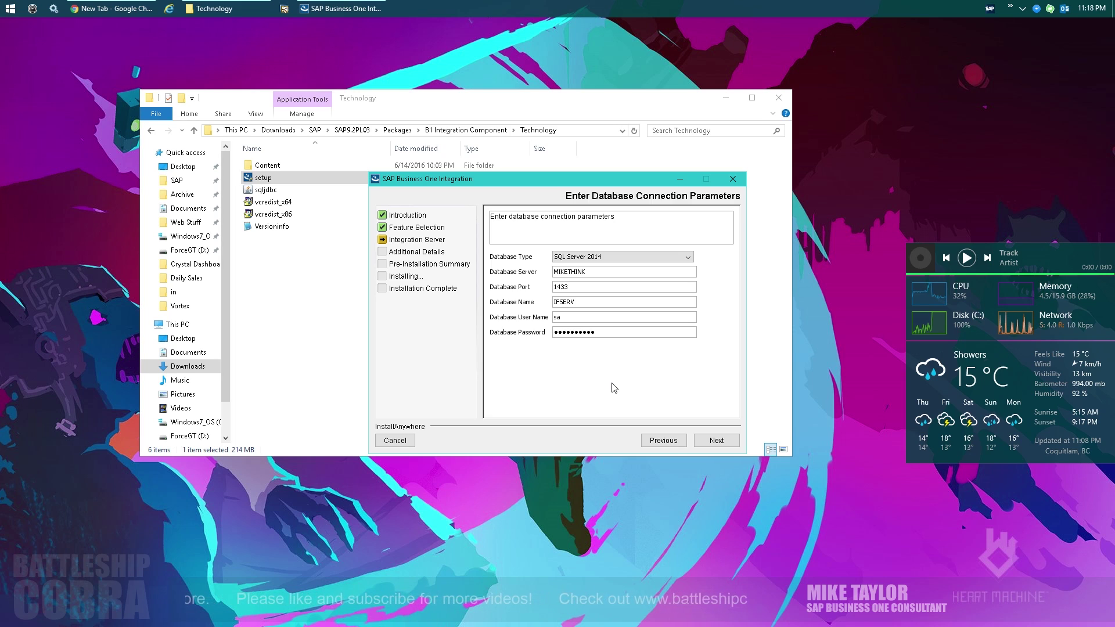
click(719, 441)
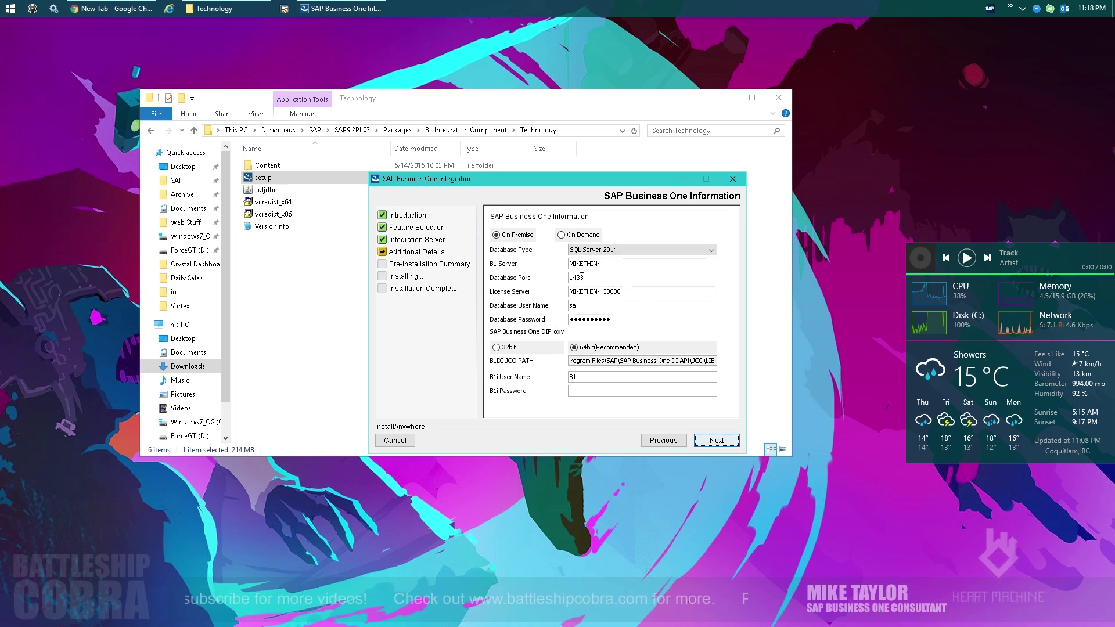
Review the port 1433 and license server details, and retype the database password
click(595, 277)
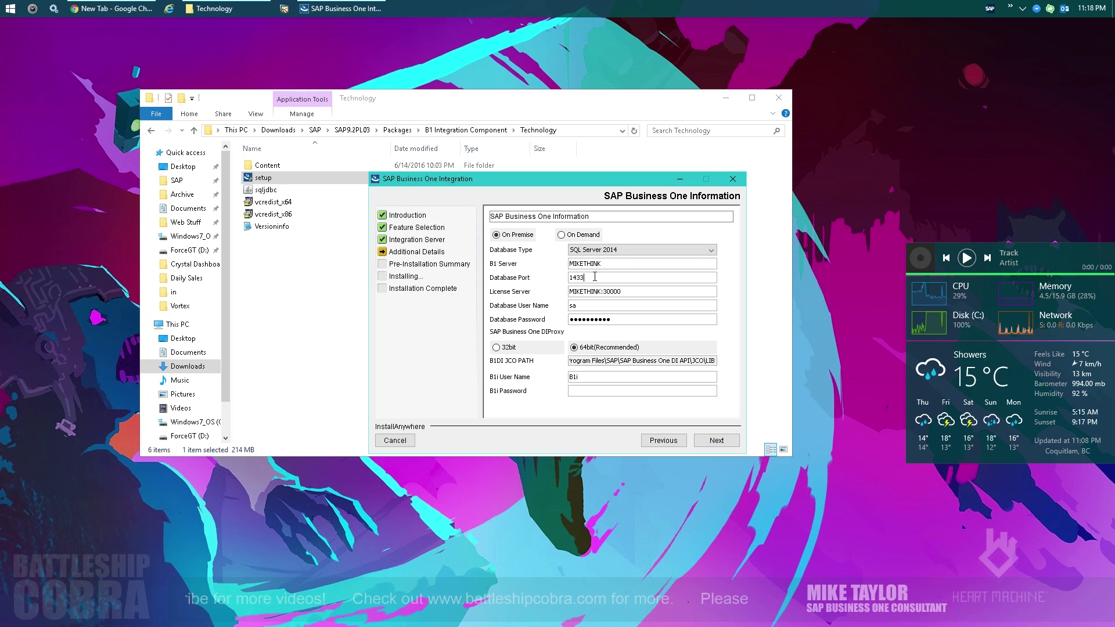
drag(621, 292, 561, 296)
click(634, 293)
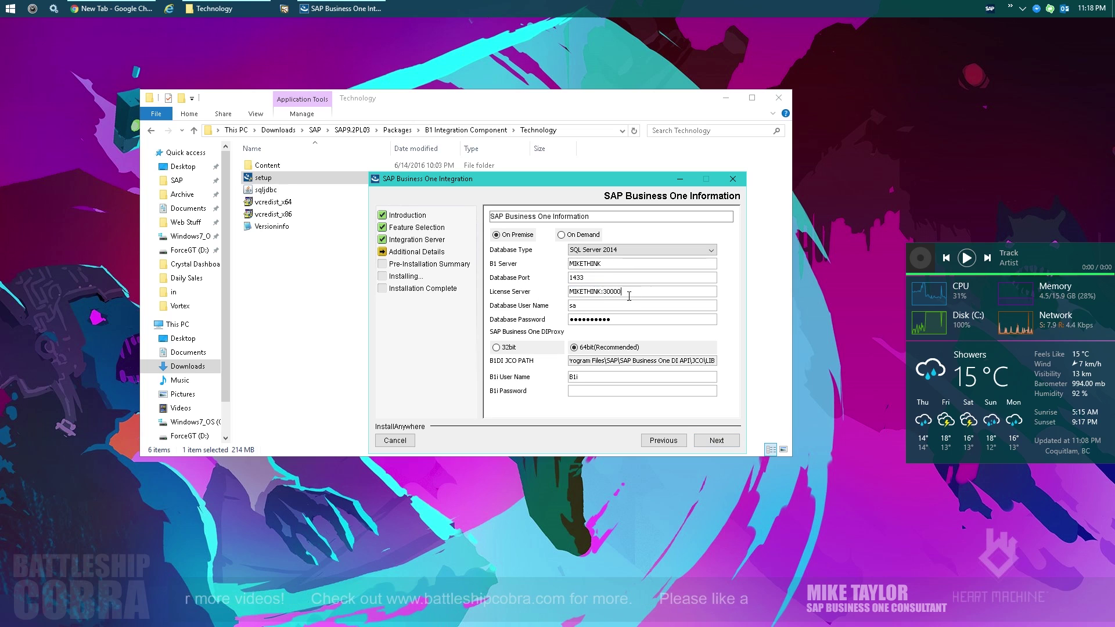
double_click(624, 320)
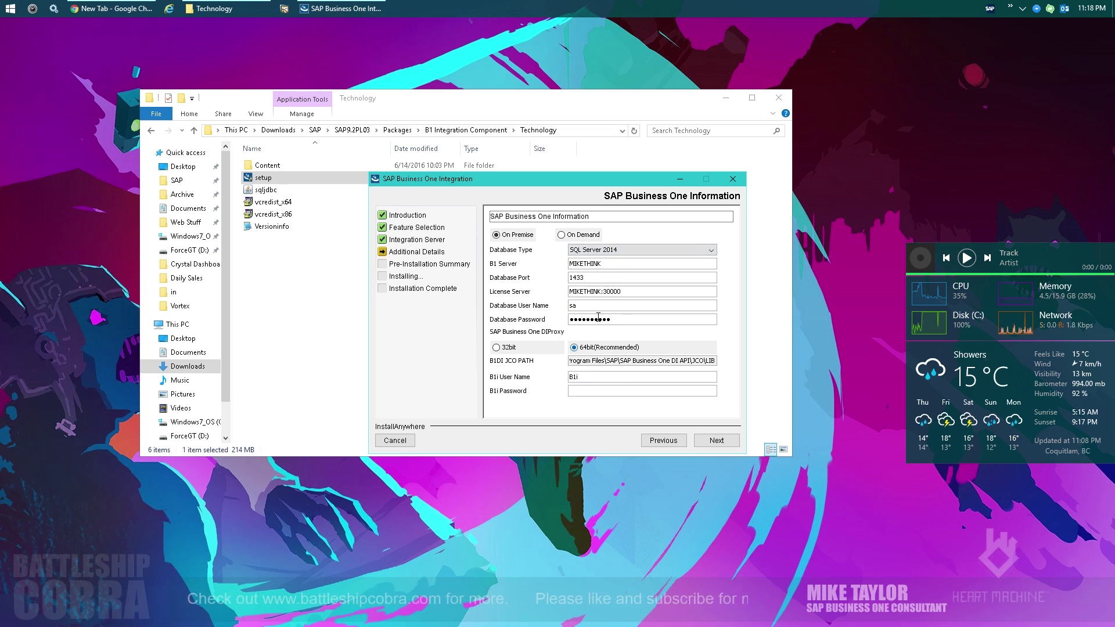
Enter the B1i password, then turn off Payroll Support (Germany Only)
click(587, 363)
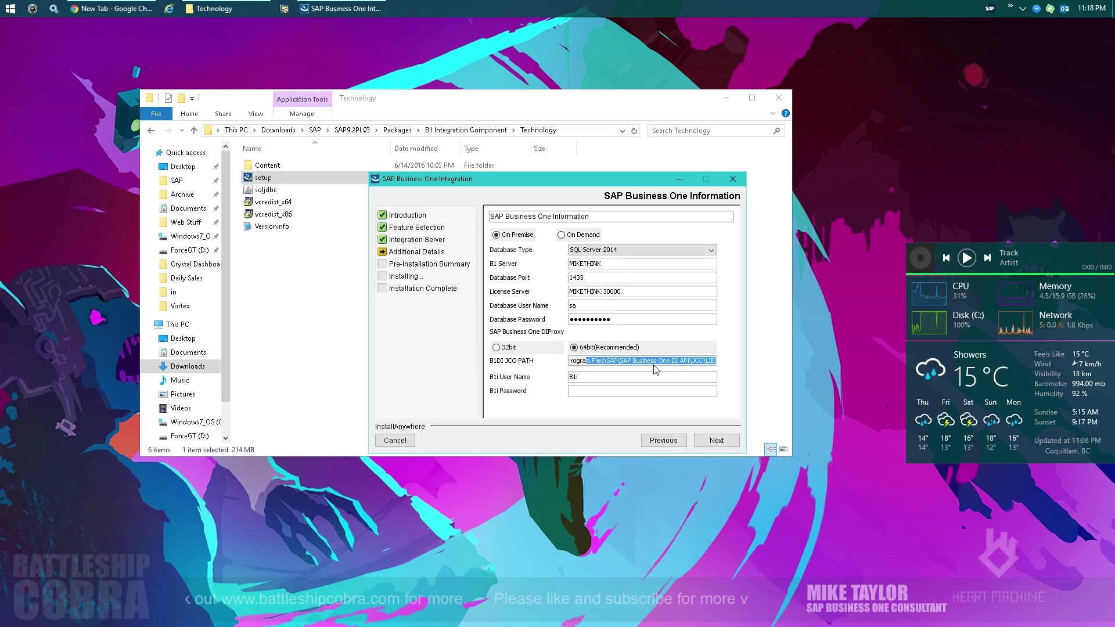
click(691, 364)
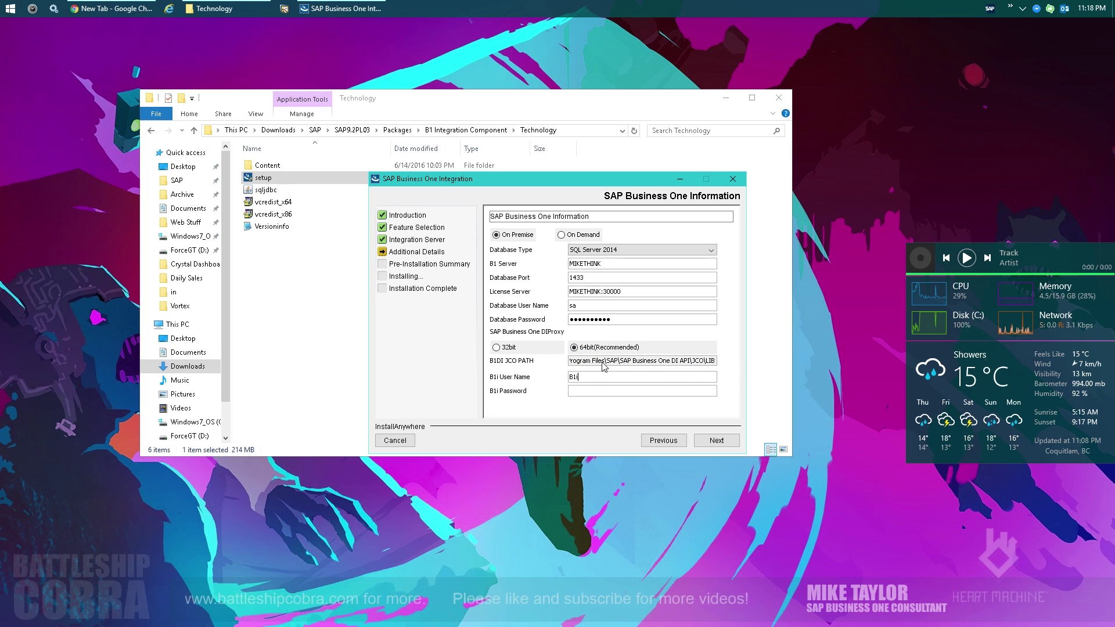
click(582, 378)
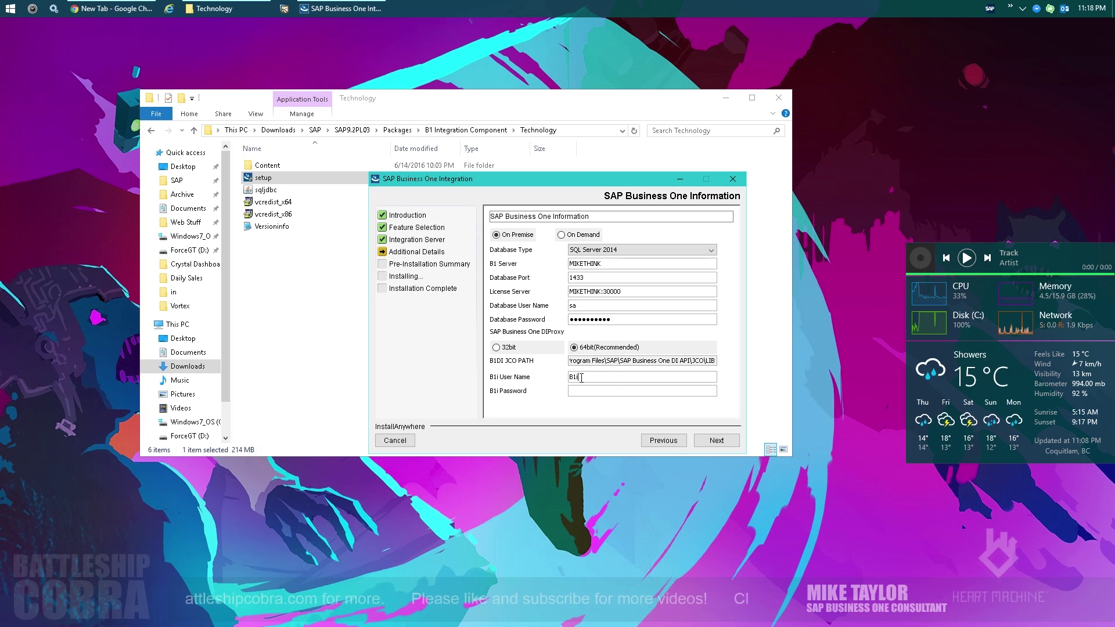
key(Tab)
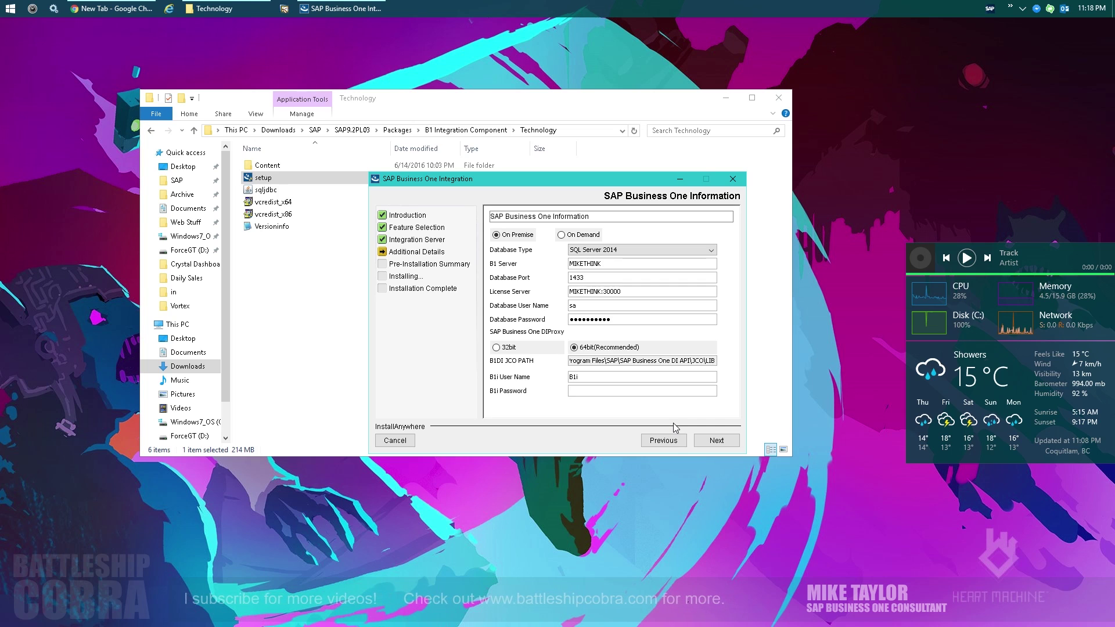
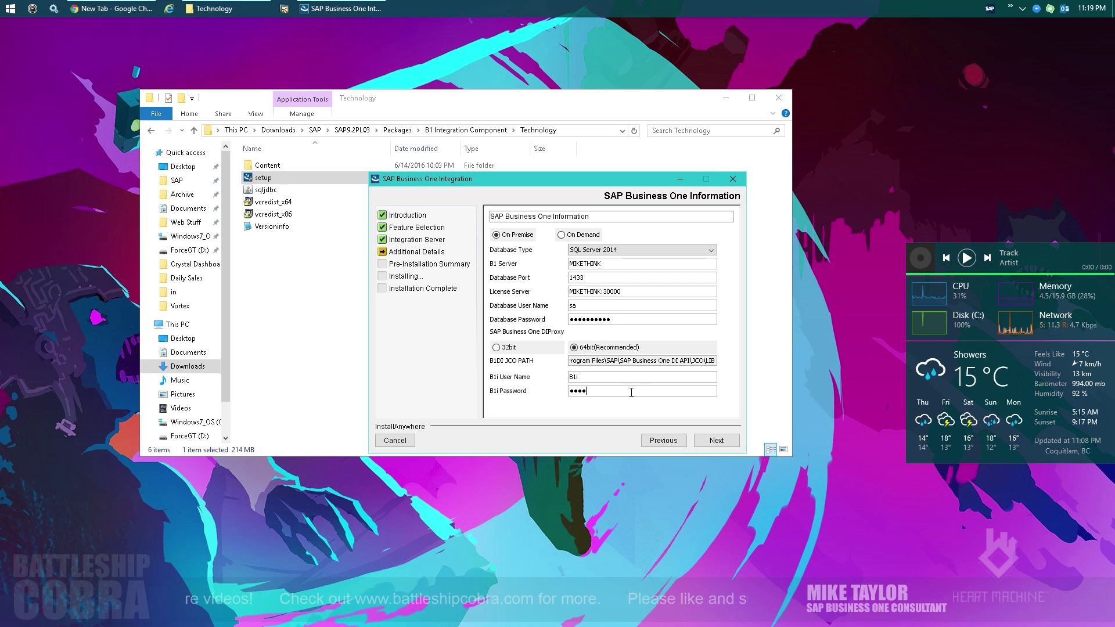
click(716, 441)
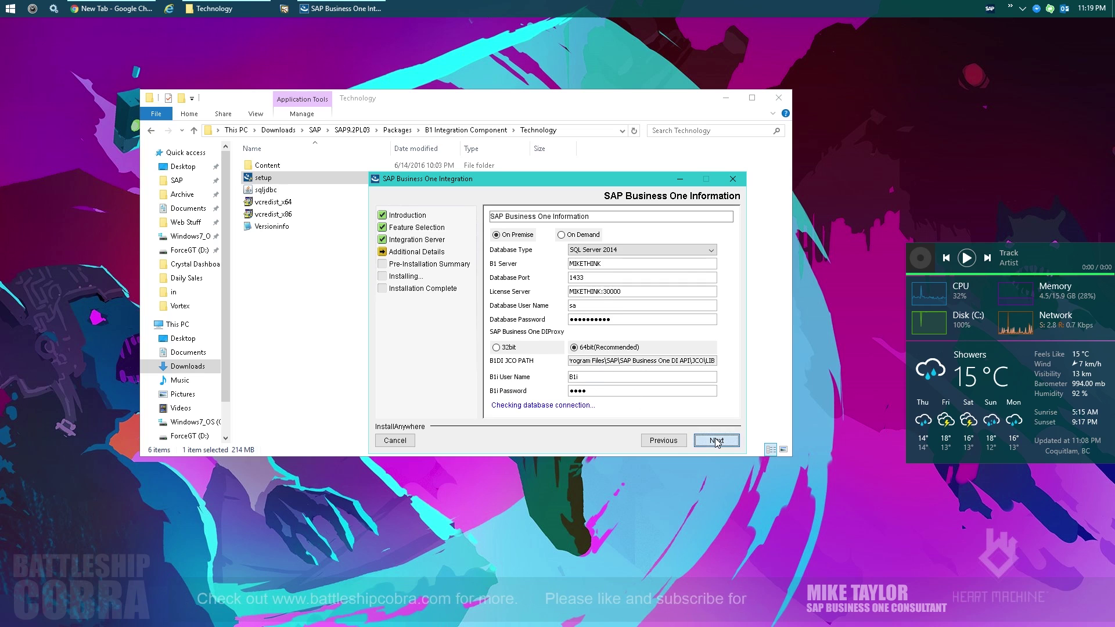
click(521, 267)
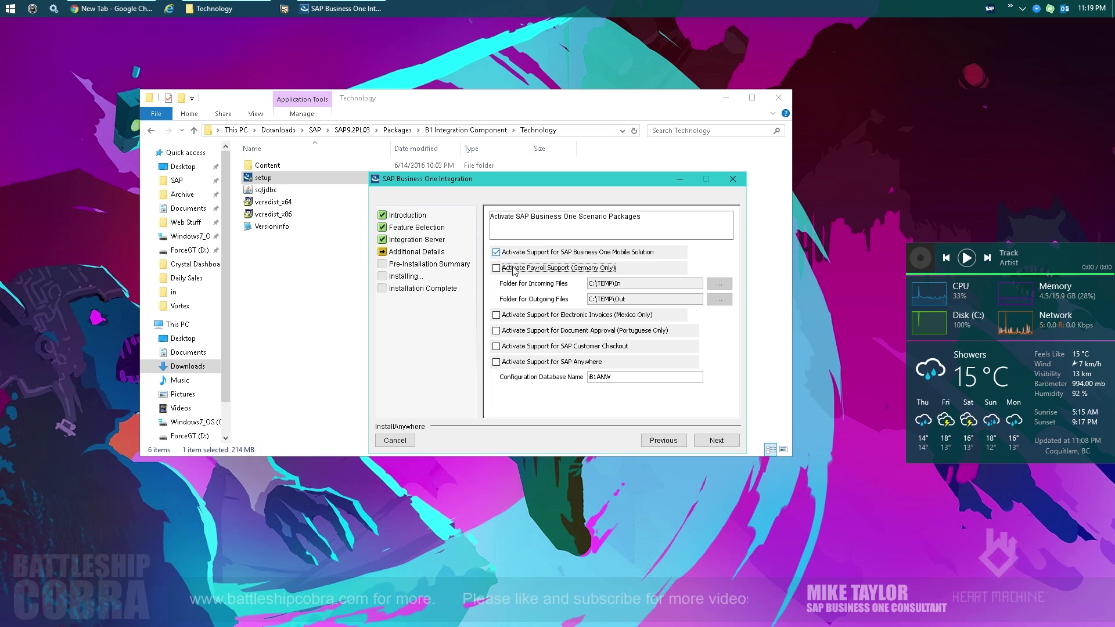
Pass the pre-installation summary and install B1i under Program Files (x86)\SAP
click(724, 441)
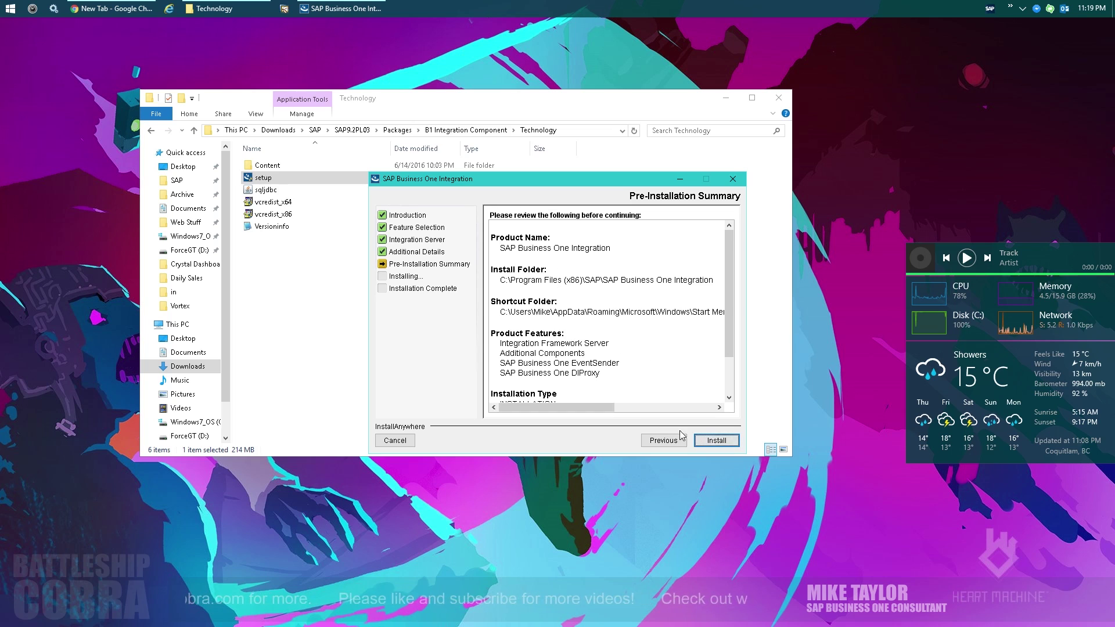
click(719, 441)
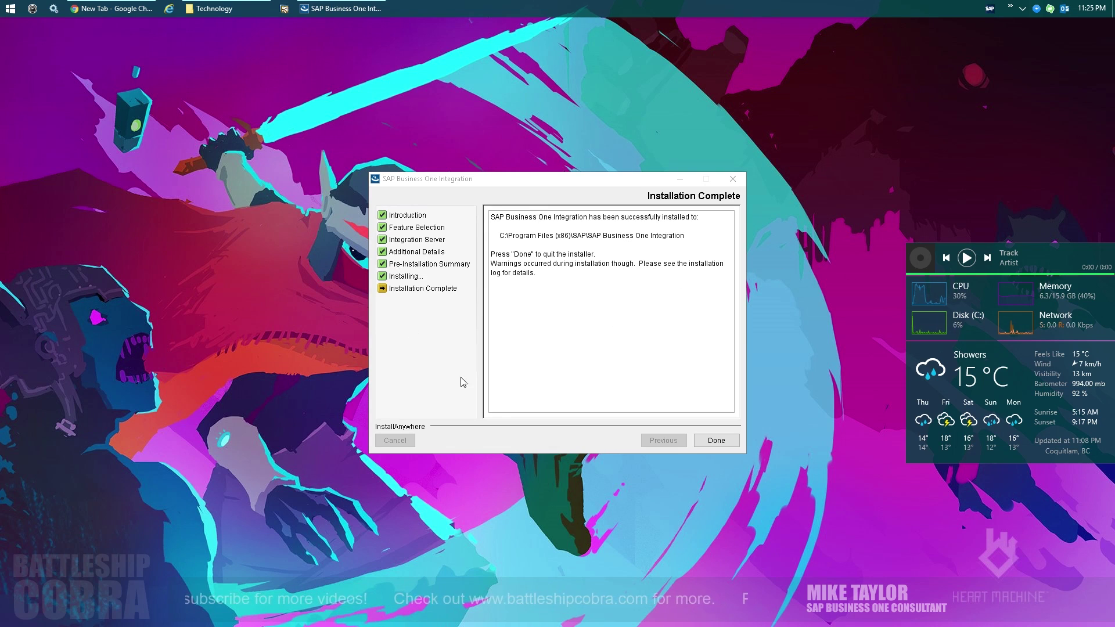
Finish the installer and restore the browser window maximized
click(716, 442)
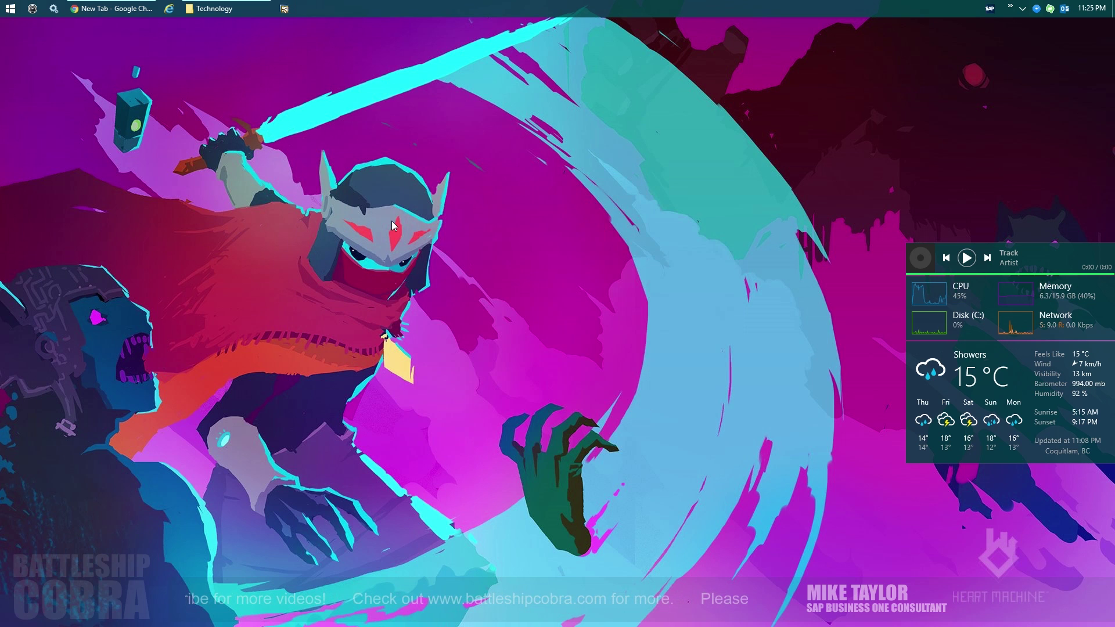
click(119, 8)
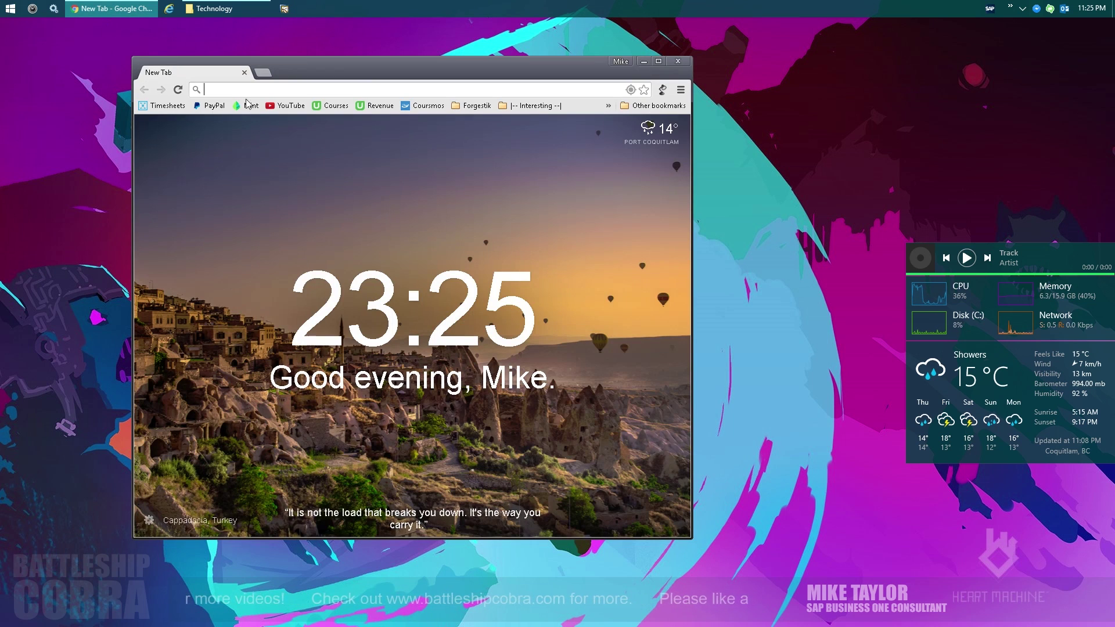
double_click(312, 76)
Search the Start menu for 'setup' and launch the Setup desktop app
click(11, 8)
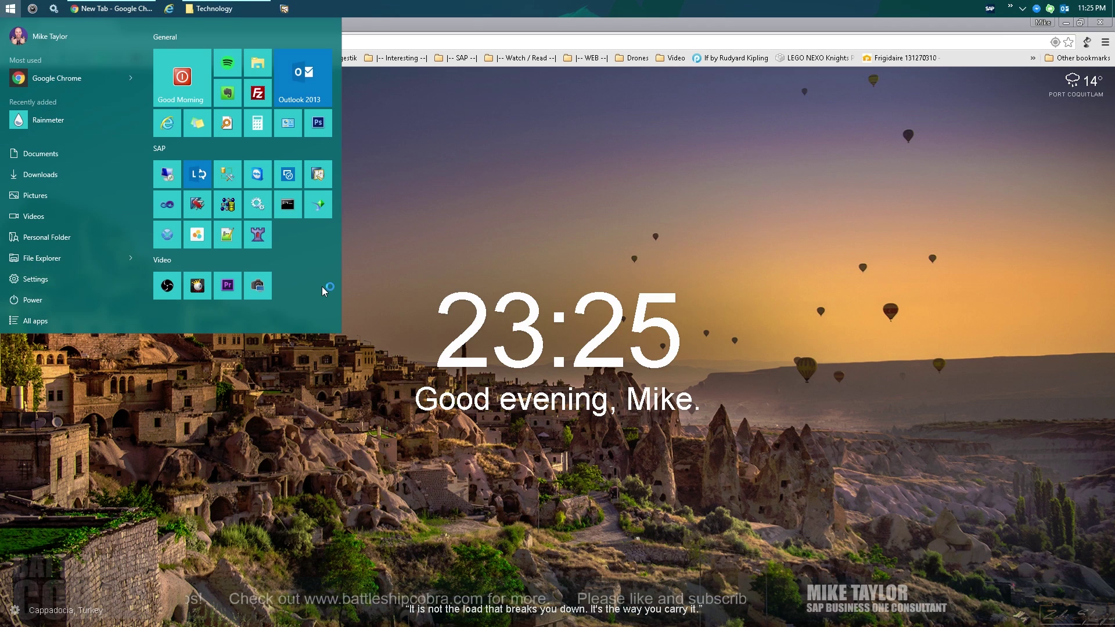
text(setup)
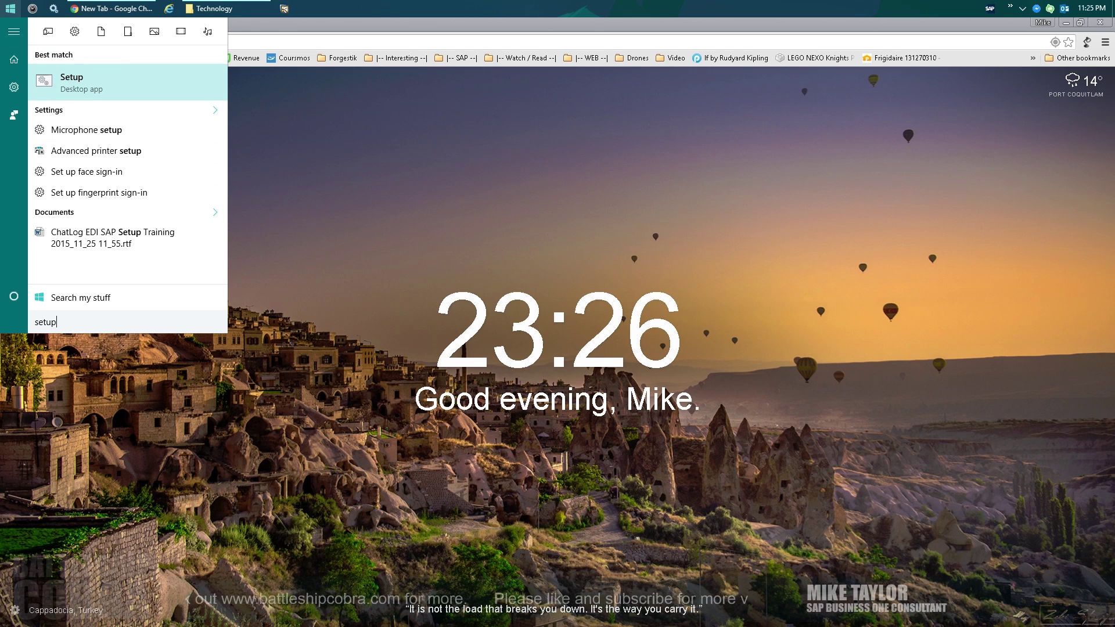
right_click(86, 71)
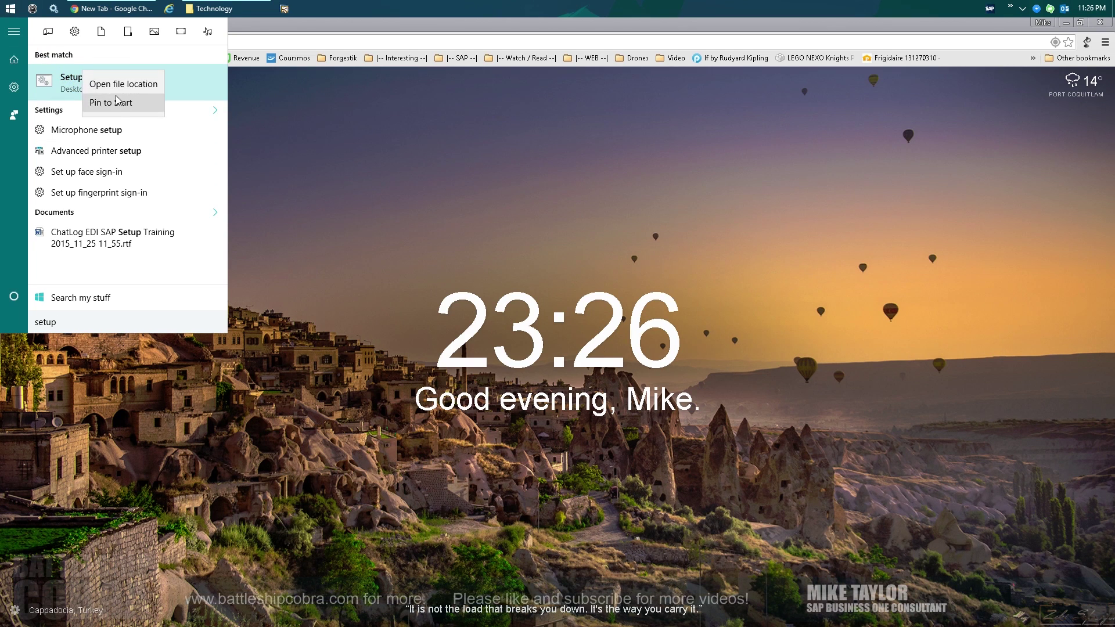
click(51, 81)
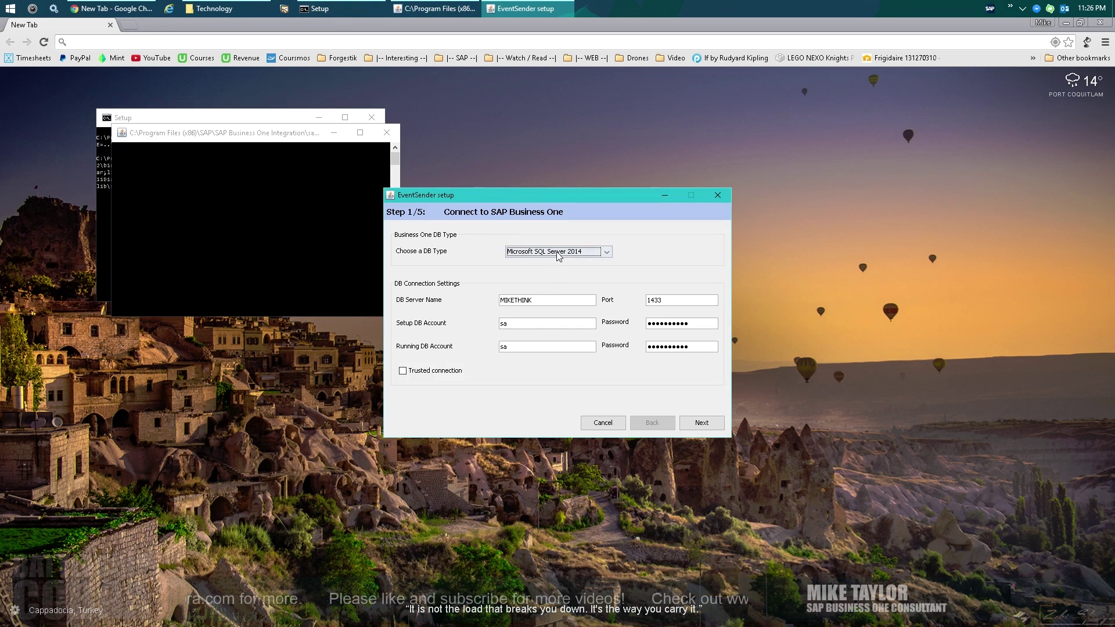
Accept the SQL Server settings and successfully test the B1i server connection
click(696, 428)
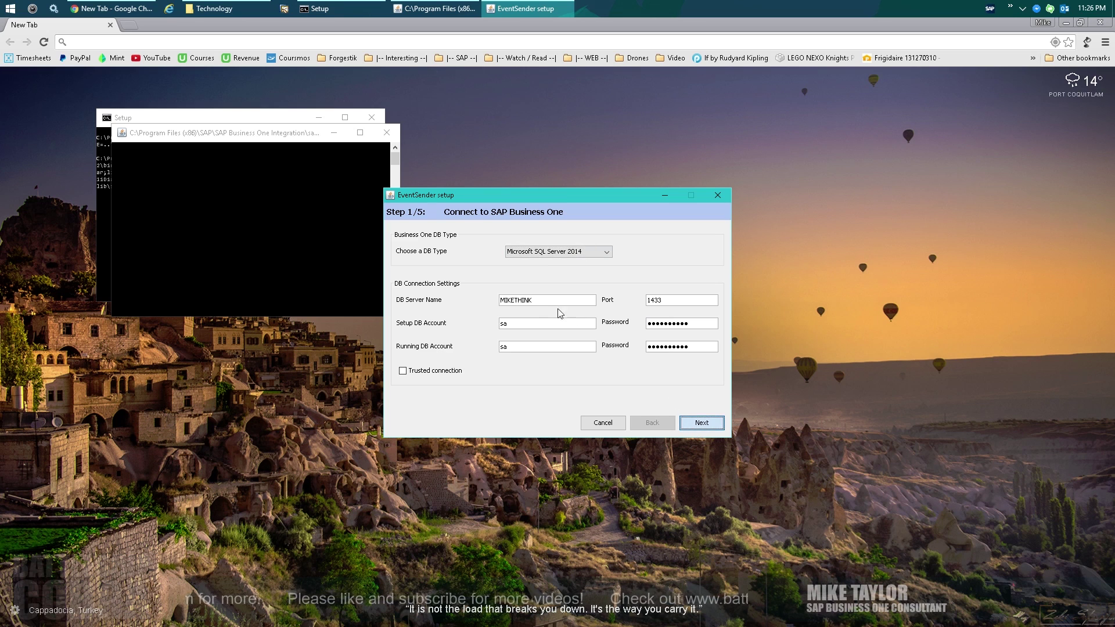
click(682, 423)
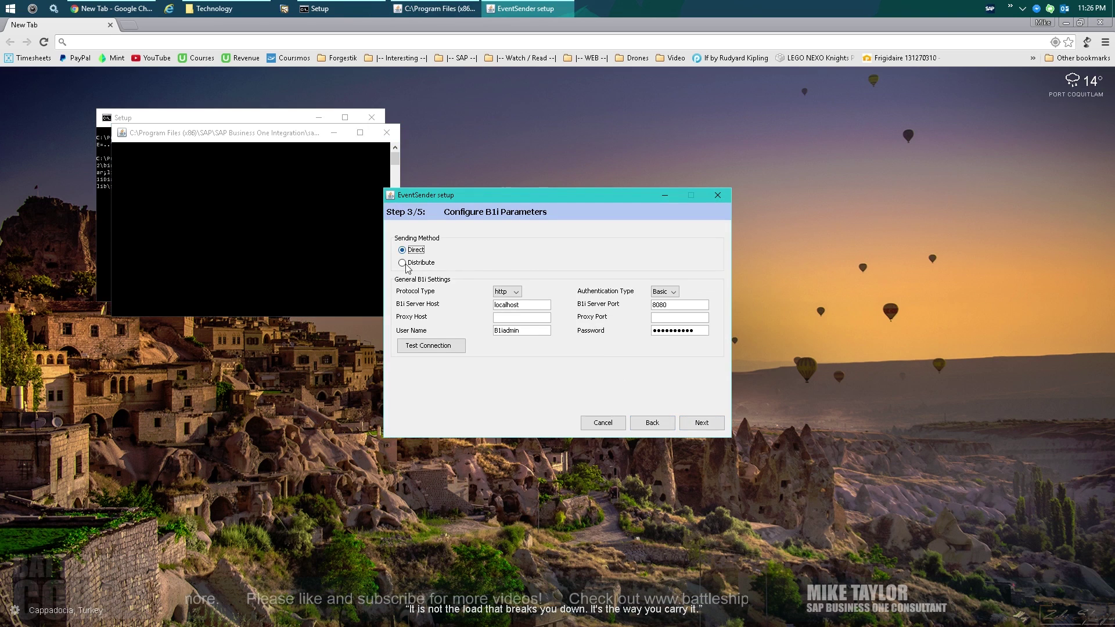
click(683, 305)
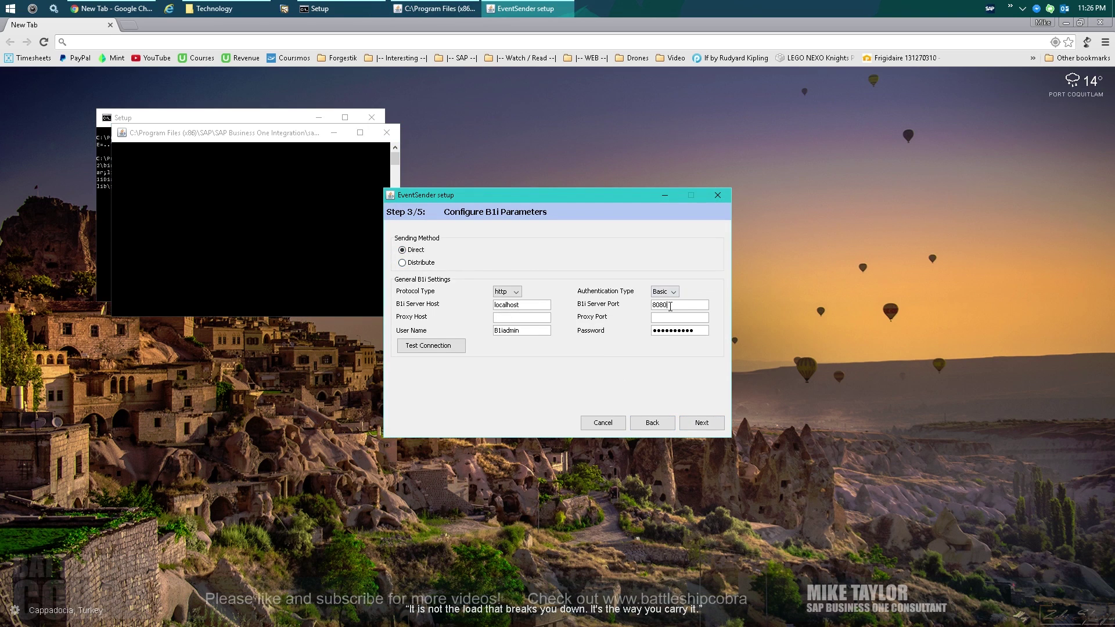
double_click(695, 331)
click(447, 350)
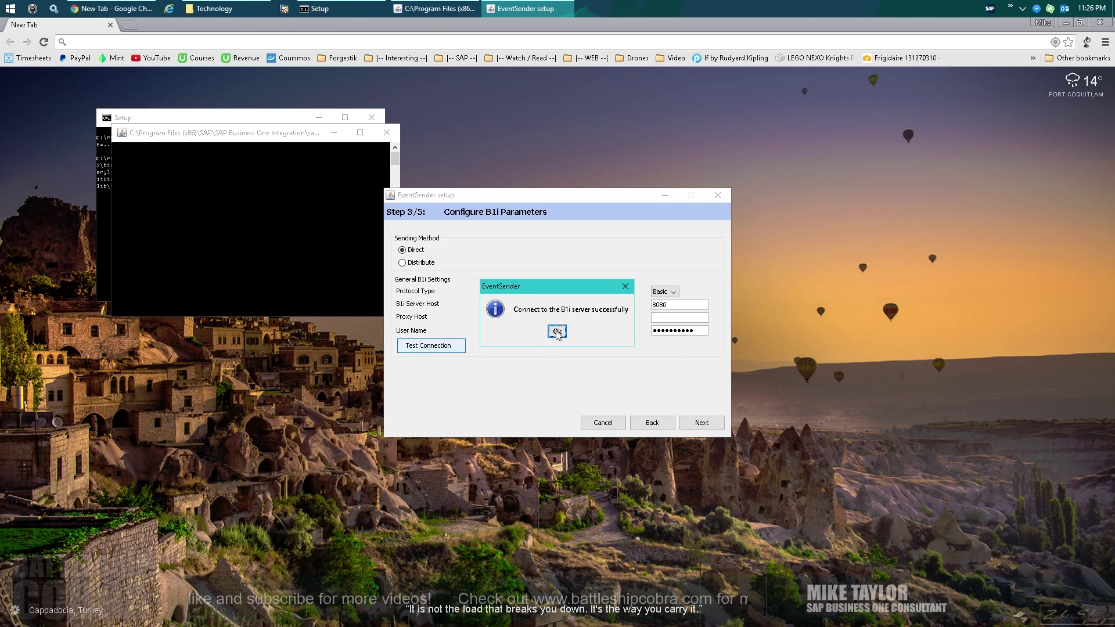
click(557, 332)
Test the SAPBusinessObjects receiver connection and finish the EventSender installation
click(702, 422)
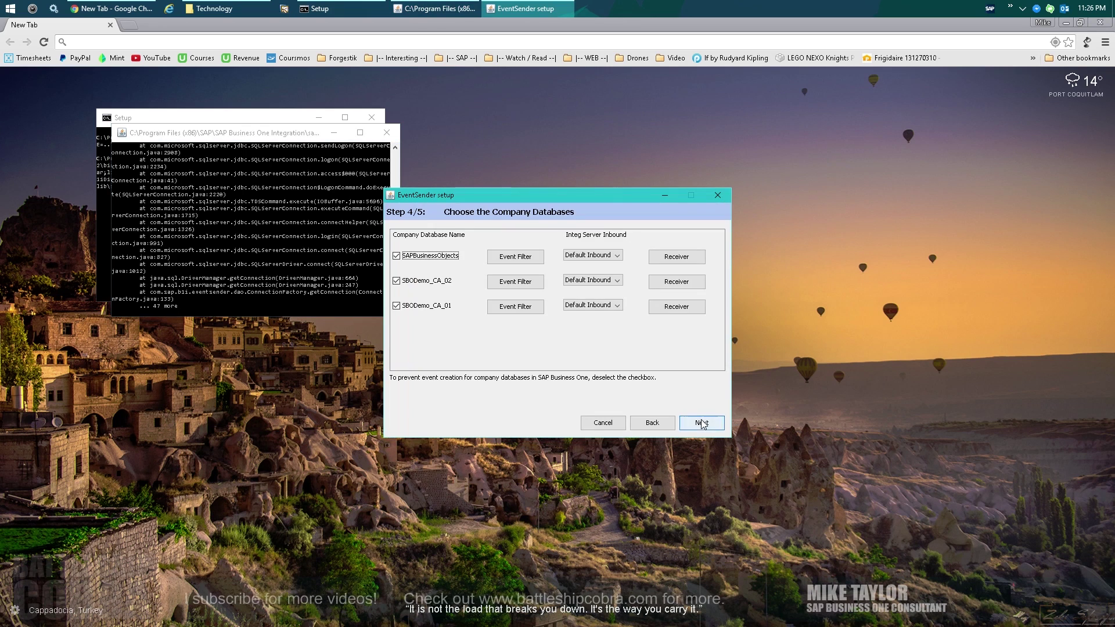
click(675, 257)
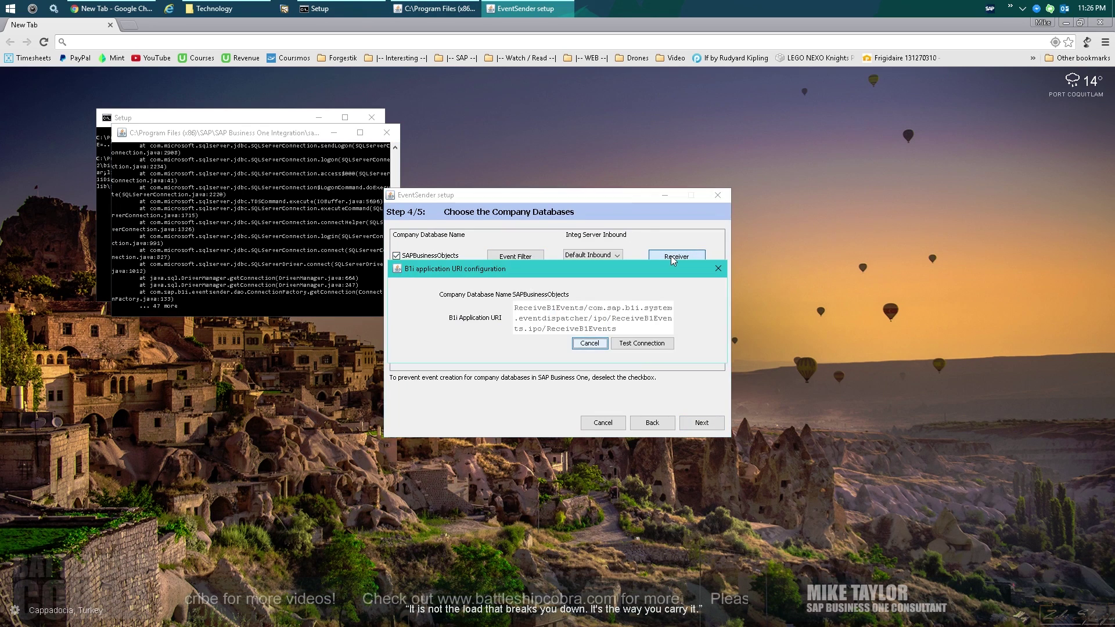
click(655, 347)
click(557, 331)
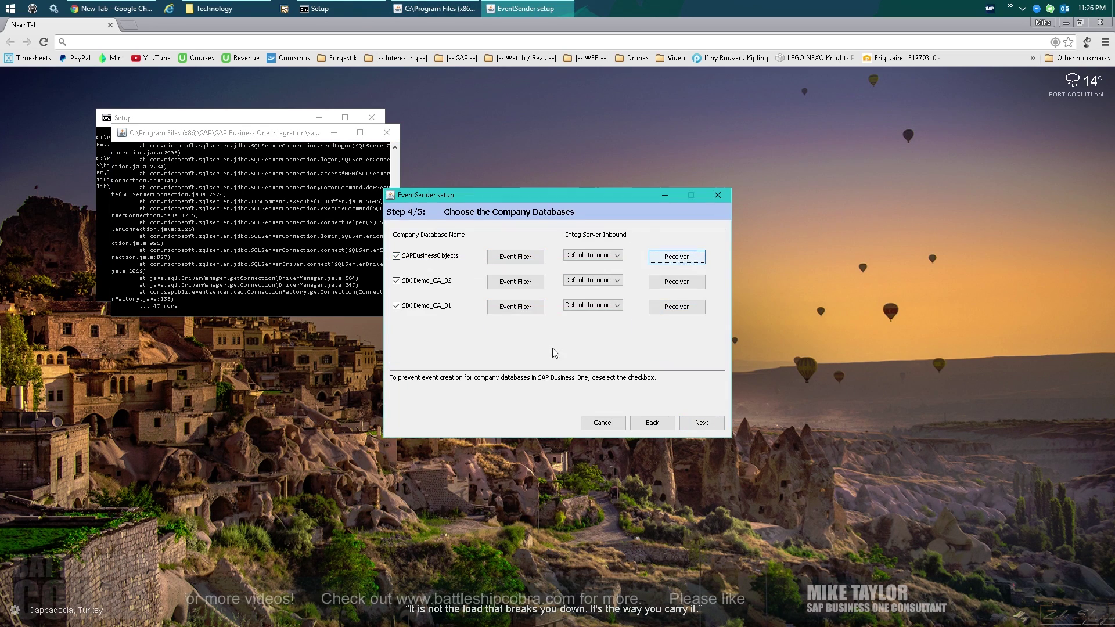
click(700, 422)
click(698, 423)
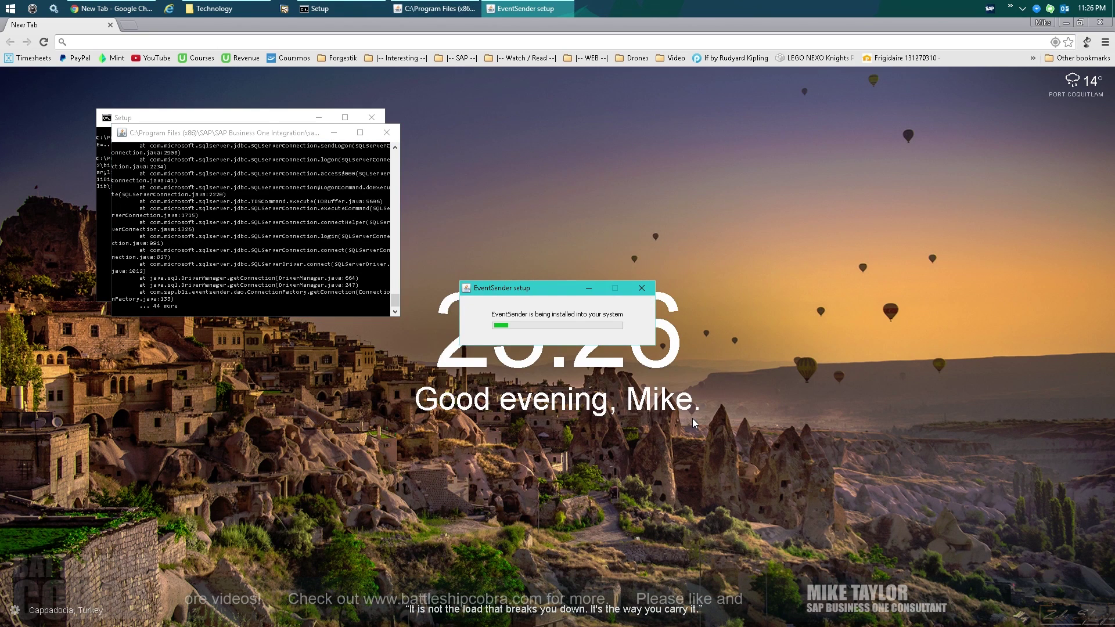
click(558, 332)
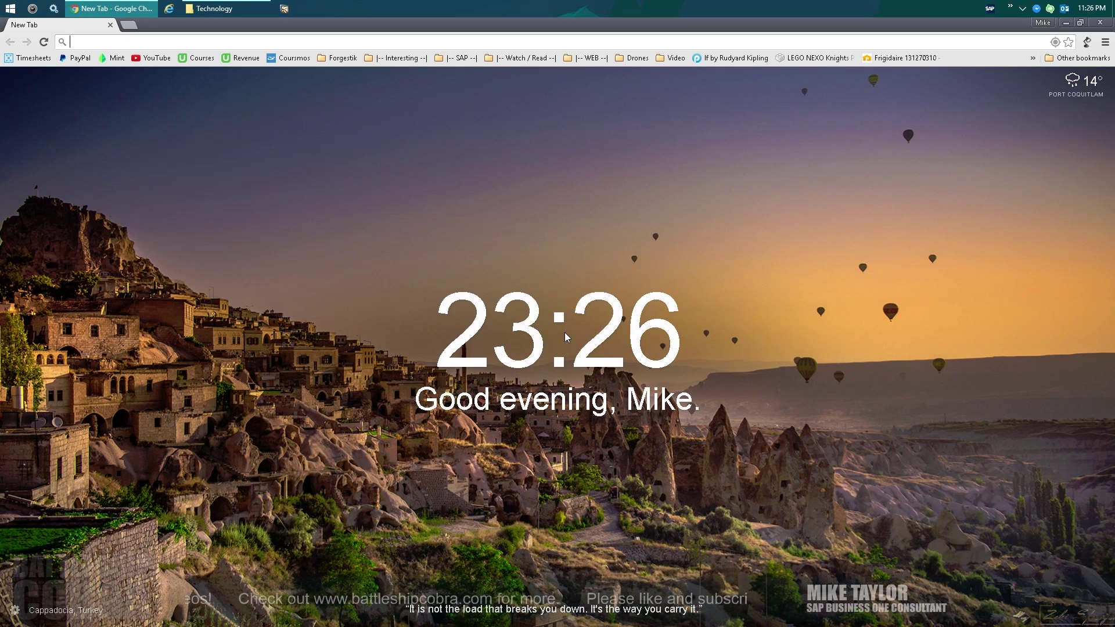
Start the EventSender console by searching 'run' in the Start menu
click(10, 8)
text(run)
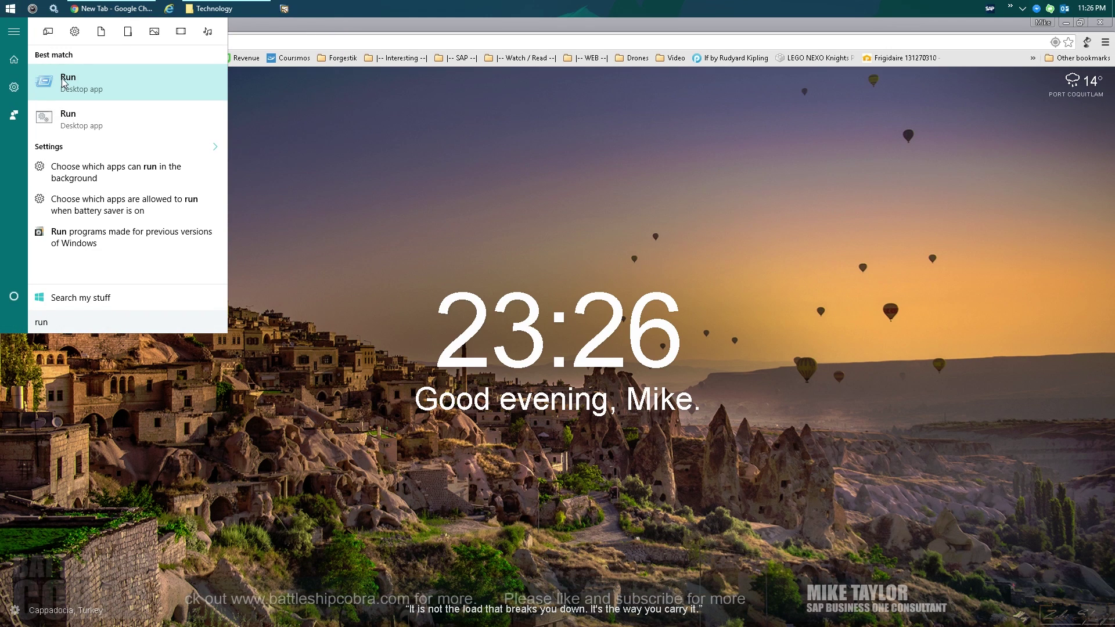
click(91, 129)
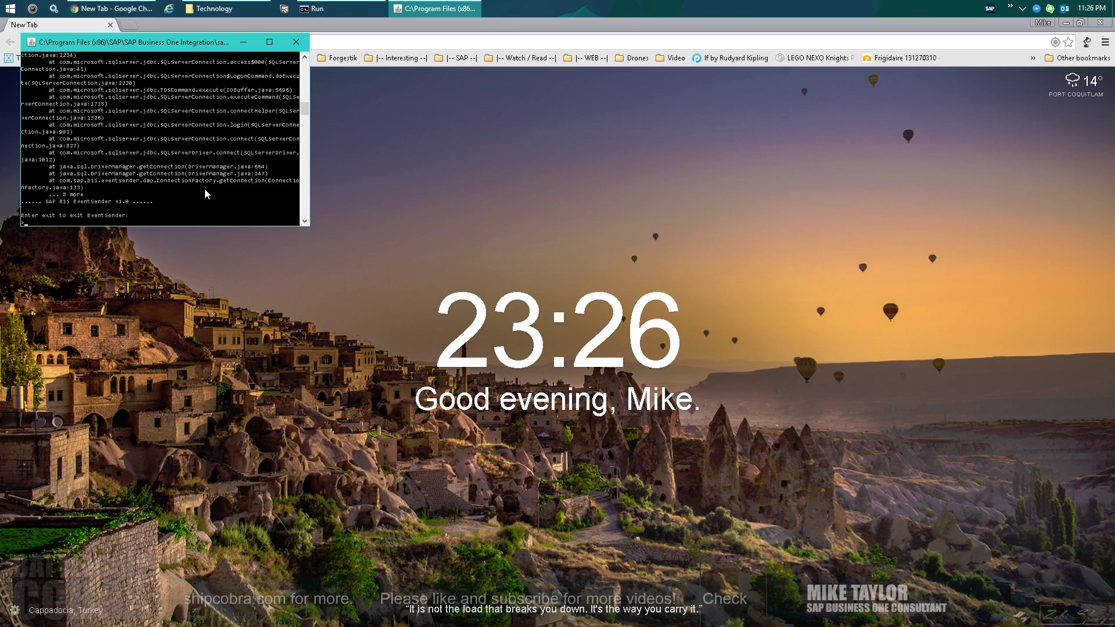
Stop and close the EventSender console, then start the SAP Business One EventSender Service
key(ctrl+c)
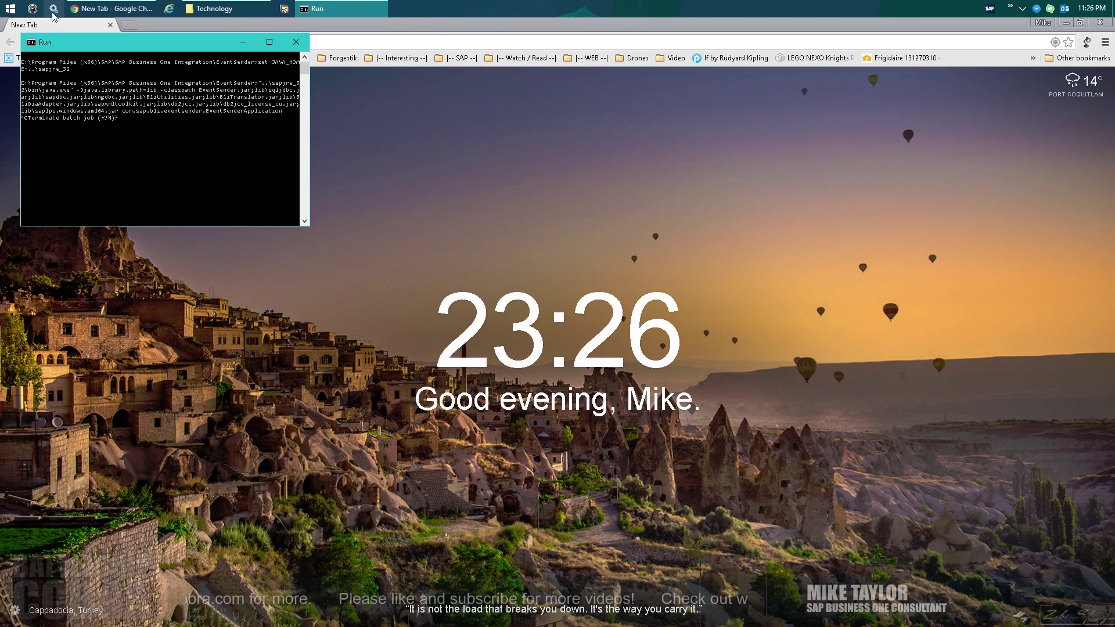
click(296, 42)
click(53, 9)
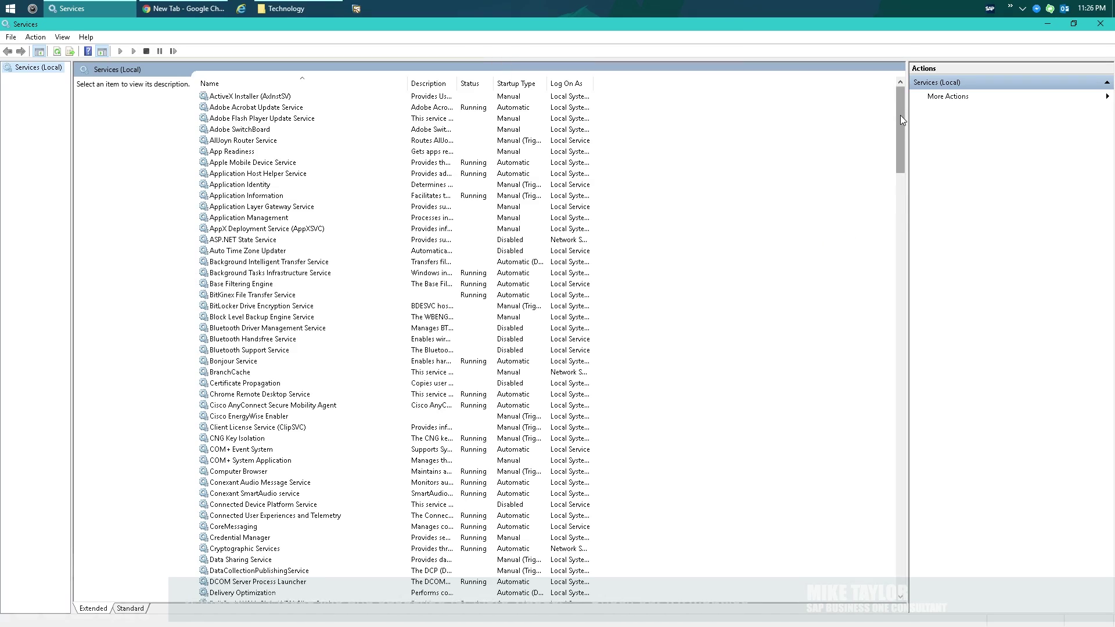
drag(900, 115, 897, 378)
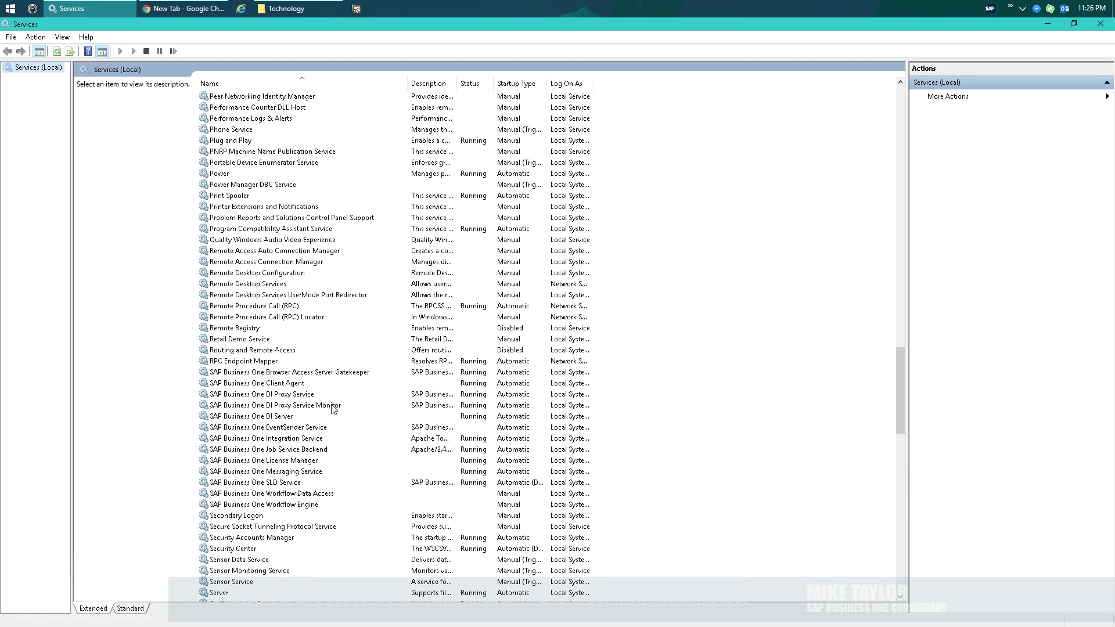
right_click(285, 428)
click(312, 439)
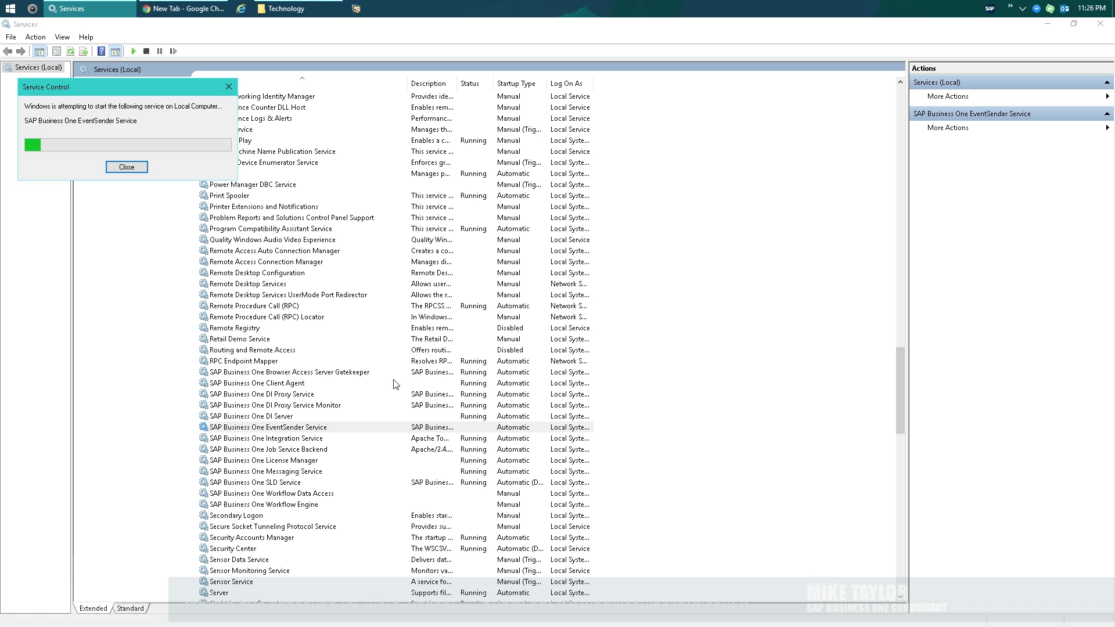
click(1100, 23)
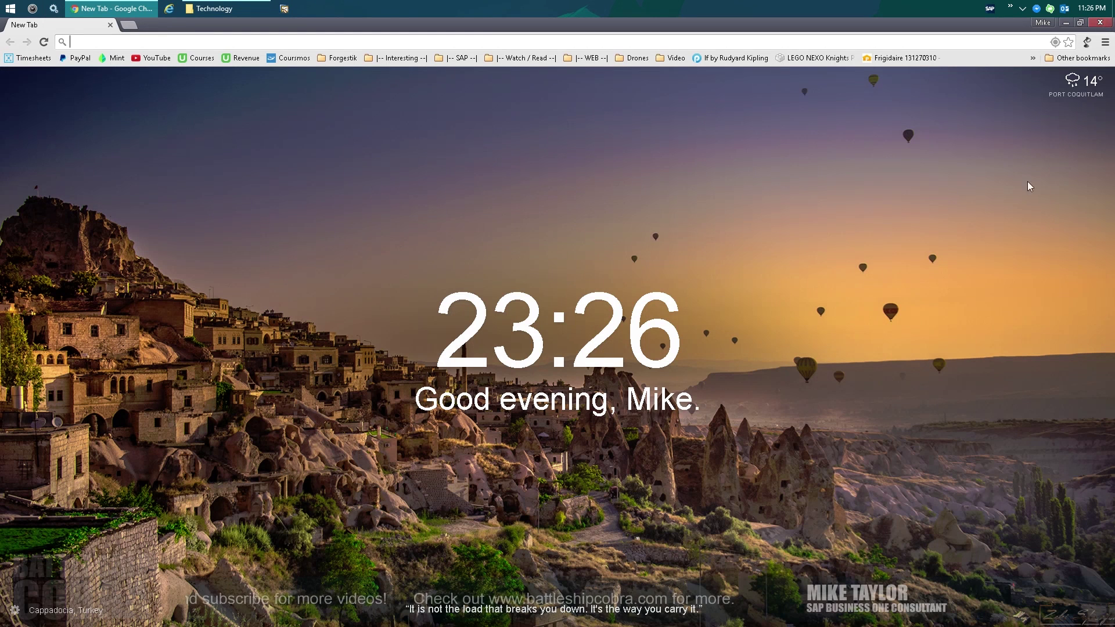
click(3, 5)
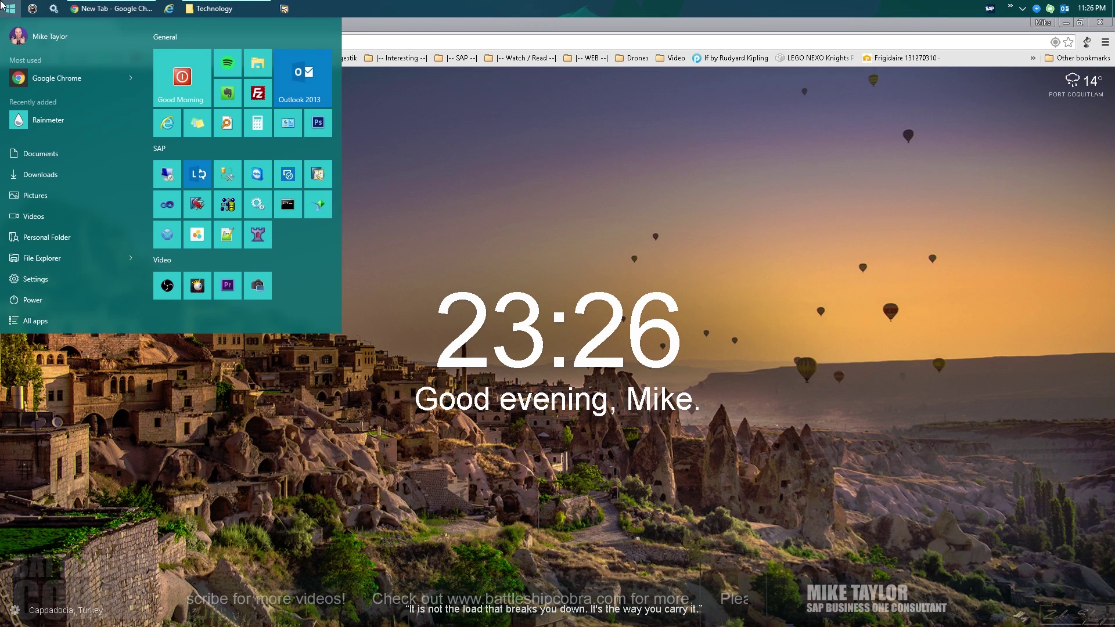
Launch the Integration Framework and log on as B1iadmin with the administrator password
text(integra)
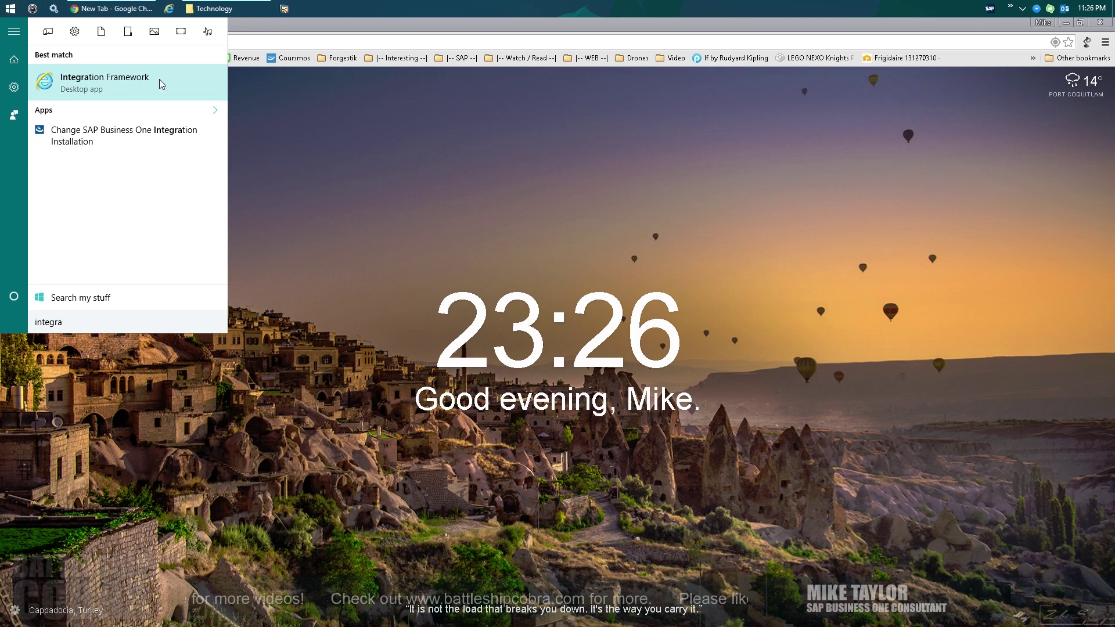
click(184, 81)
click(538, 112)
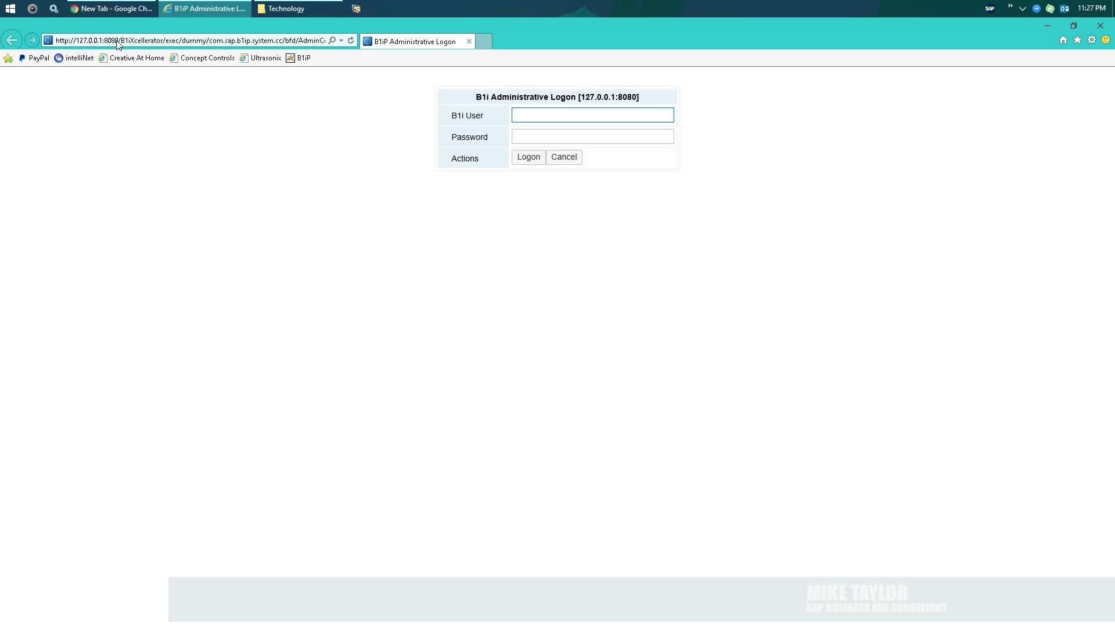
text(B1iadmin)
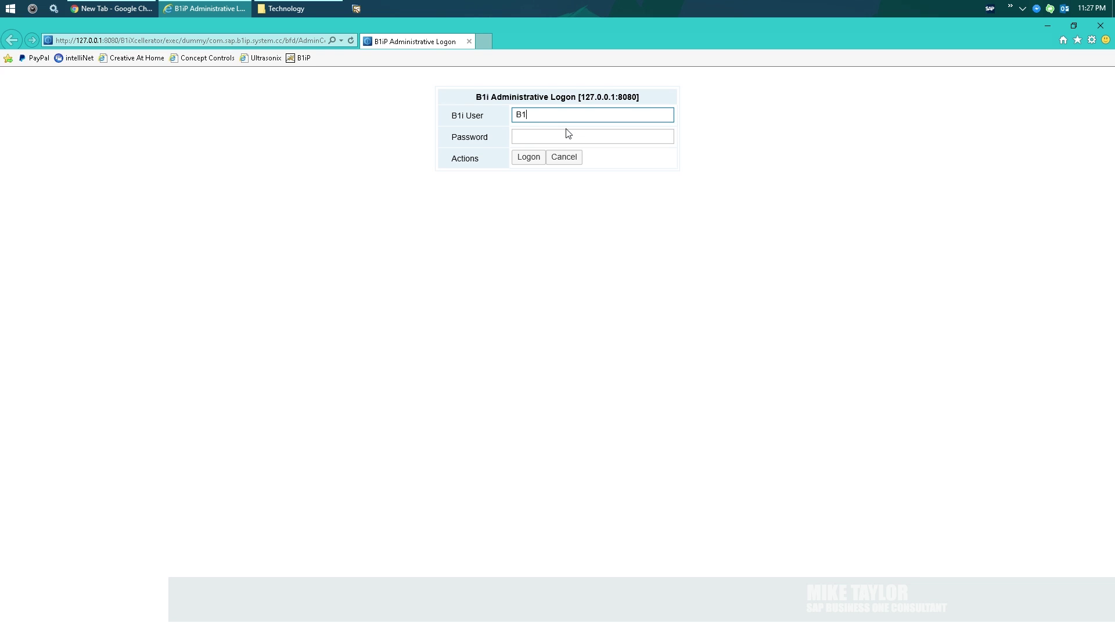
key(Tab)
text(xxxxxxxxxxxx)
key(Return)
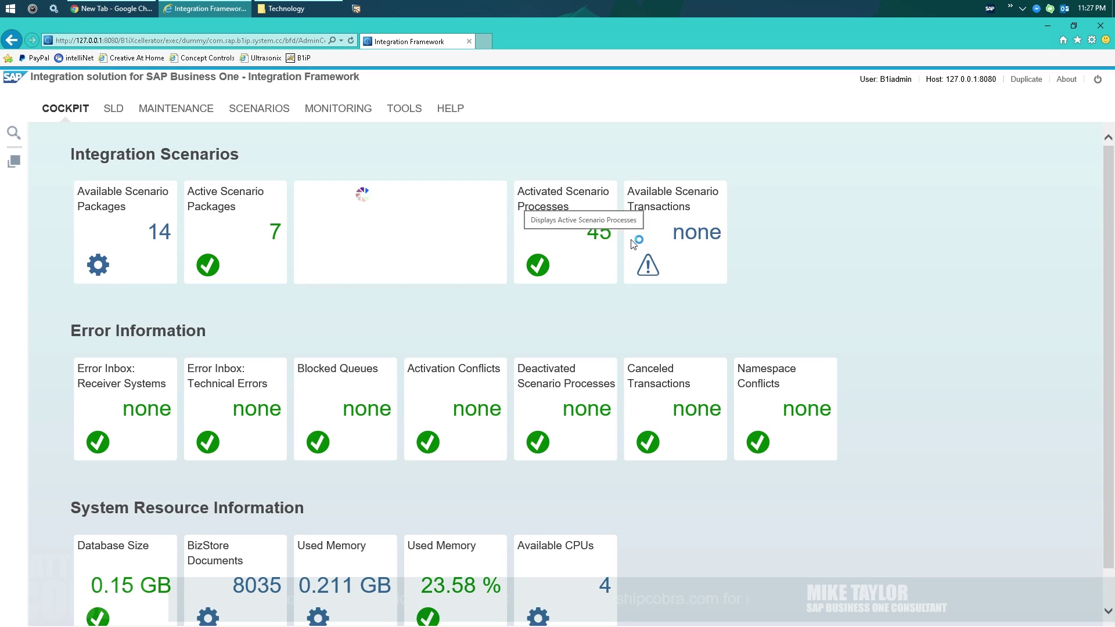
Open the SLD and widen the system tree to review the B1i Server entries
scroll(158, 554, down, 1)
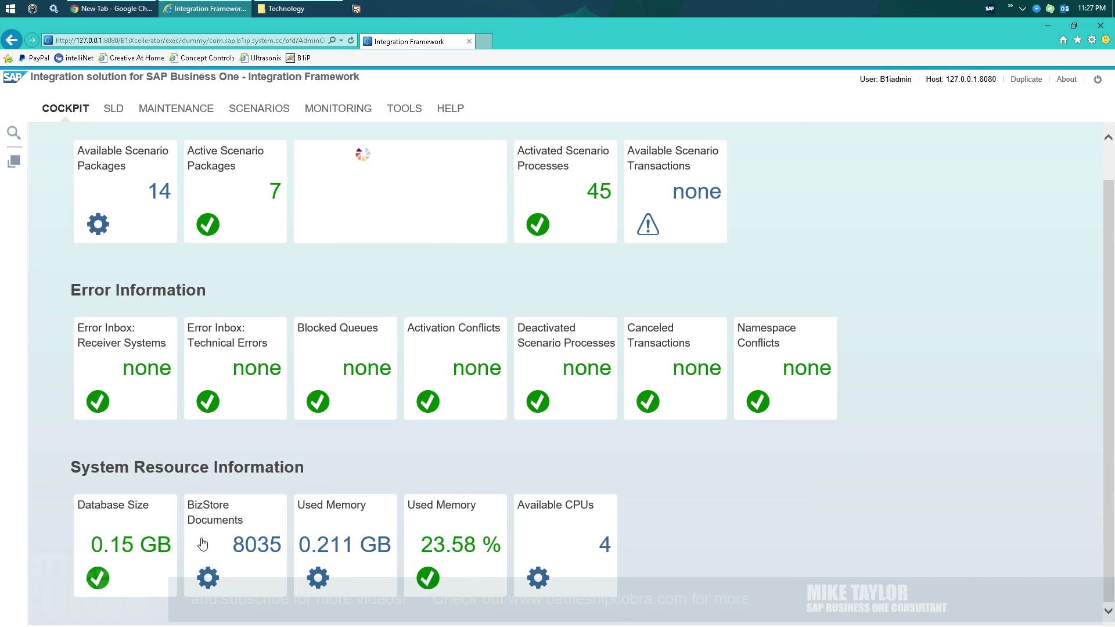
scroll(202, 544, up, 1)
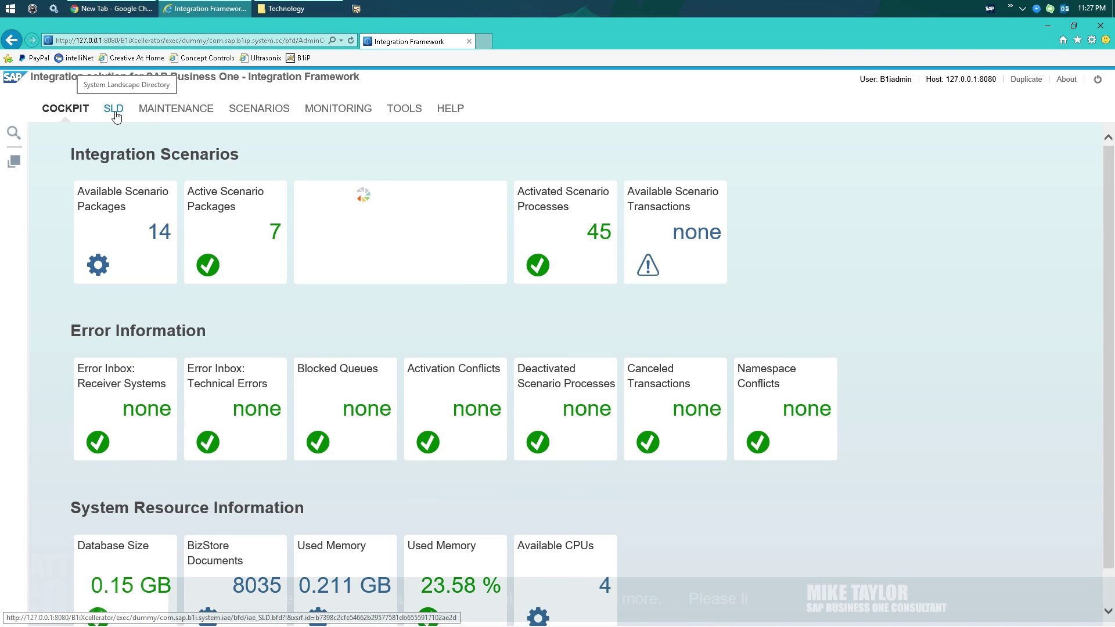
click(115, 113)
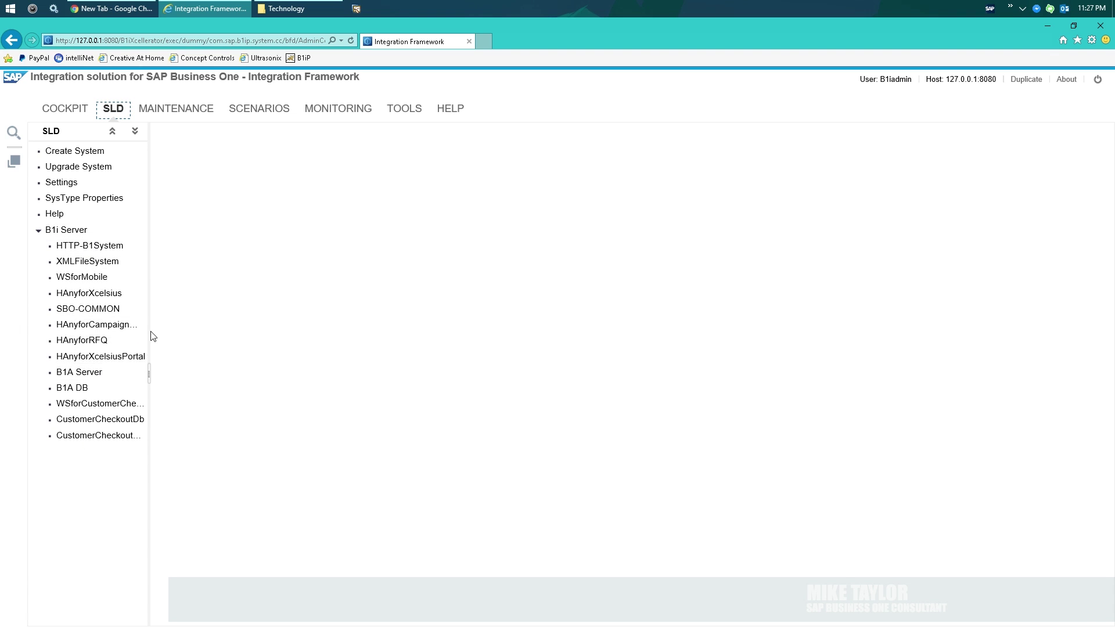
drag(150, 323, 180, 319)
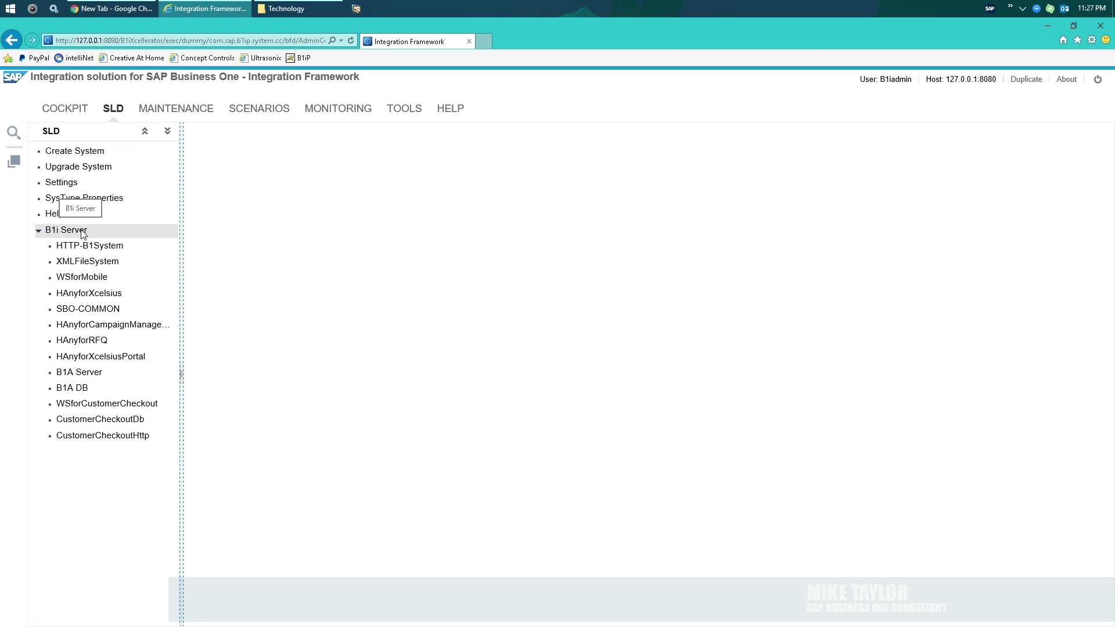
click(175, 109)
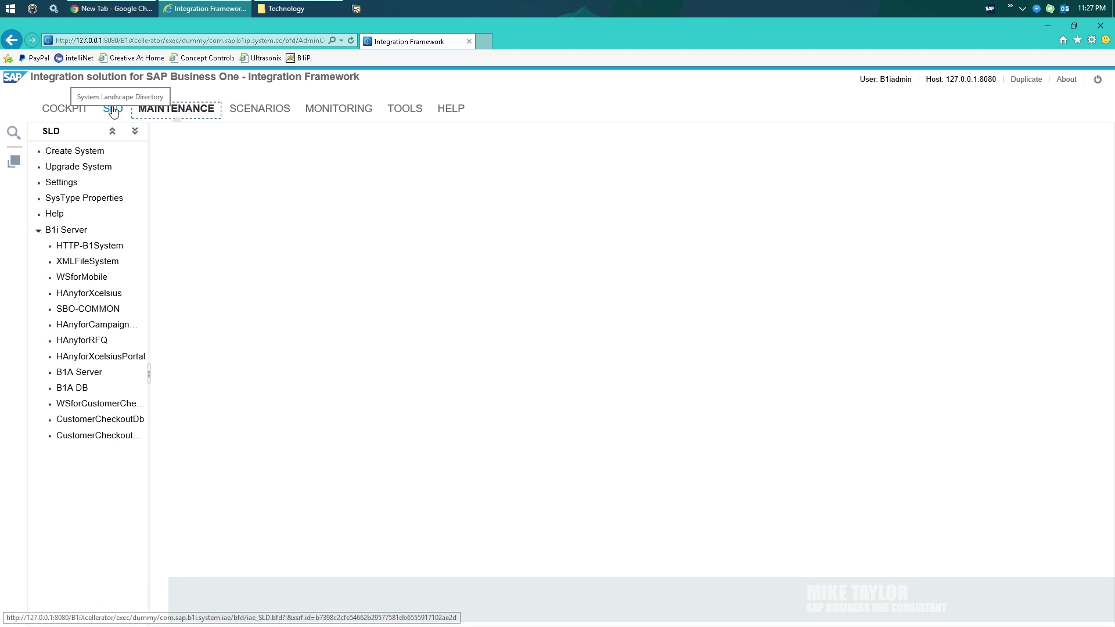
click(113, 109)
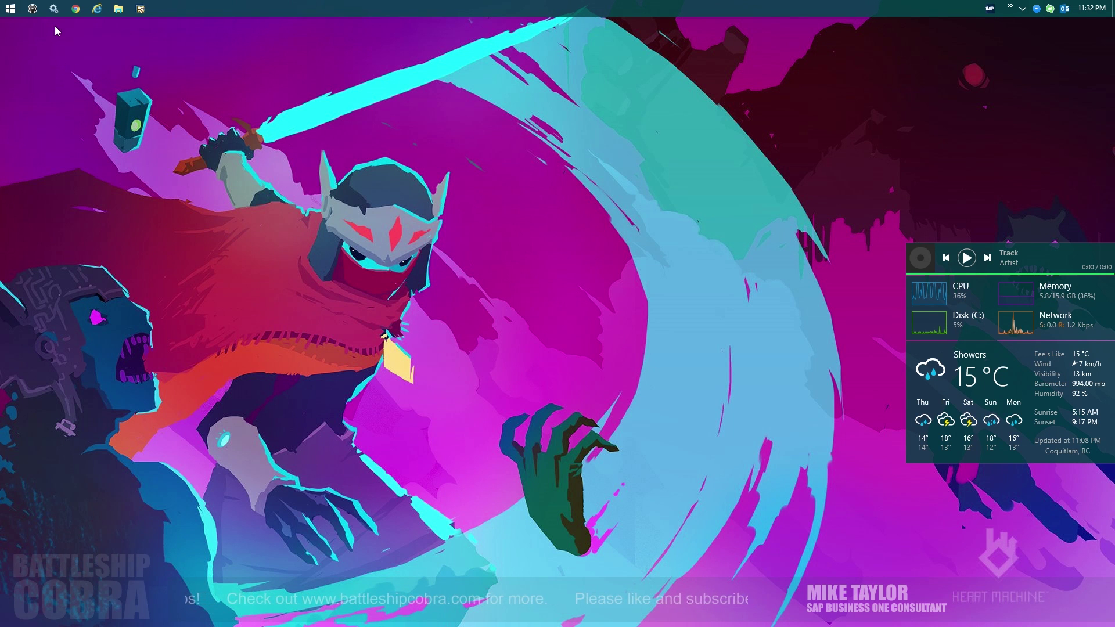
Stop the SAP Business One Integration, EventSender, DI Proxy Monitor and DI Proxy services
click(53, 8)
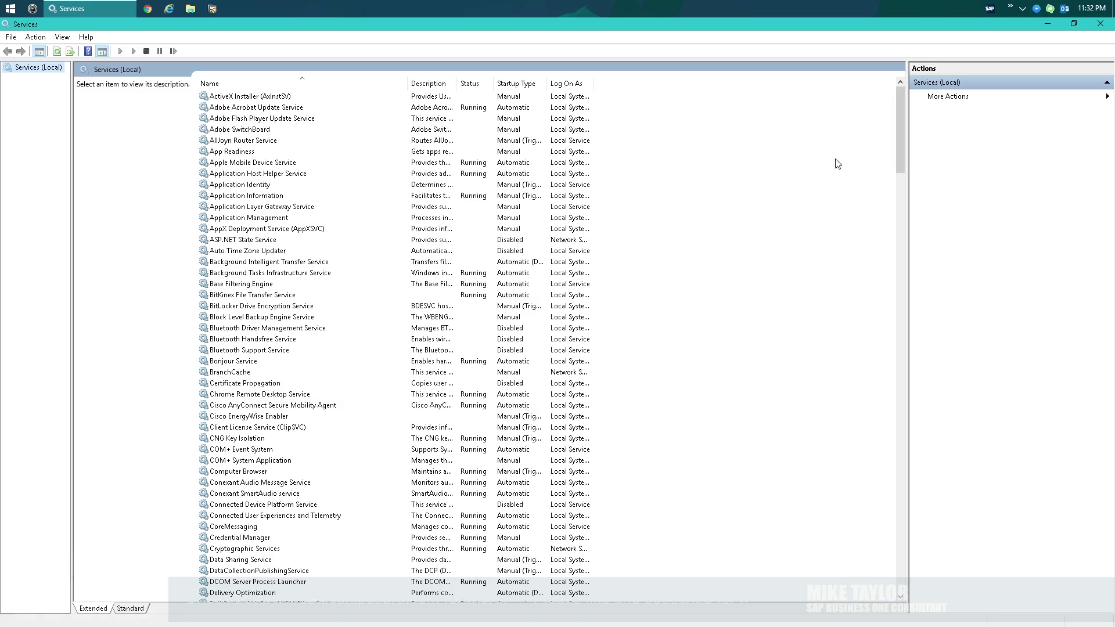
drag(899, 113, 898, 383)
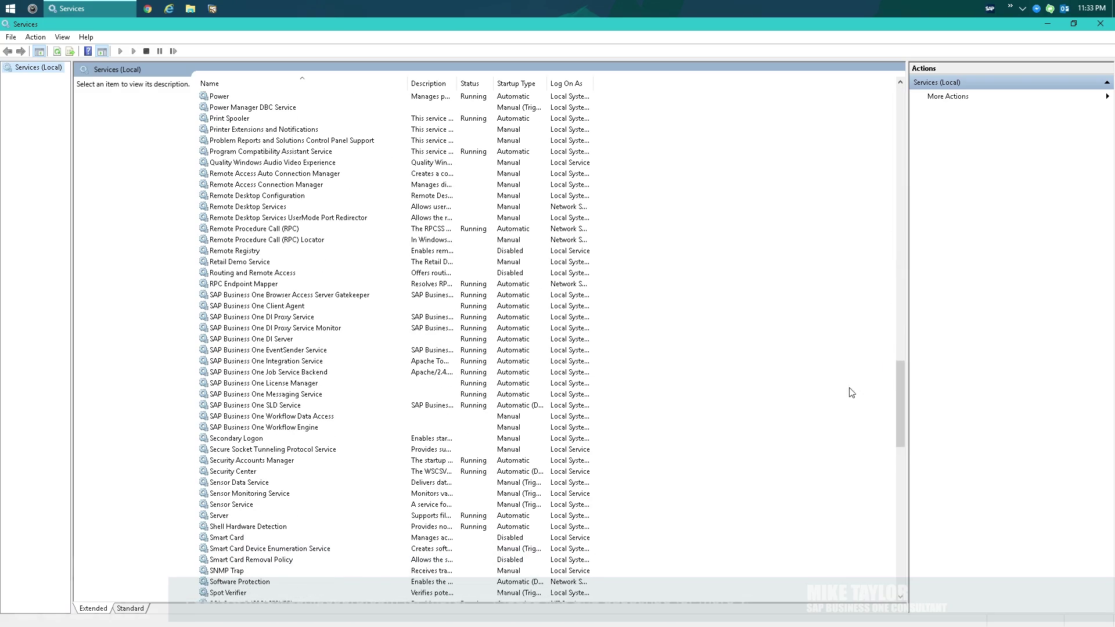
click(277, 359)
right_click(275, 358)
click(316, 378)
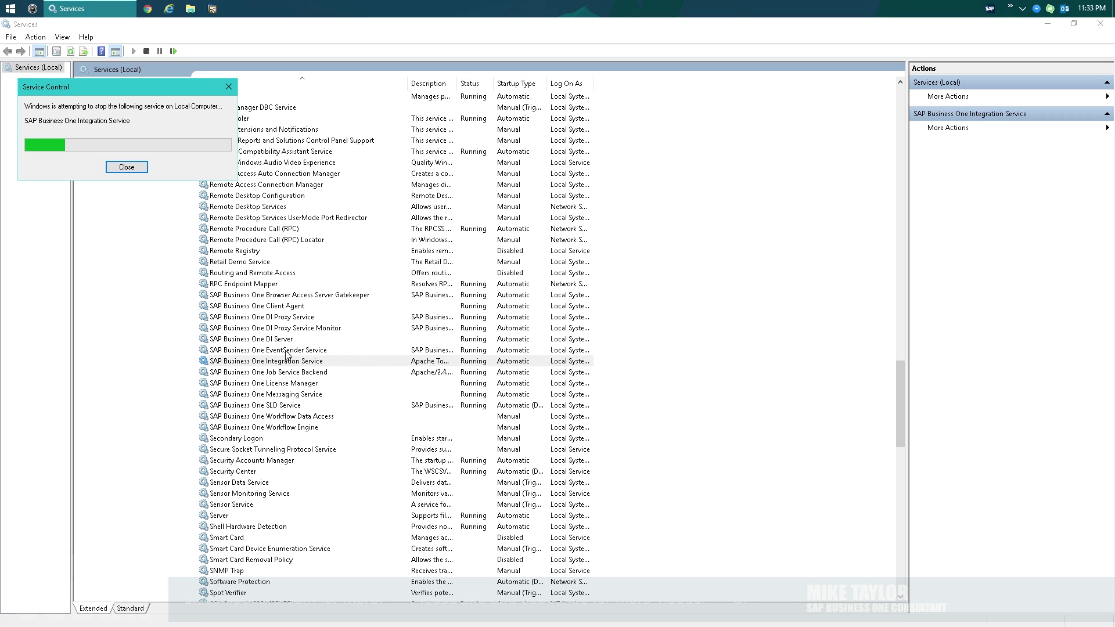
click(286, 351)
right_click(286, 351)
click(311, 371)
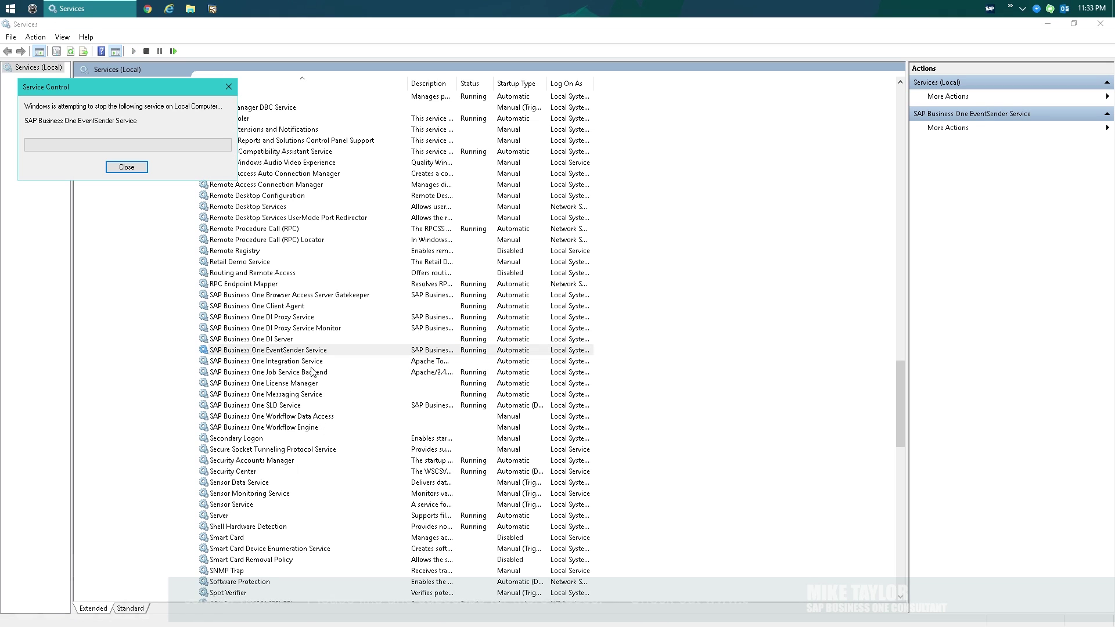
right_click(292, 331)
click(312, 349)
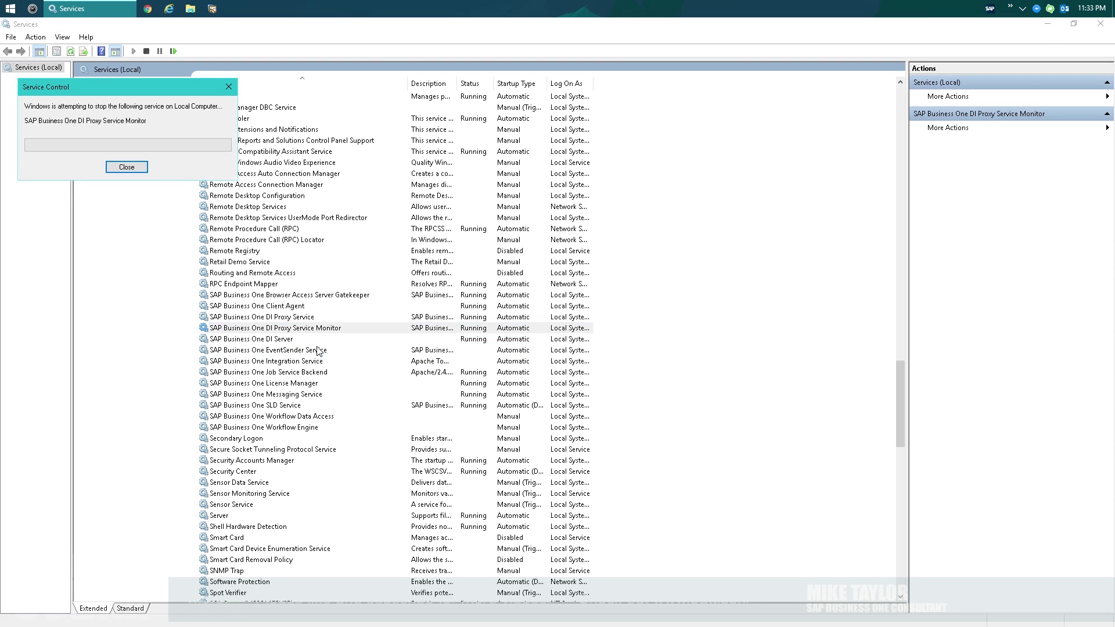
right_click(291, 317)
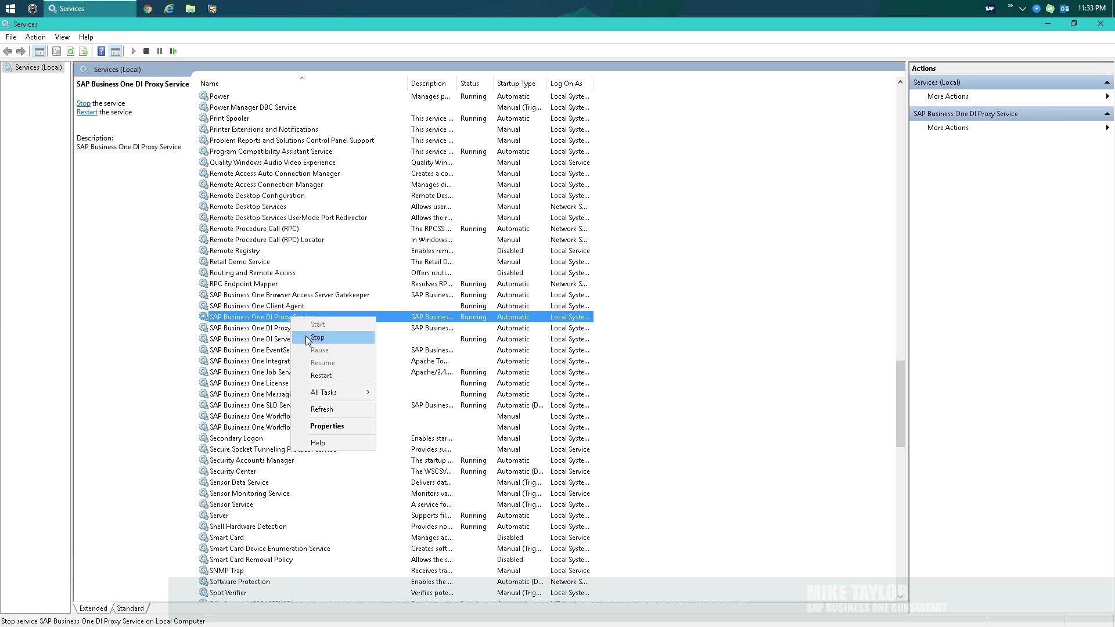
click(308, 340)
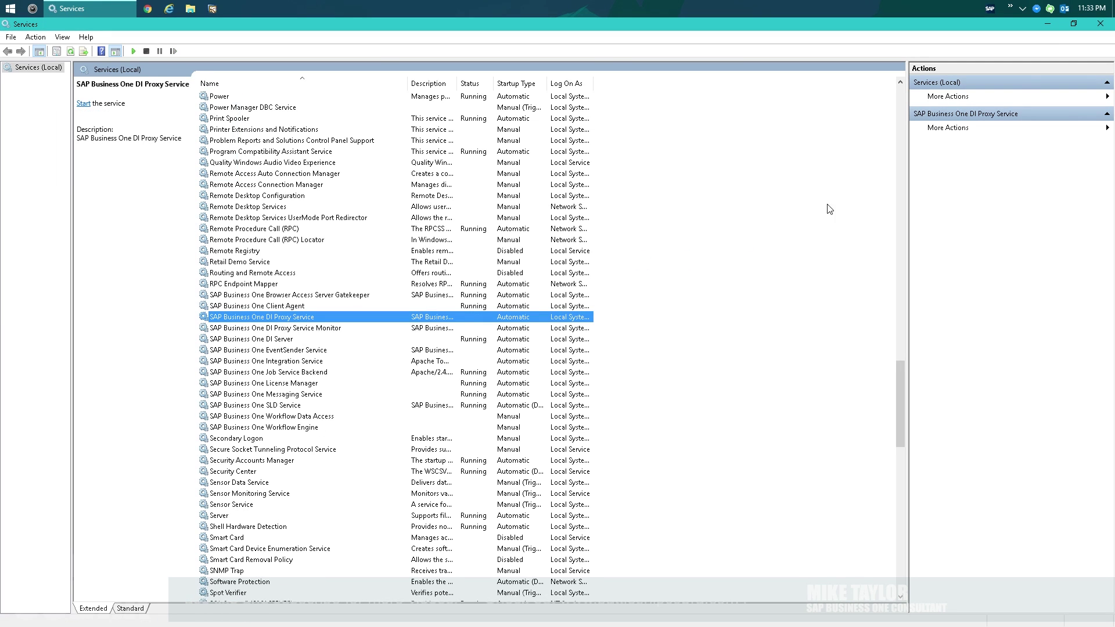
Minimize Services and launch SQL Server Management Studio from the Start menu
click(1047, 23)
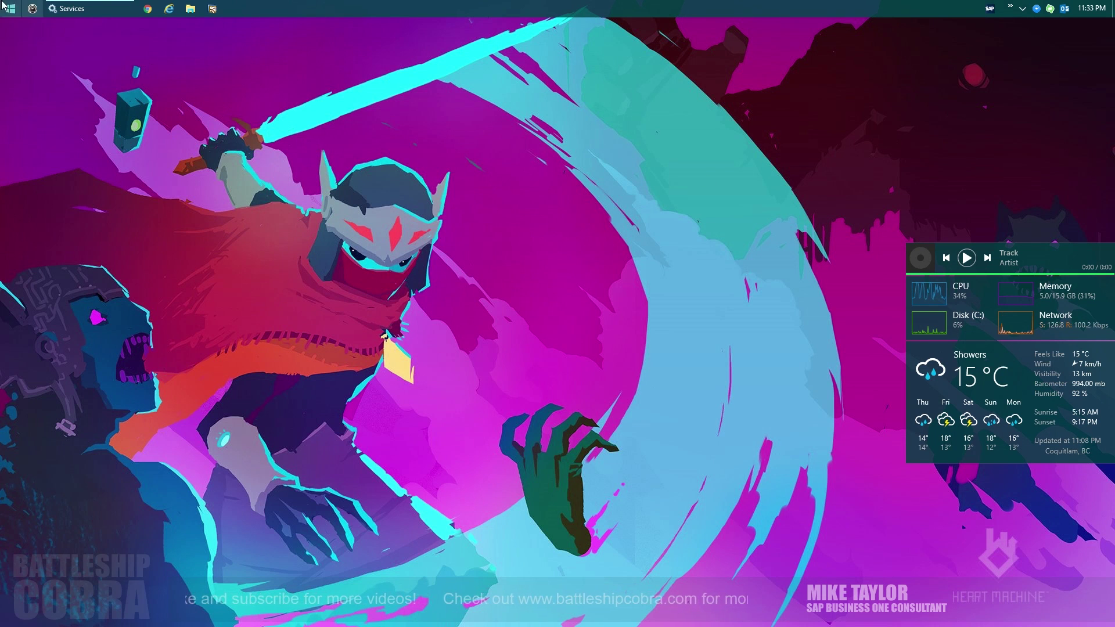
click(10, 9)
click(228, 204)
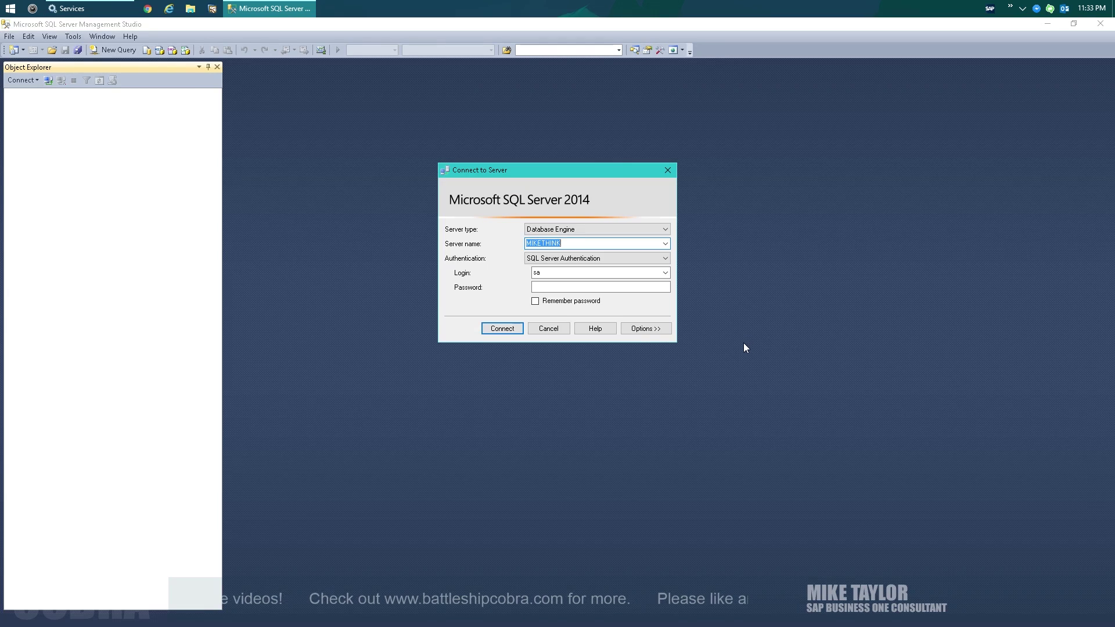
Connect to the server and run DELETE FROM SLSPP and DELETE FROM SLSP on SBO-COMMON
click(567, 285)
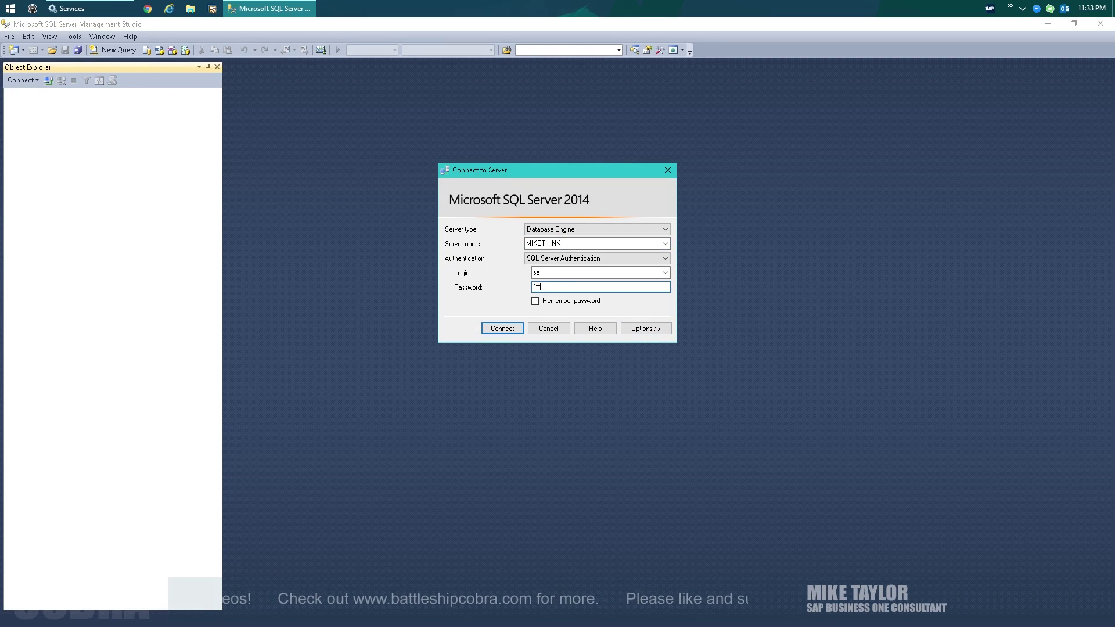
key(Return)
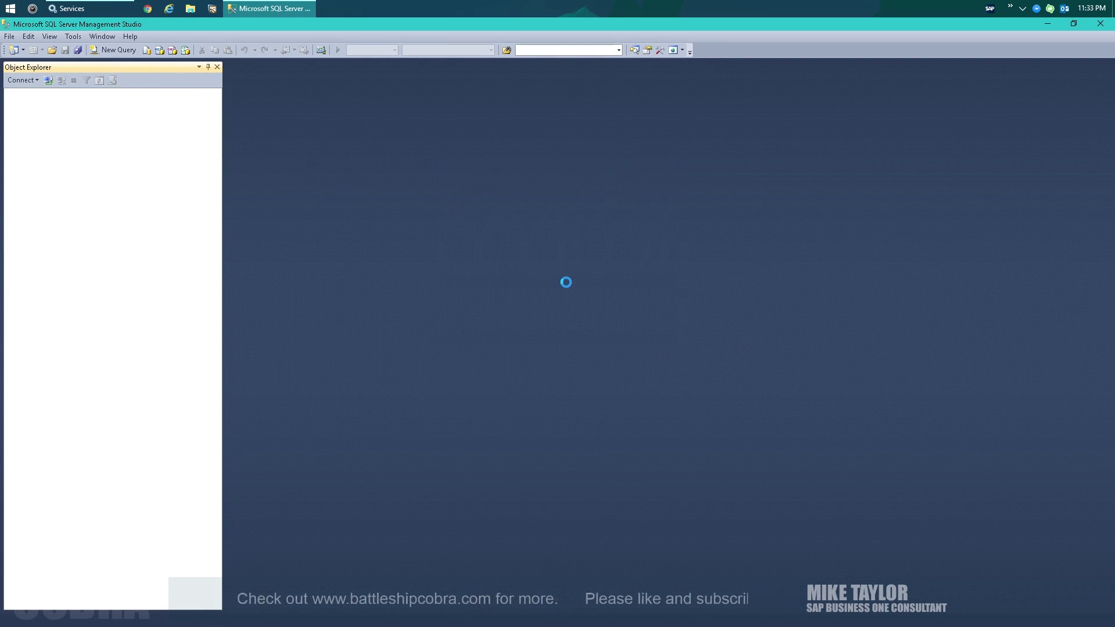
double_click(58, 104)
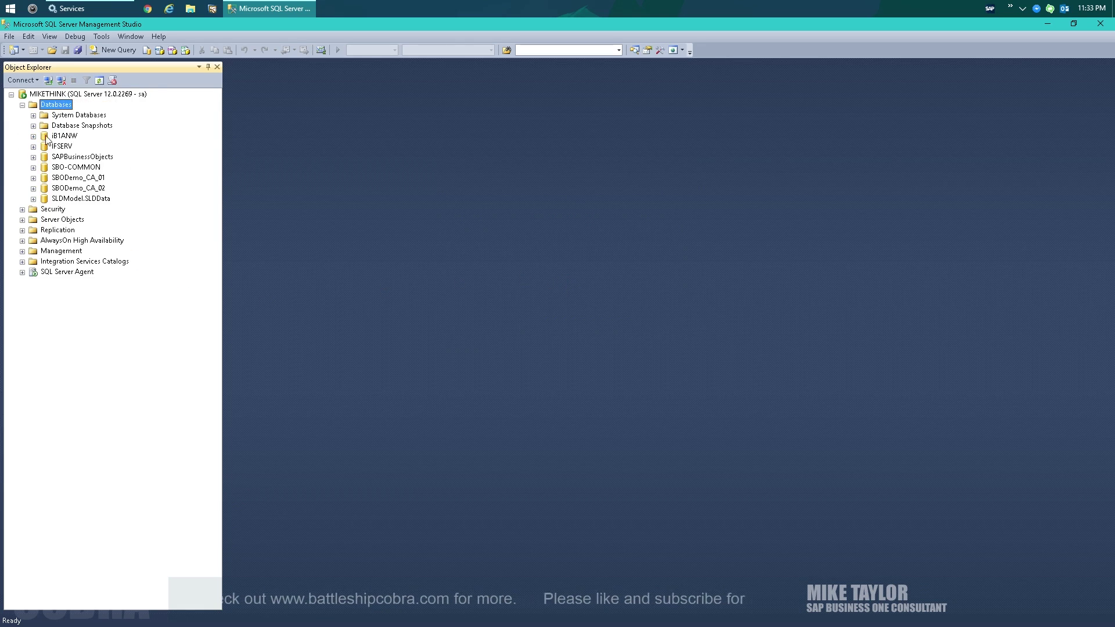
right_click(65, 169)
click(87, 185)
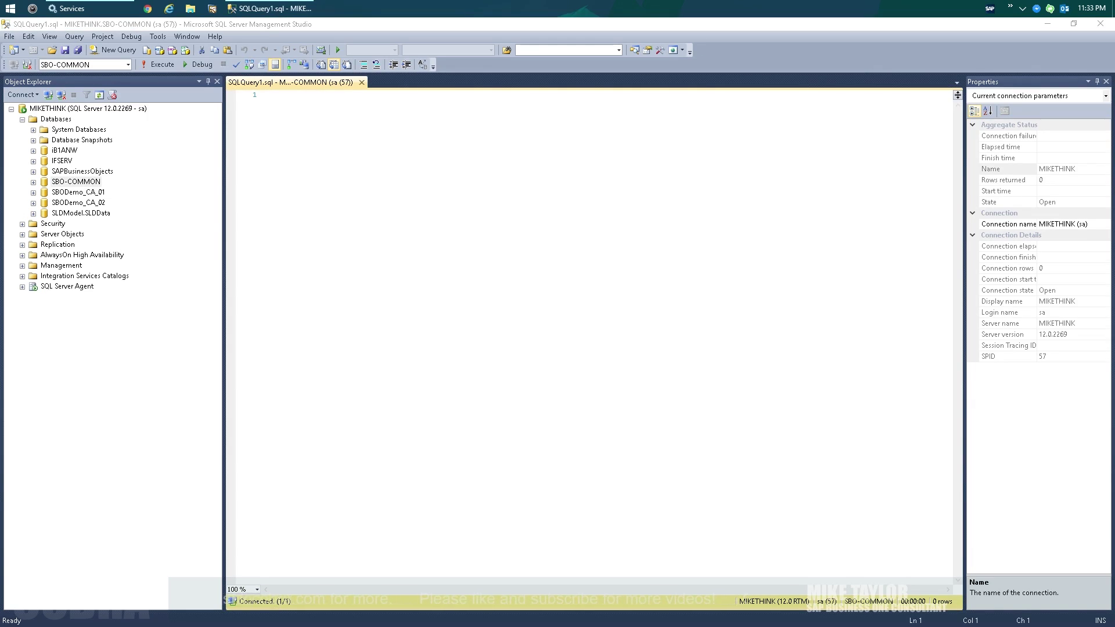
click(568, 314)
text(DELETE FROM SLSPP DELETE FROM SLSP)
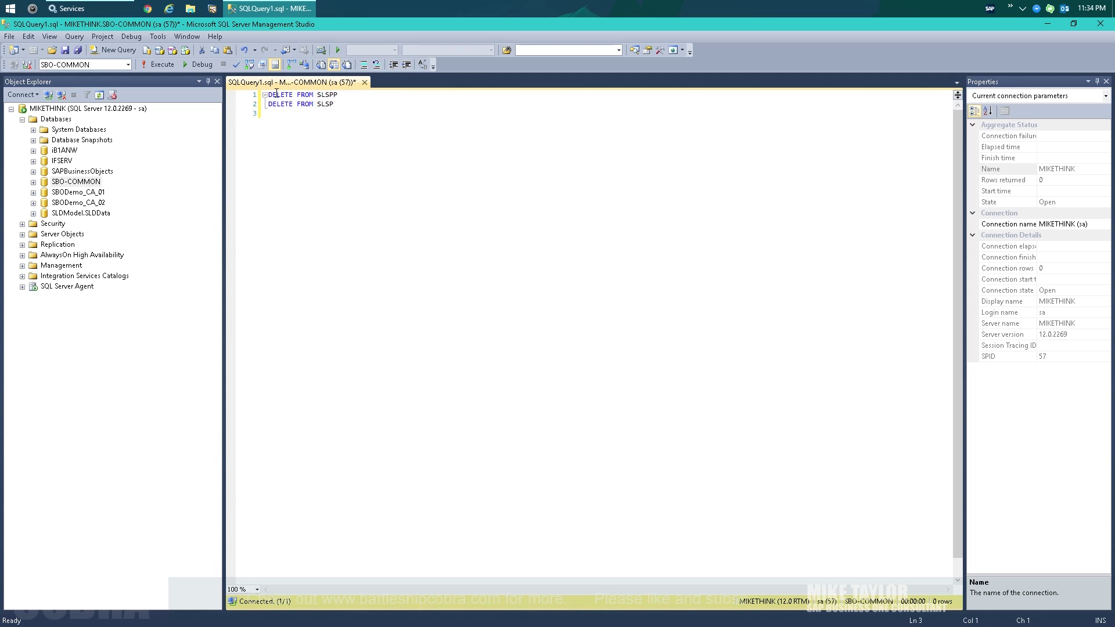
click(157, 65)
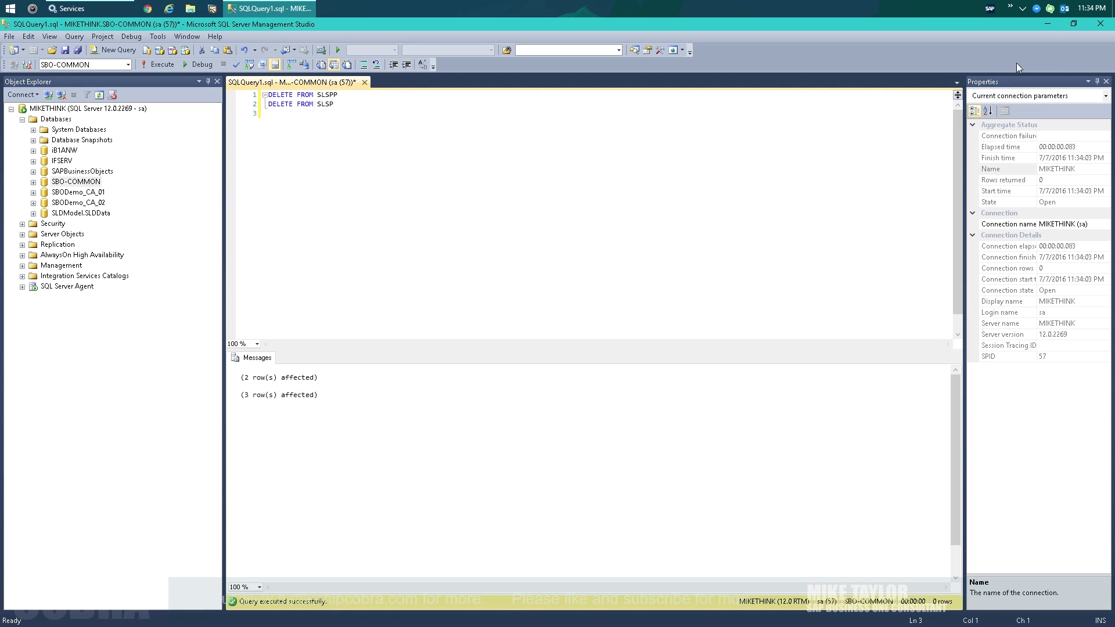
Start the SAP Business One Integration Service again in Services
click(1047, 24)
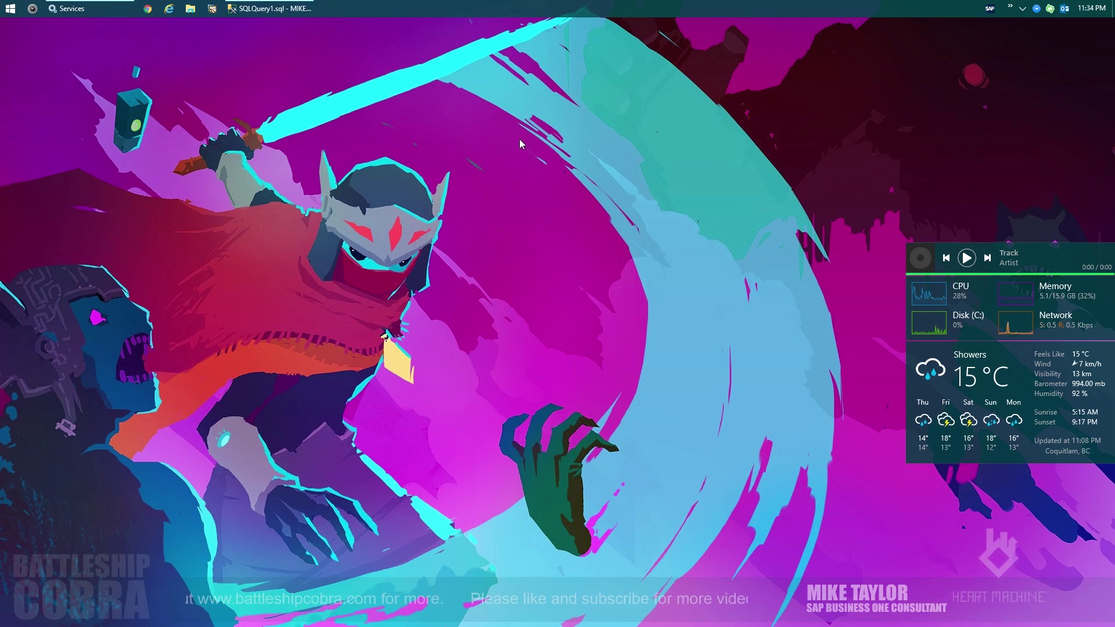
click(83, 8)
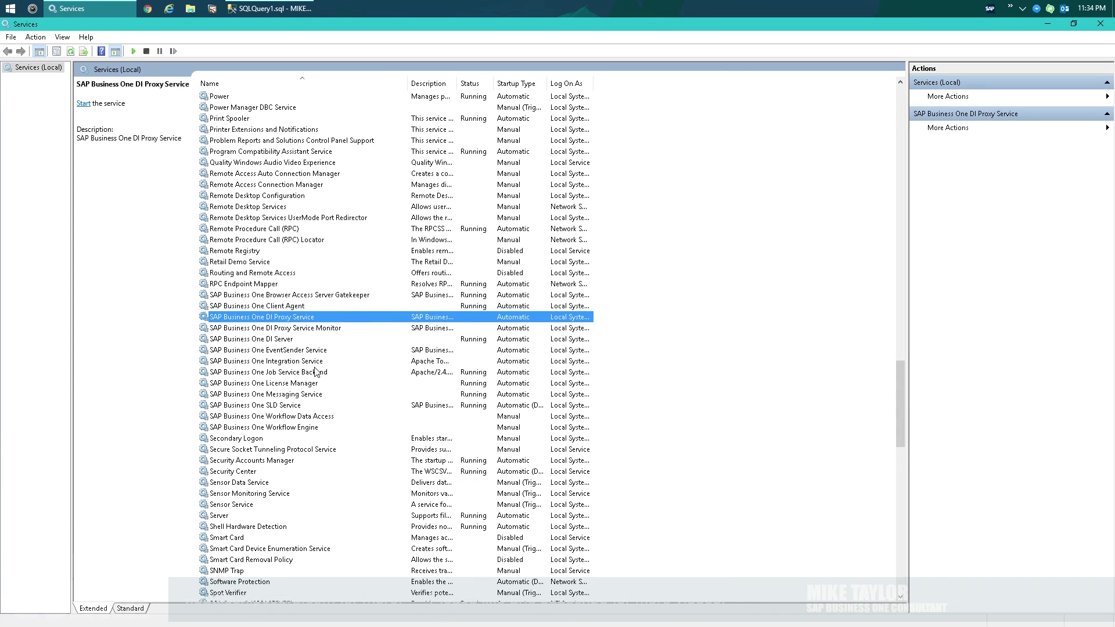
click(305, 362)
right_click(304, 364)
click(329, 376)
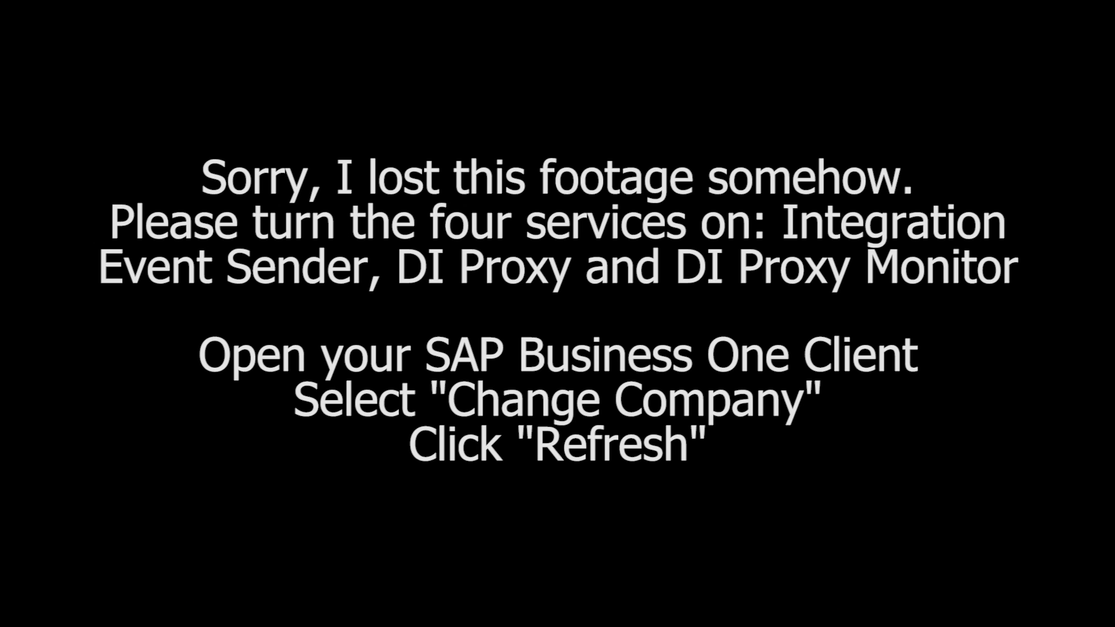
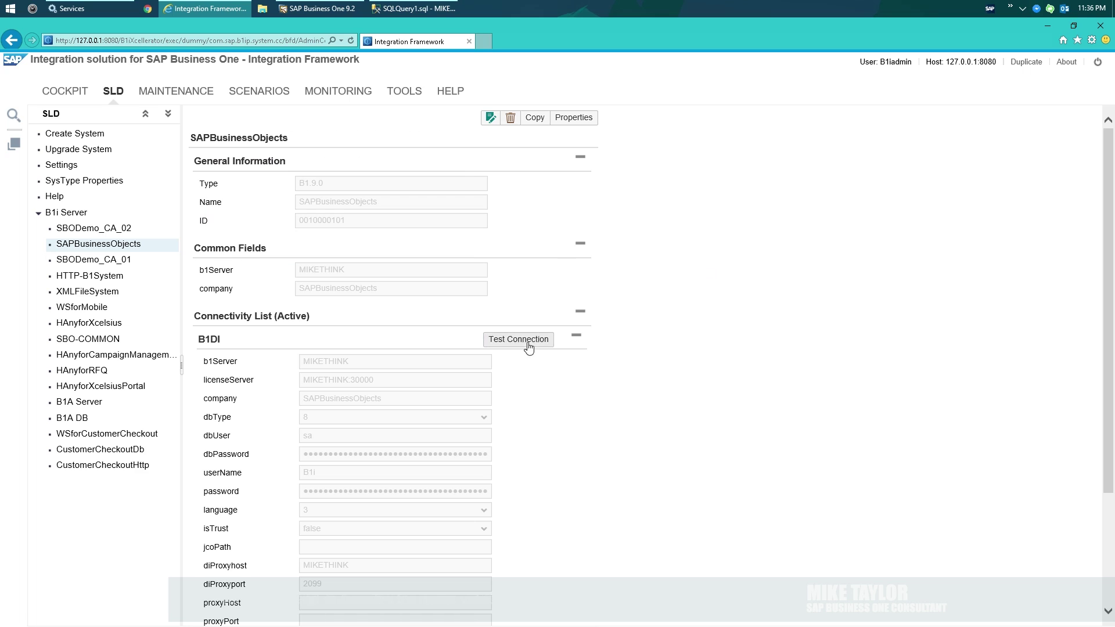
click(512, 339)
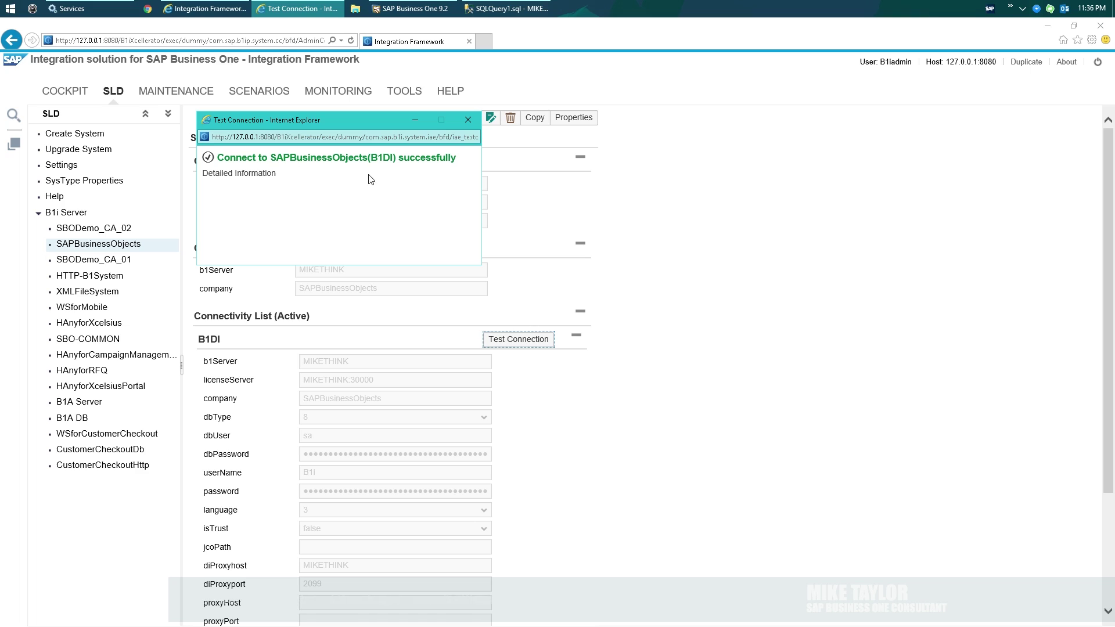
click(468, 121)
scroll(511, 407, down, 3)
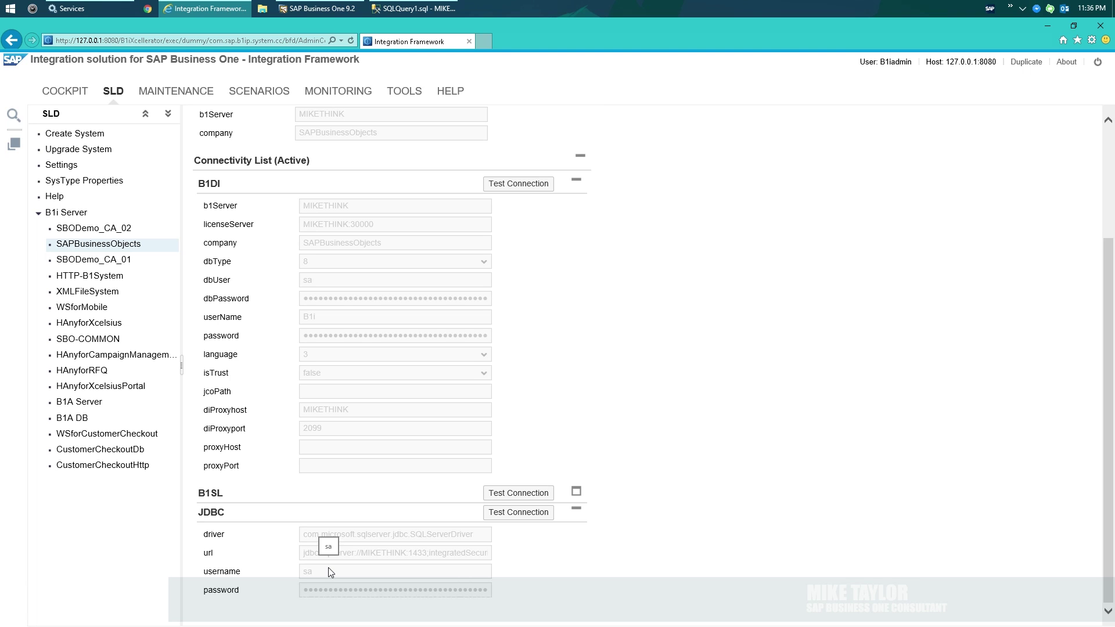
scroll(645, 220, up, 3)
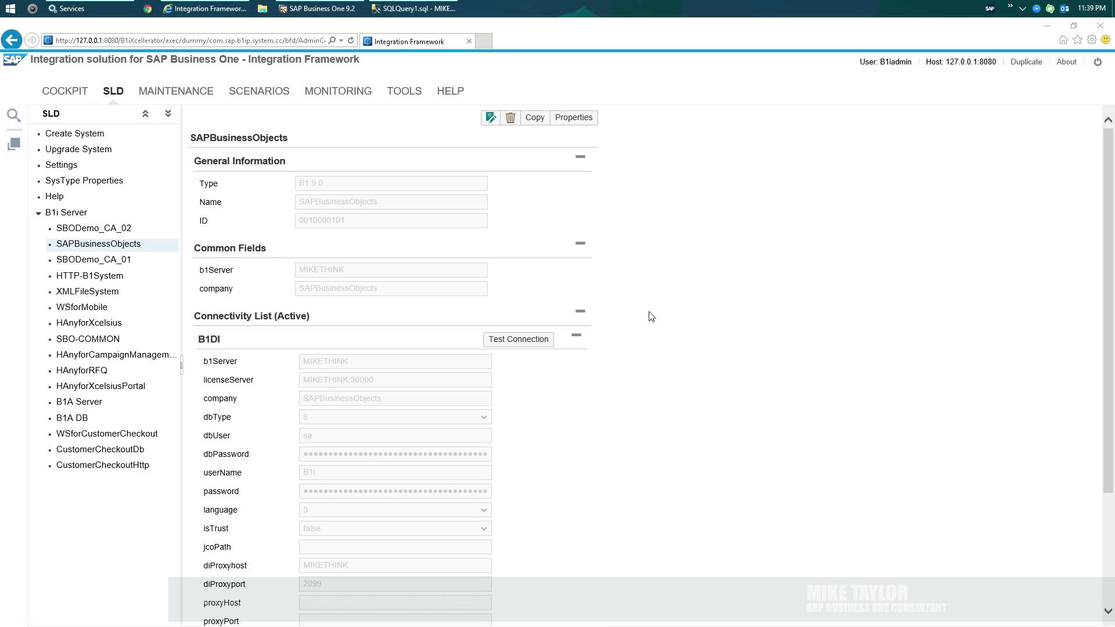
click(314, 9)
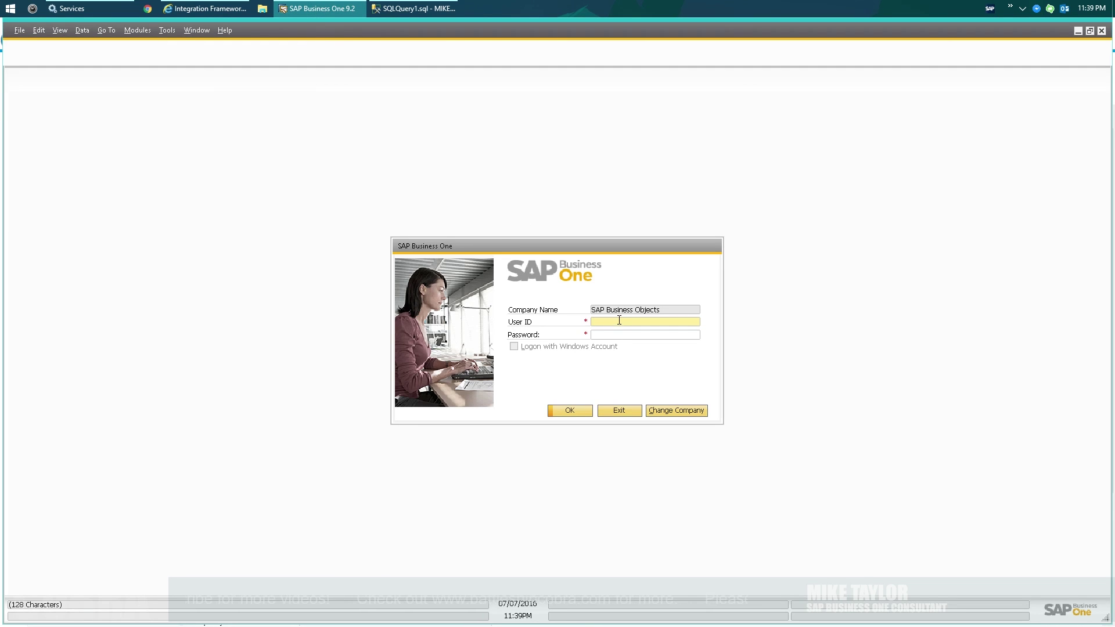
Log on with the manager user ID and its password to open the Home cockpit
text(manager)
key(Tab)
key(Return)
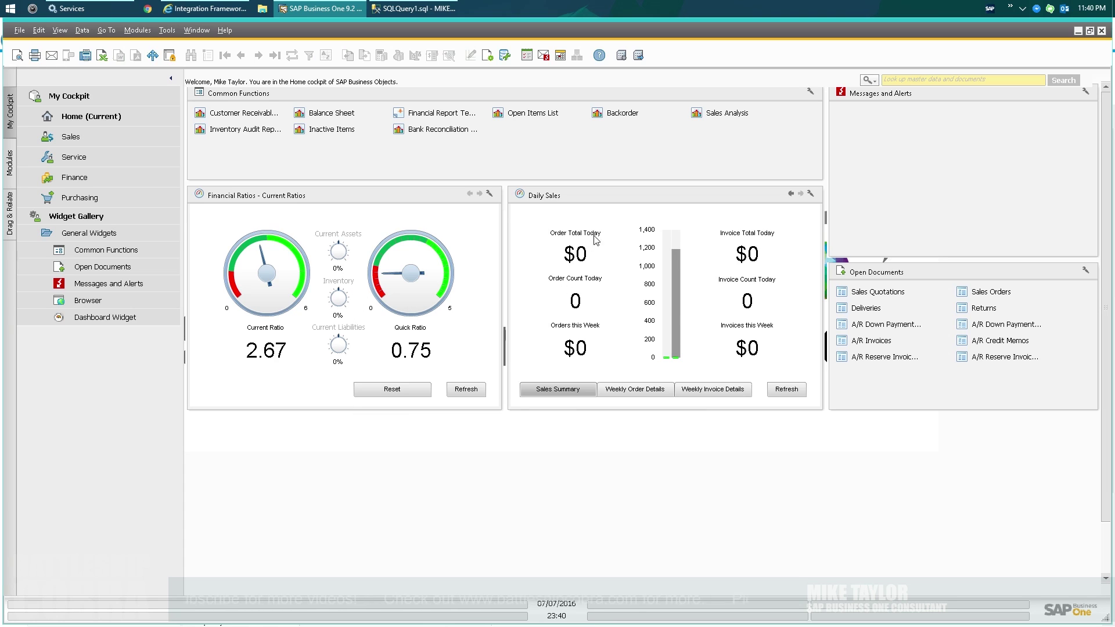
click(343, 299)
click(386, 390)
click(144, 32)
mouse_move(183, 51)
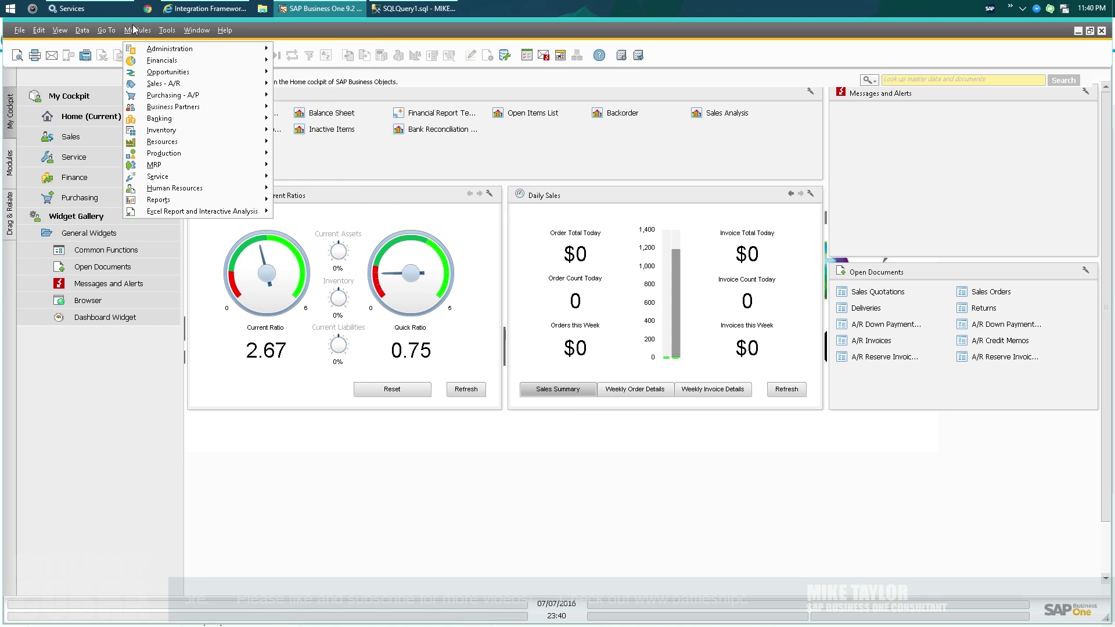
mouse_move(326, 130)
click(411, 133)
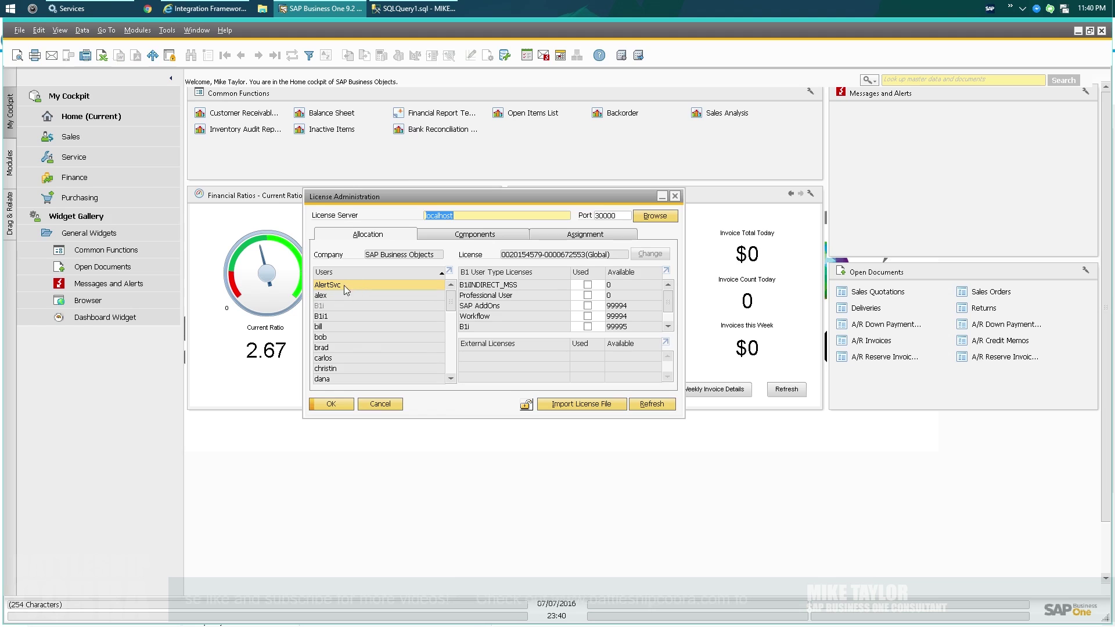
click(329, 305)
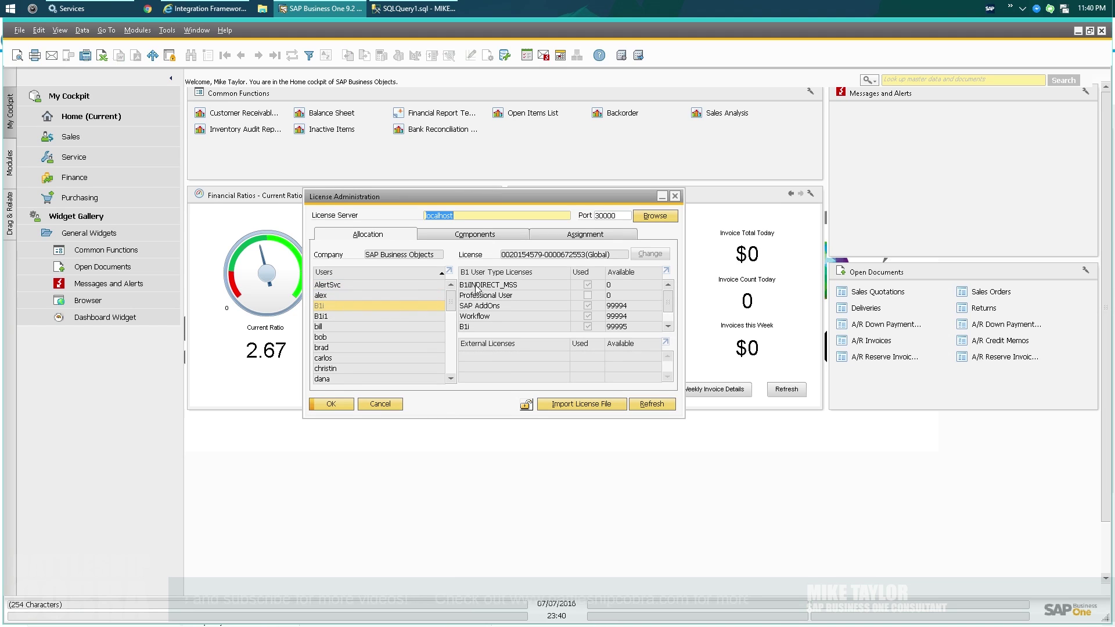
key(Escape)
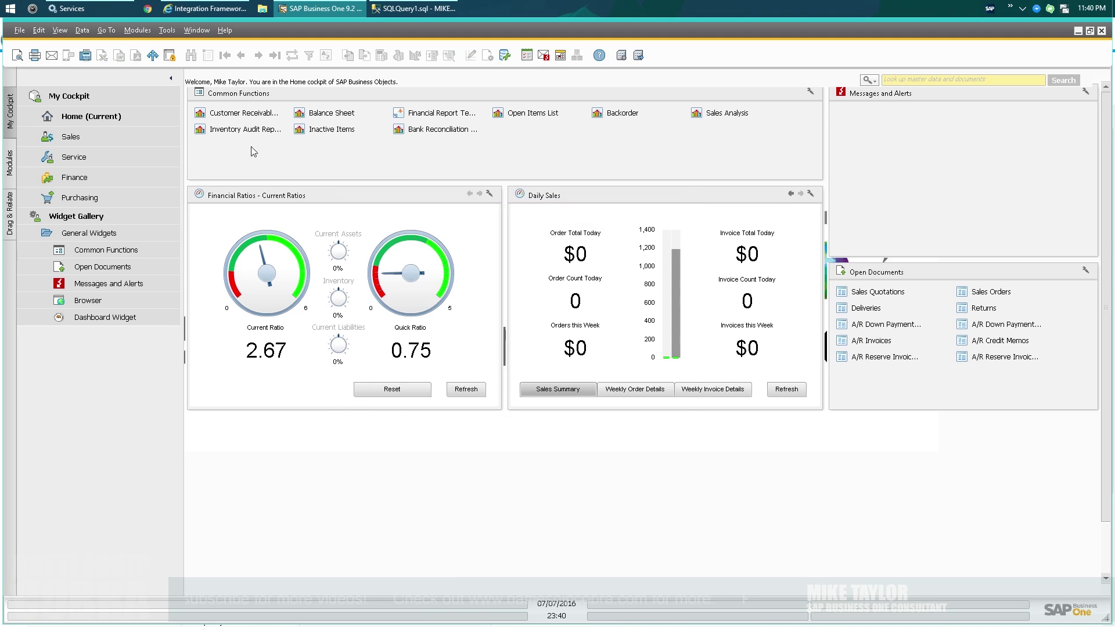
click(9, 163)
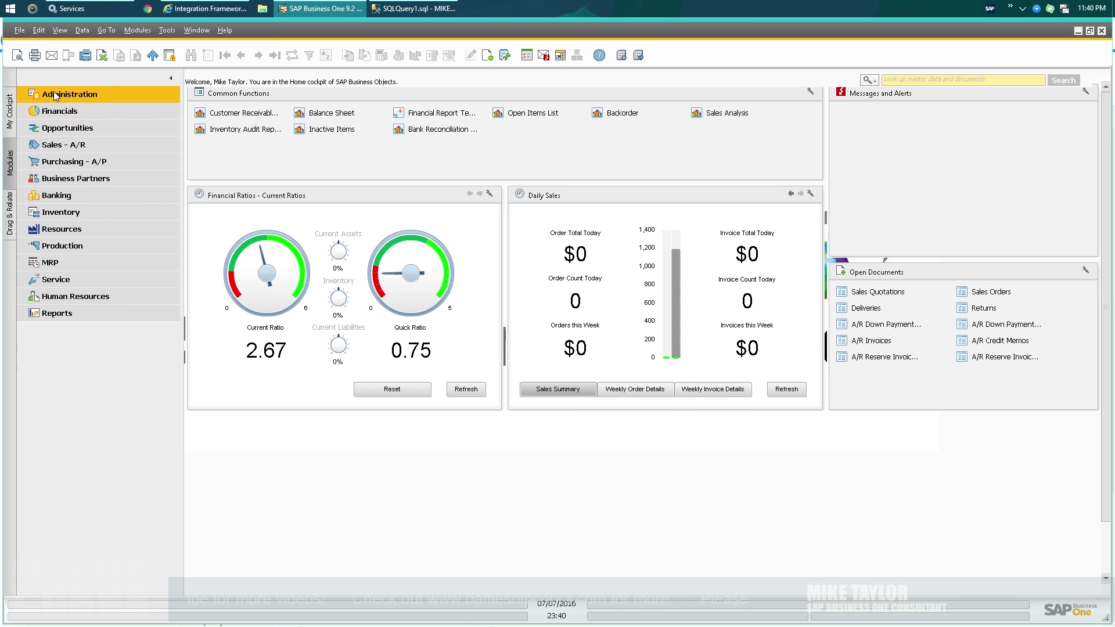
Open Administration > Setup > General > Users, look up user B1i, then cancel the form
click(69, 94)
click(63, 161)
click(81, 177)
click(89, 195)
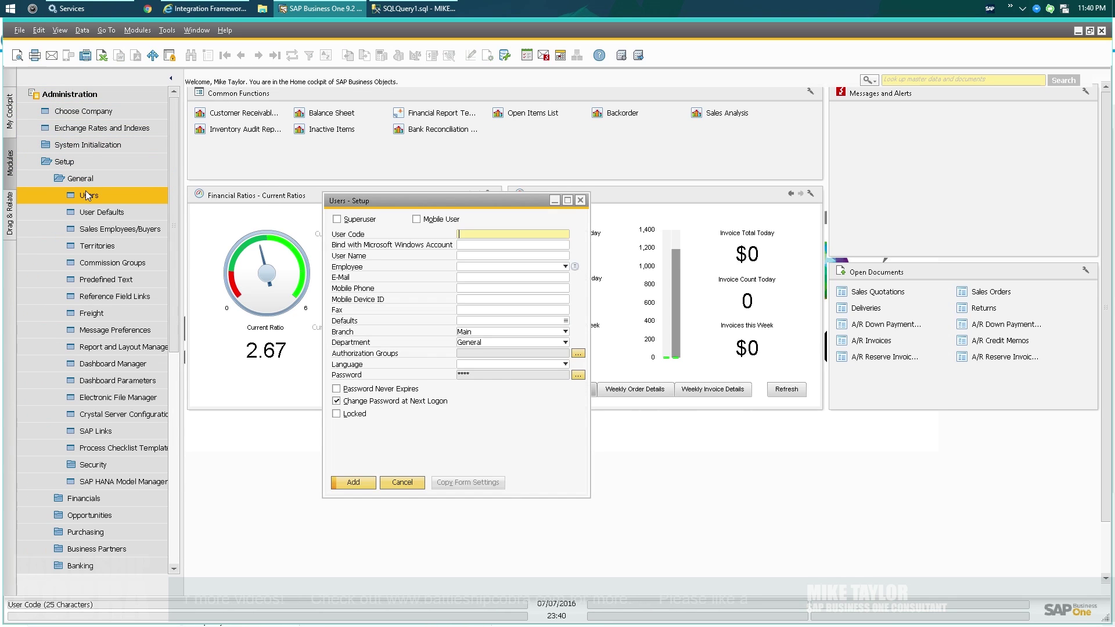
text(b1)
key(Return)
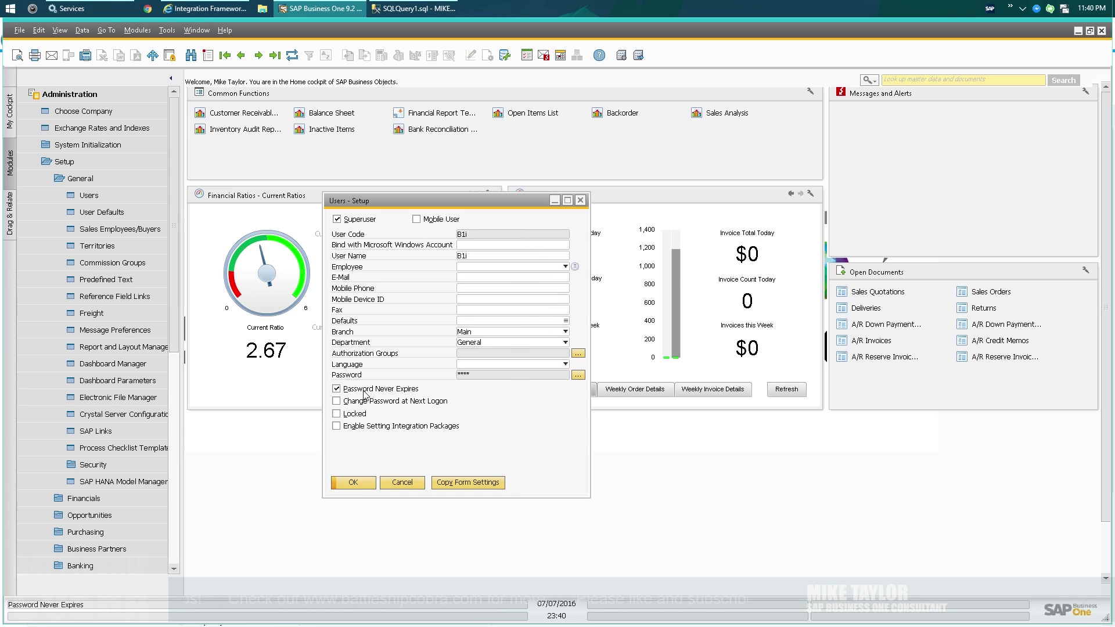
click(403, 483)
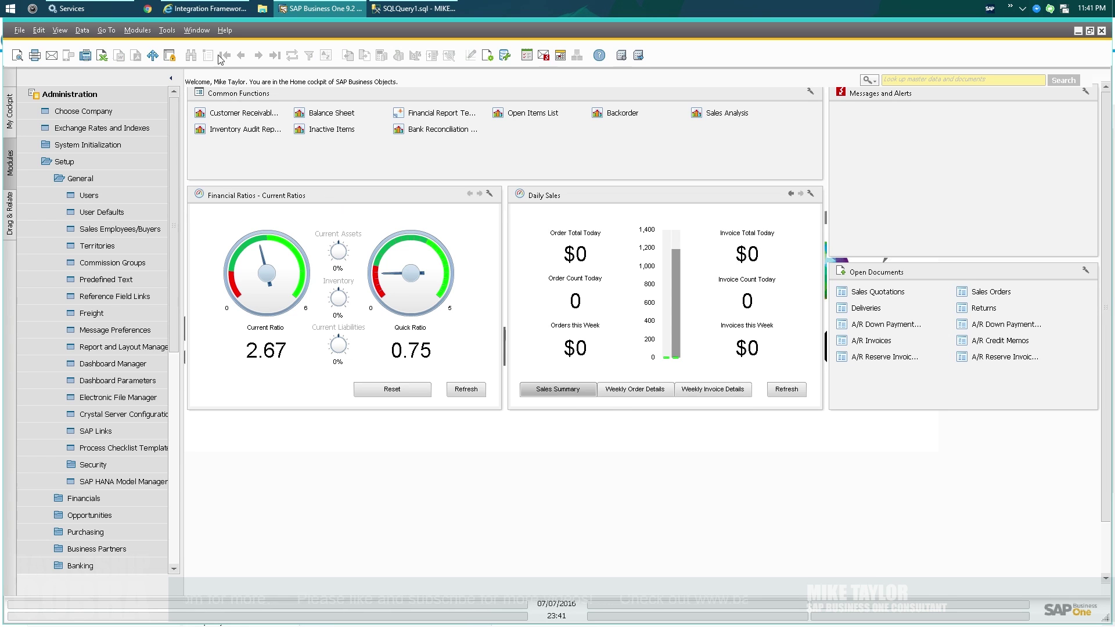
click(205, 9)
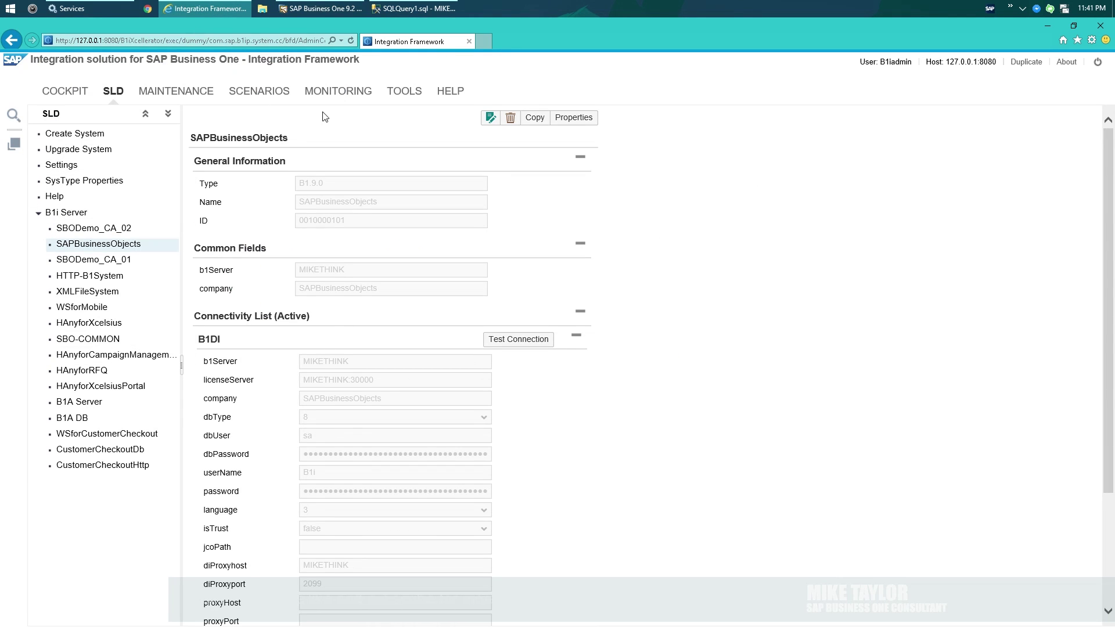
click(271, 92)
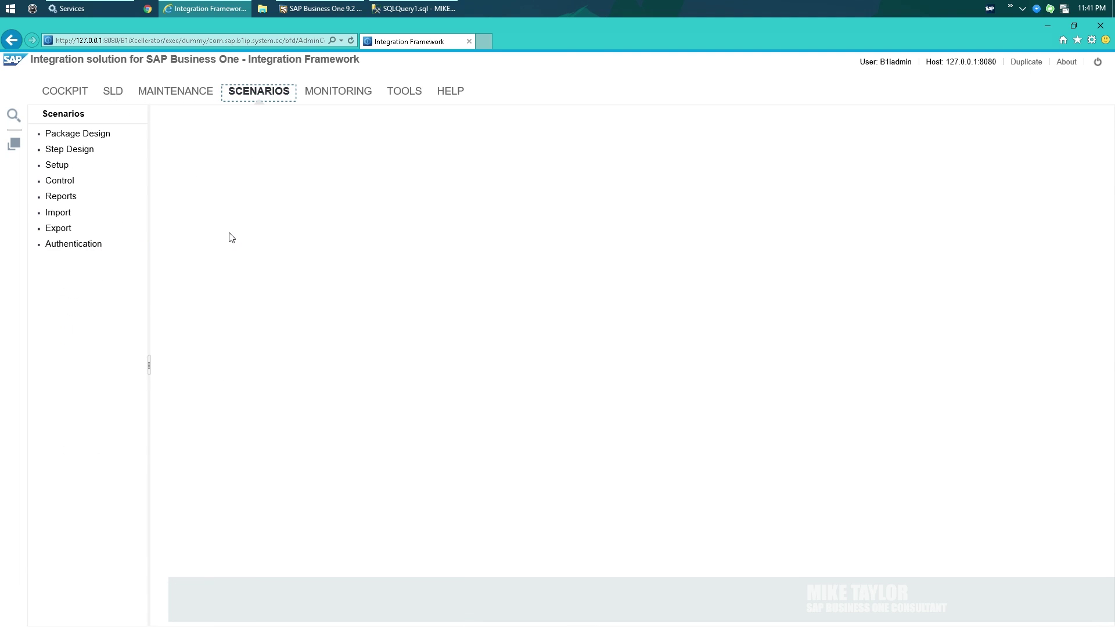
click(69, 185)
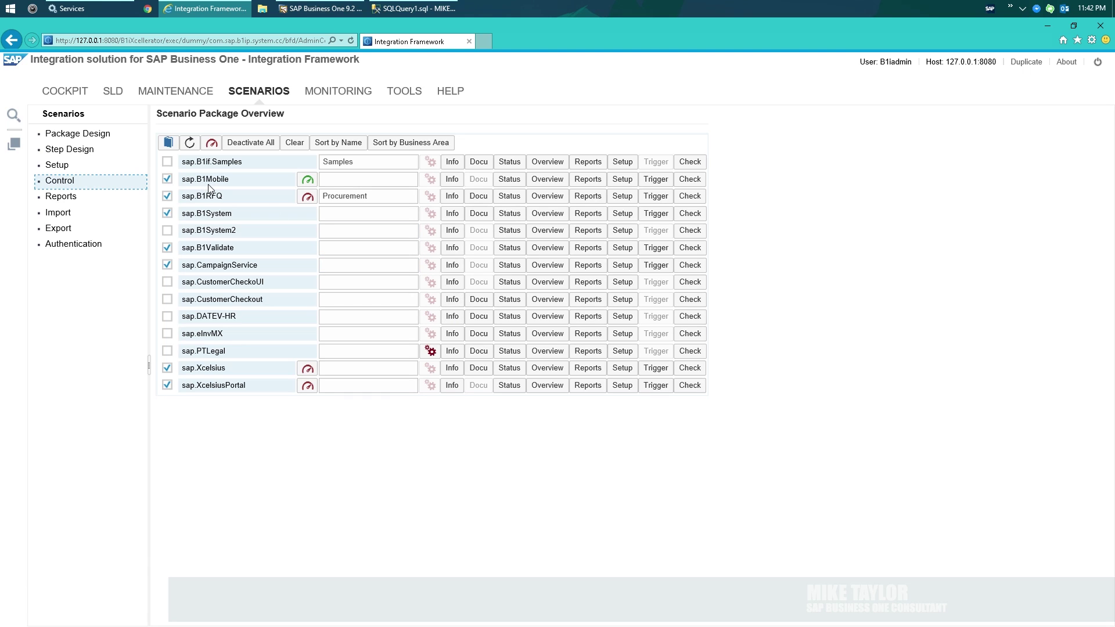
click(300, 9)
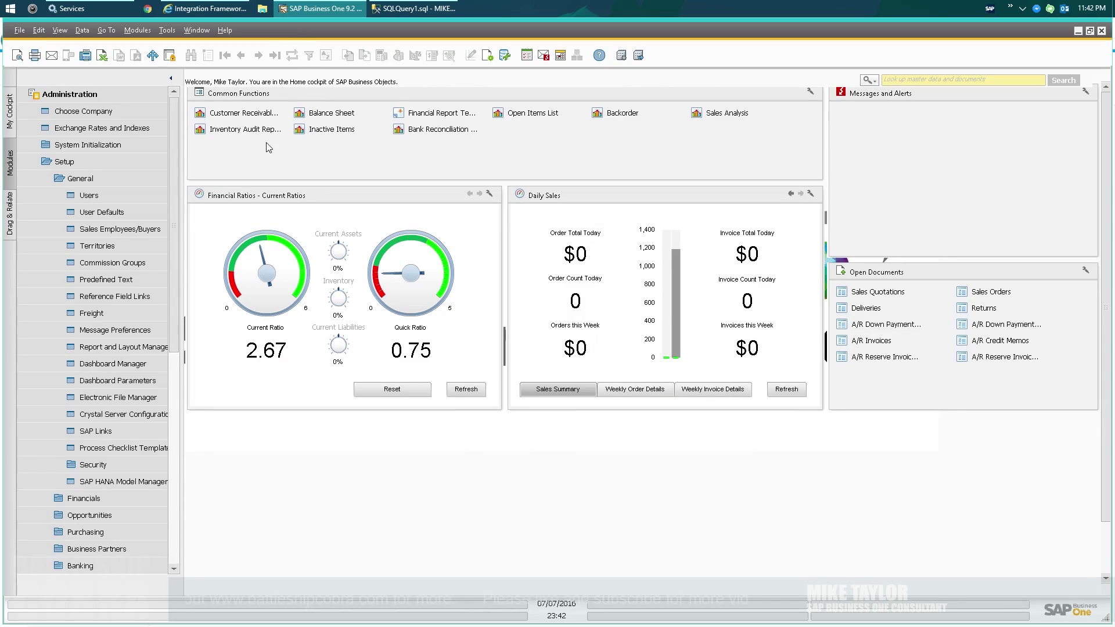
Open the Users setup form from the Modules menu and load the manager user
click(137, 30)
mouse_move(303, 83)
mouse_move(427, 83)
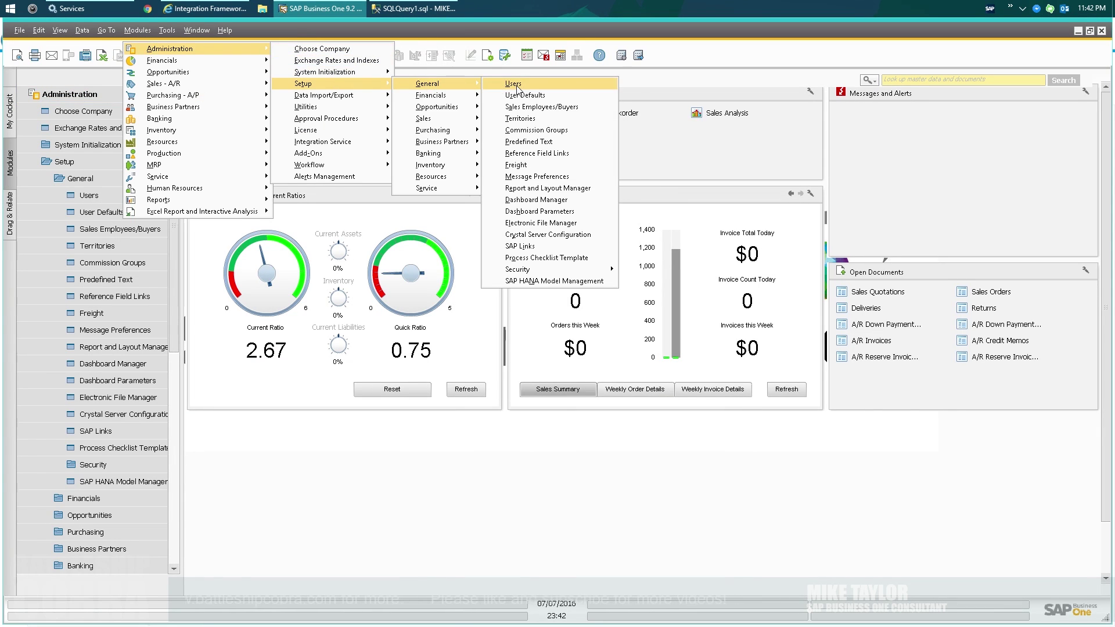
click(516, 85)
text(manager)
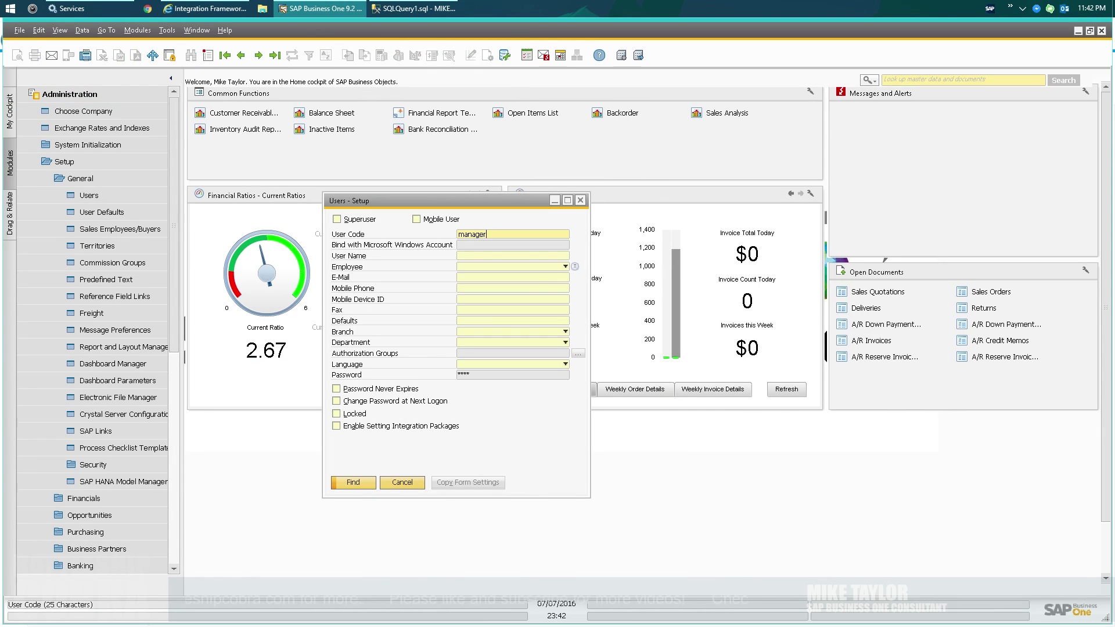
key(Return)
Mark manager as a mobile user with a mobile phone number and device ID 12345679, then update
click(424, 221)
click(472, 278)
click(474, 290)
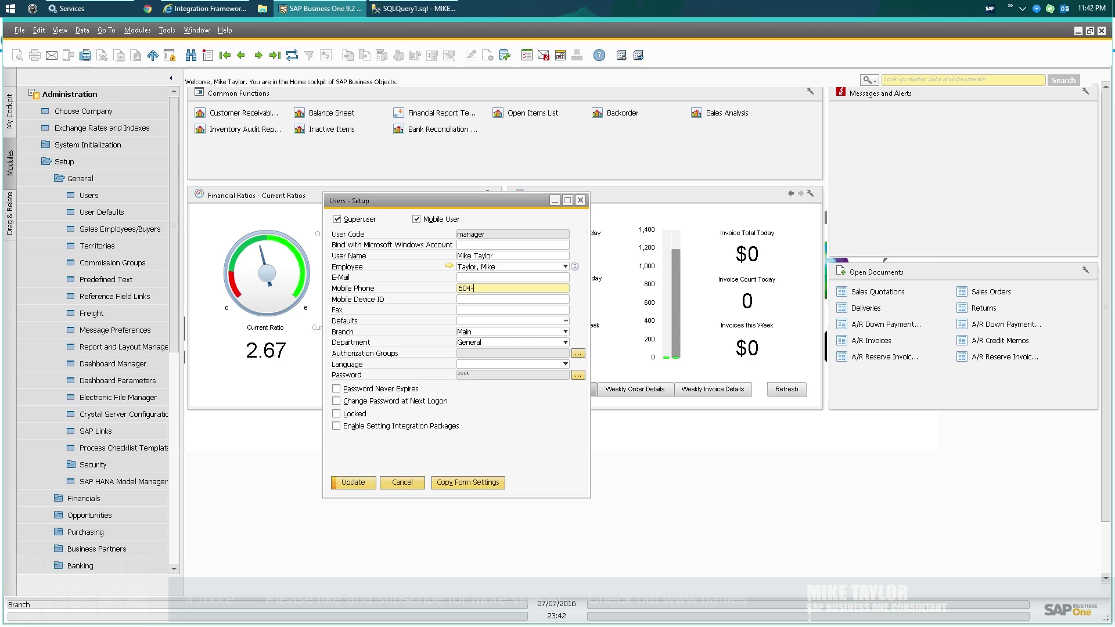
key(Tab)
text(12345679)
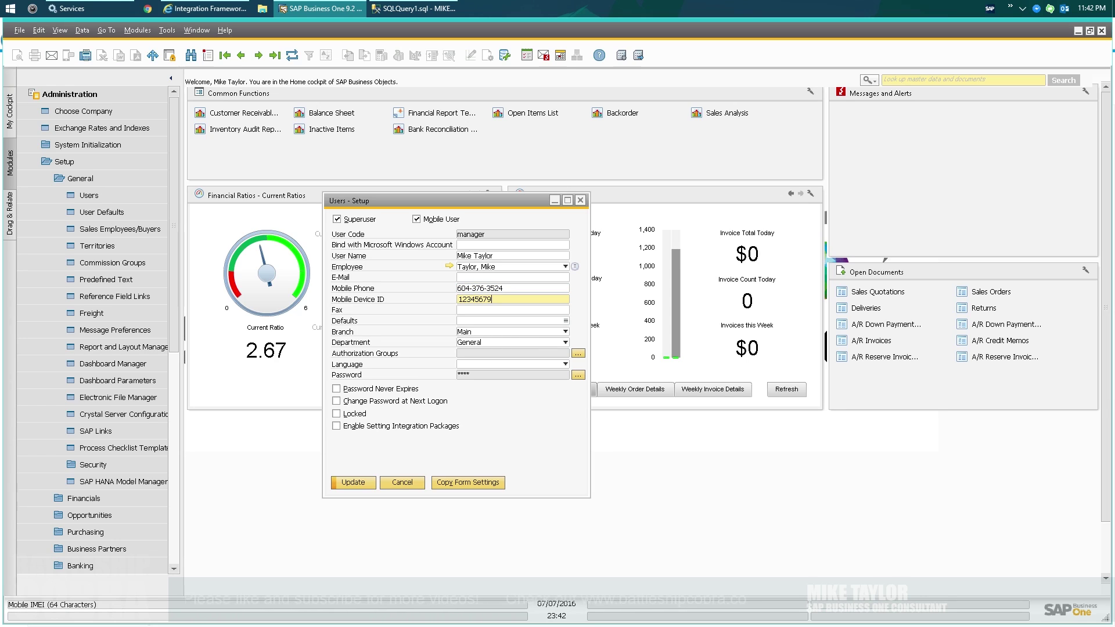
key(Return)
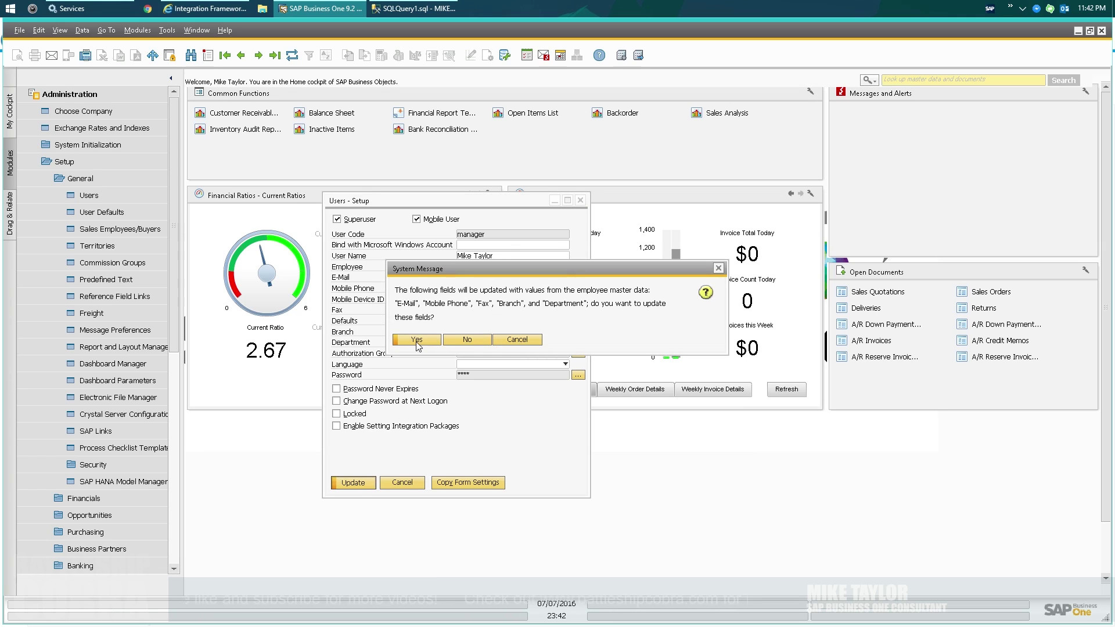
click(418, 342)
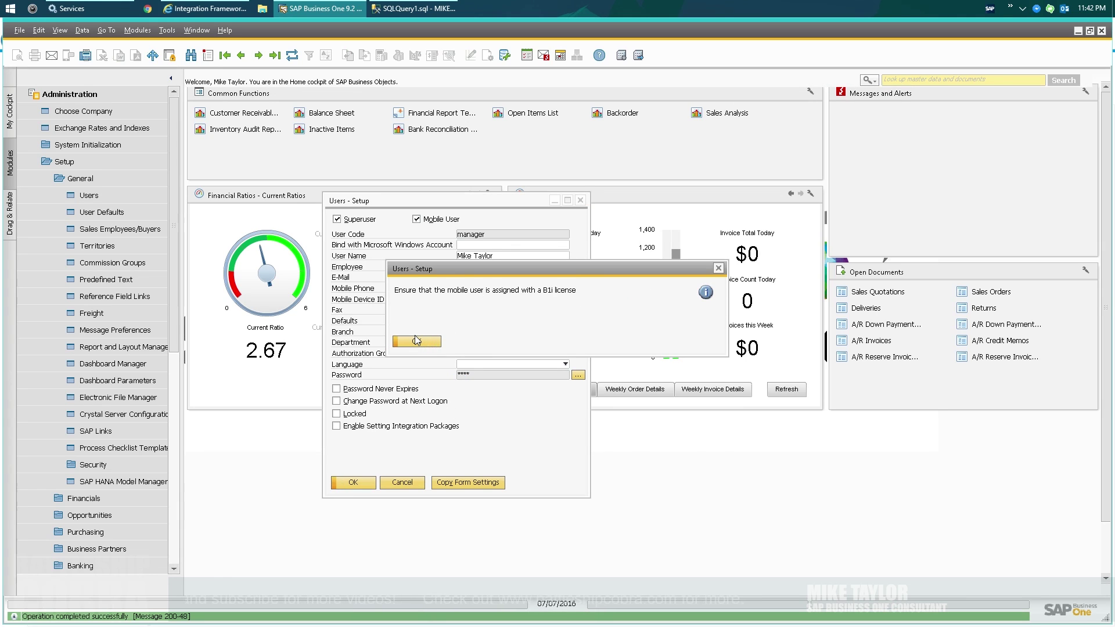
click(414, 337)
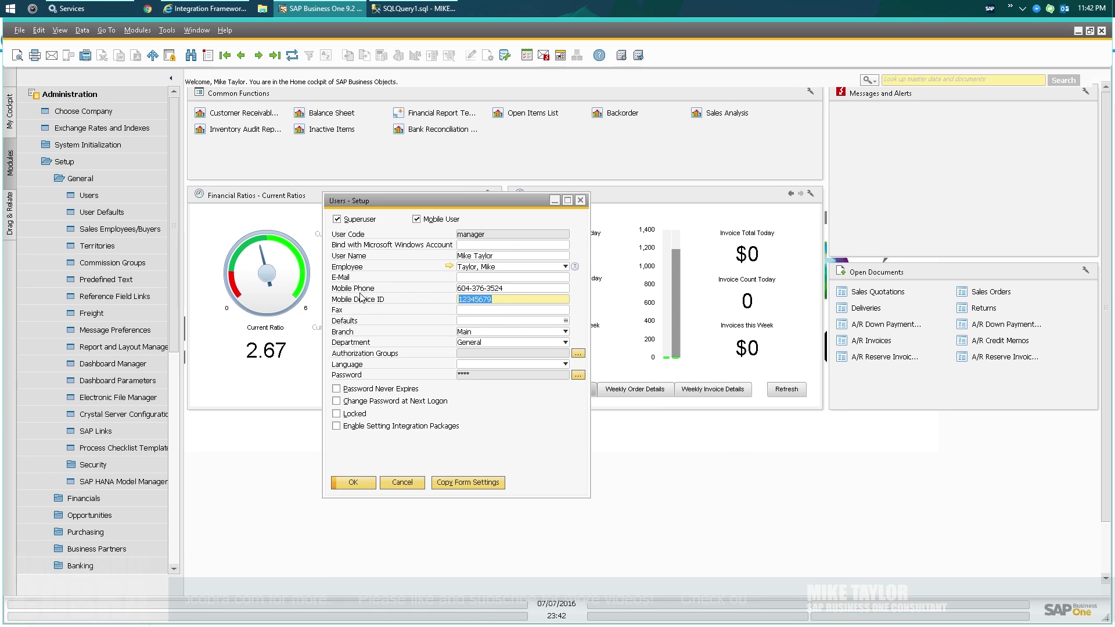
Replace the mobile phone number and update again, accepting employee master data values, then close the form
key(shift+Tab)
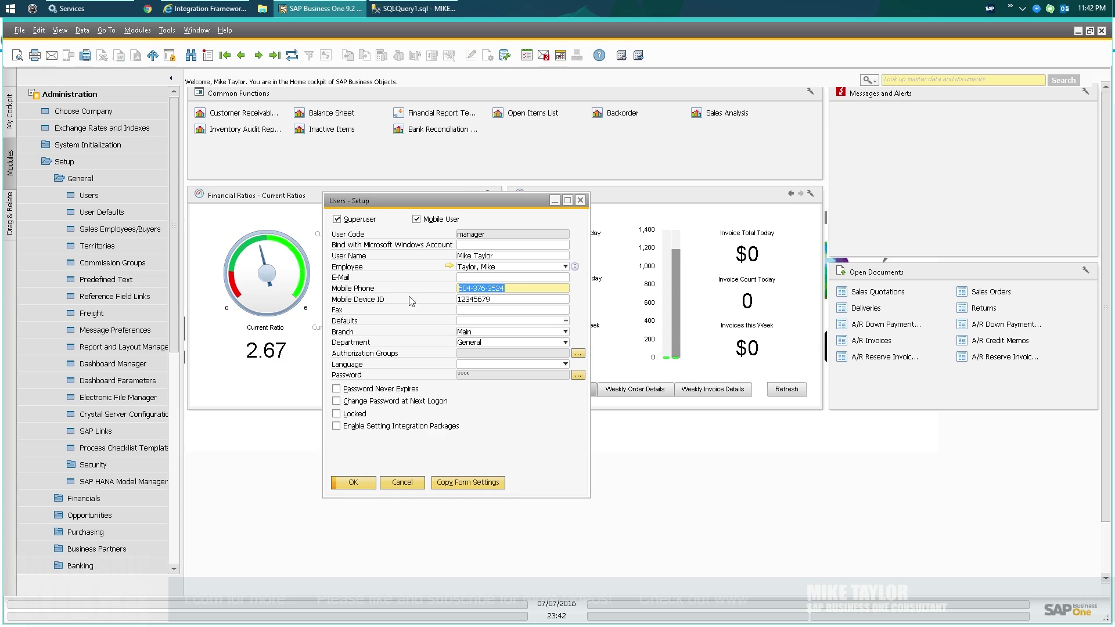
double_click(495, 288)
key(ctrl+a)
text(1234)
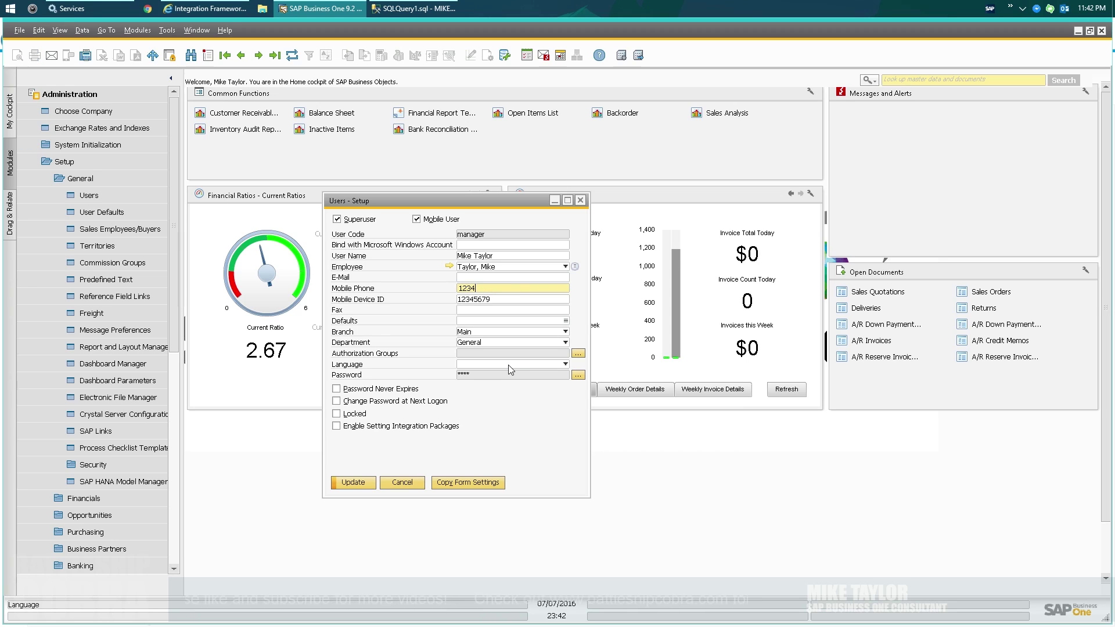
double_click(494, 288)
key(Tab)
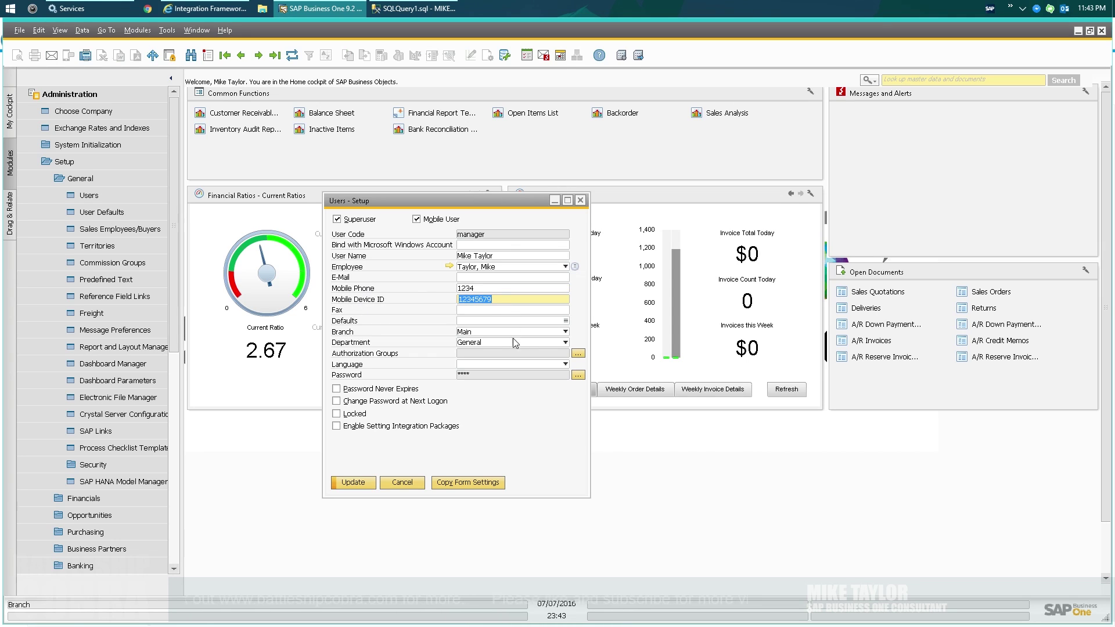
click(351, 482)
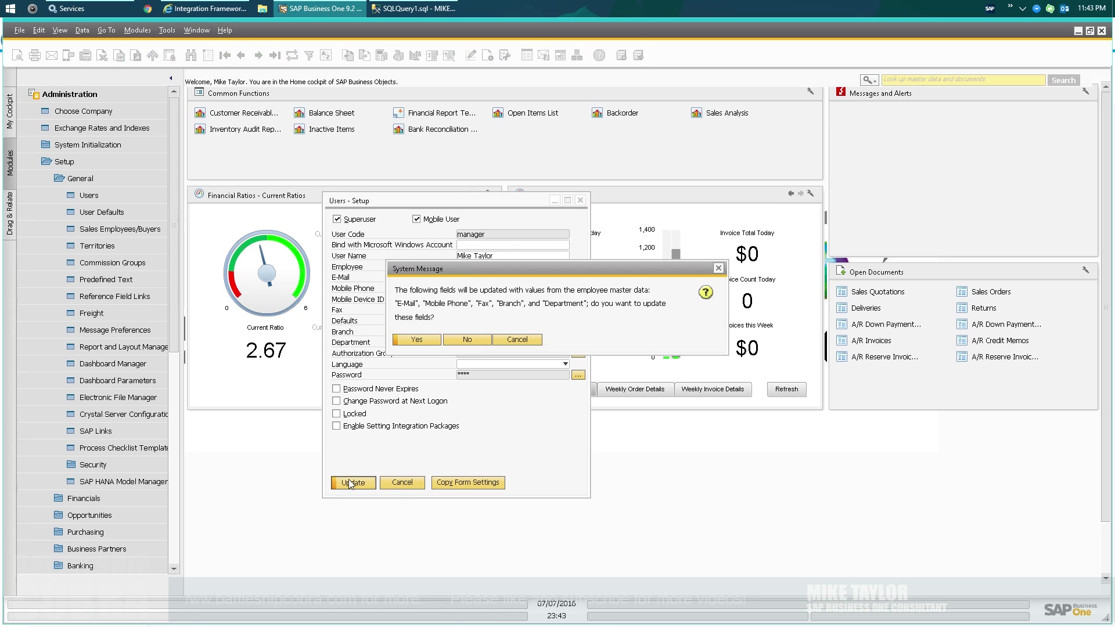
click(413, 339)
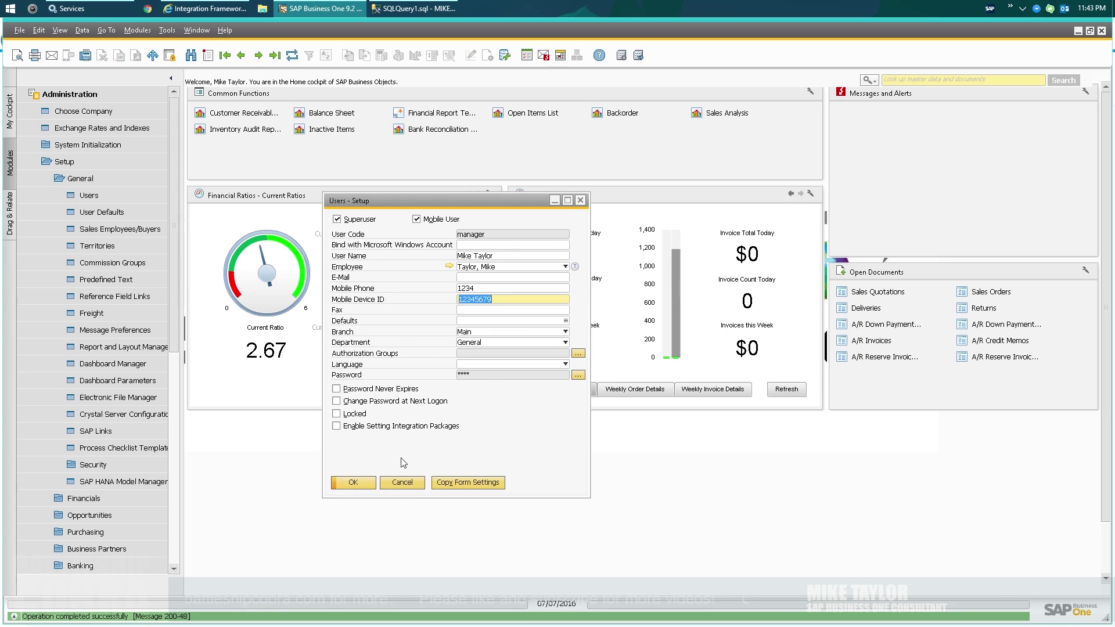
click(352, 483)
click(137, 30)
mouse_move(154, 48)
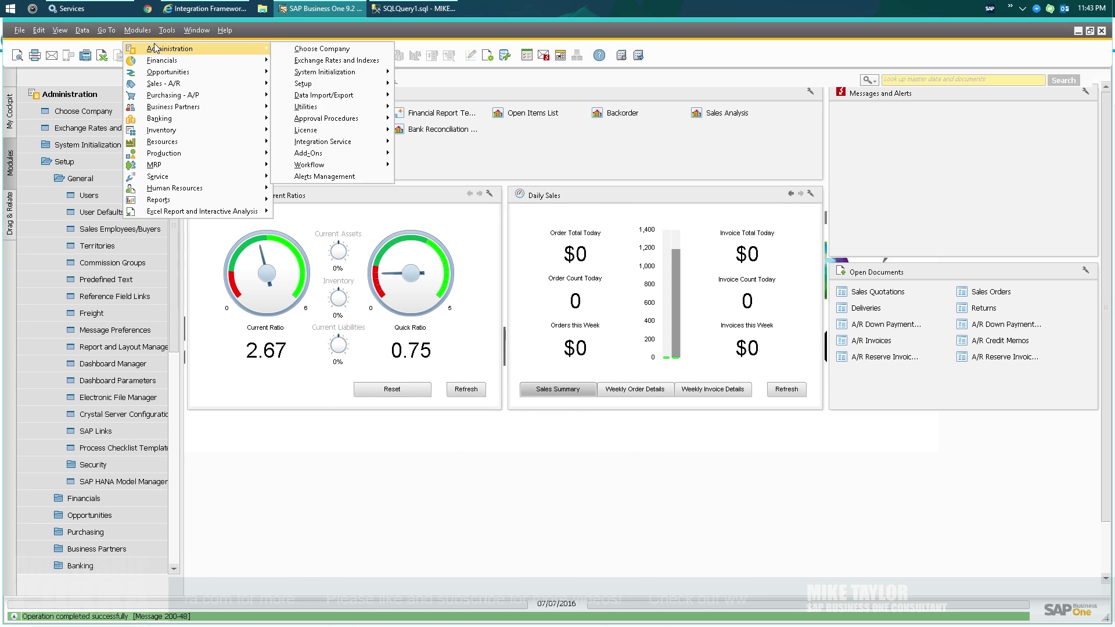
mouse_move(368, 152)
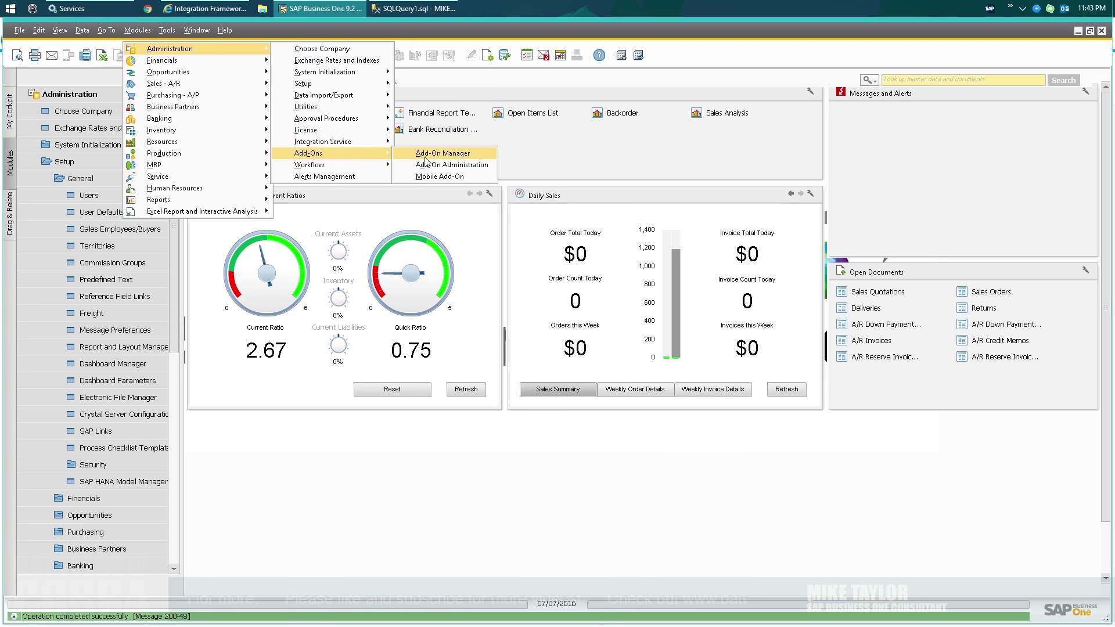
click(427, 155)
click(385, 473)
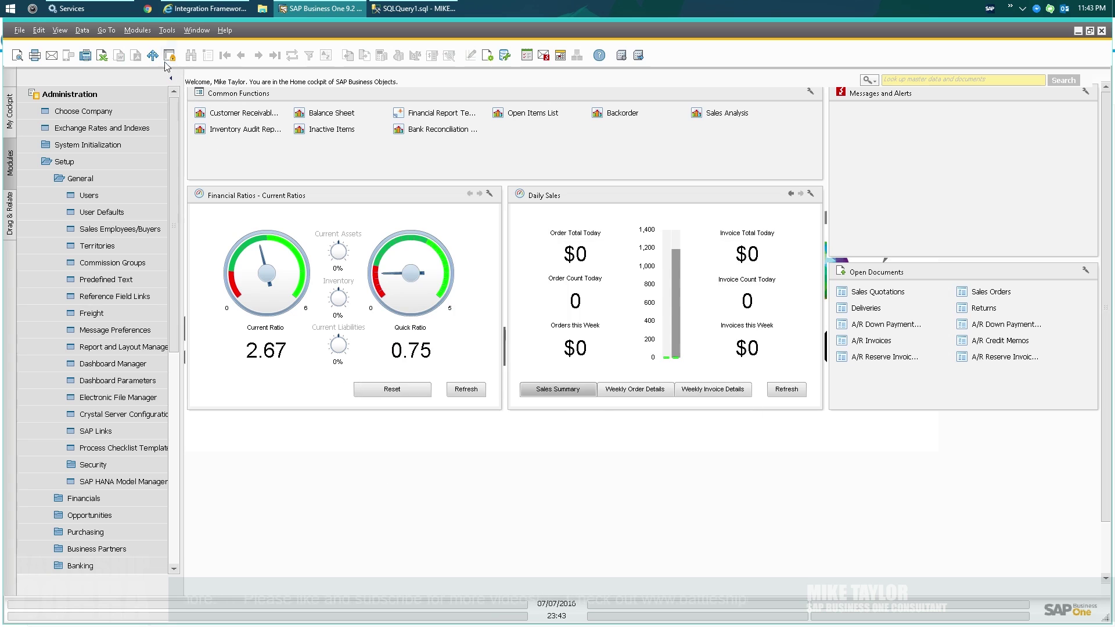
click(138, 31)
mouse_move(154, 48)
mouse_move(349, 156)
click(428, 132)
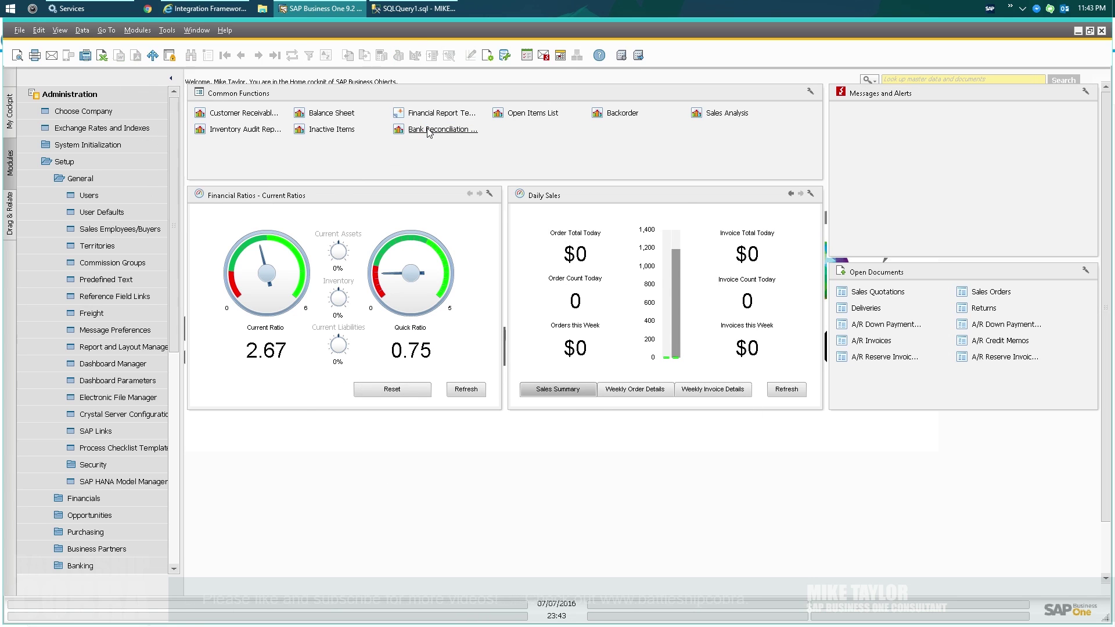
scroll(344, 311, down, 4)
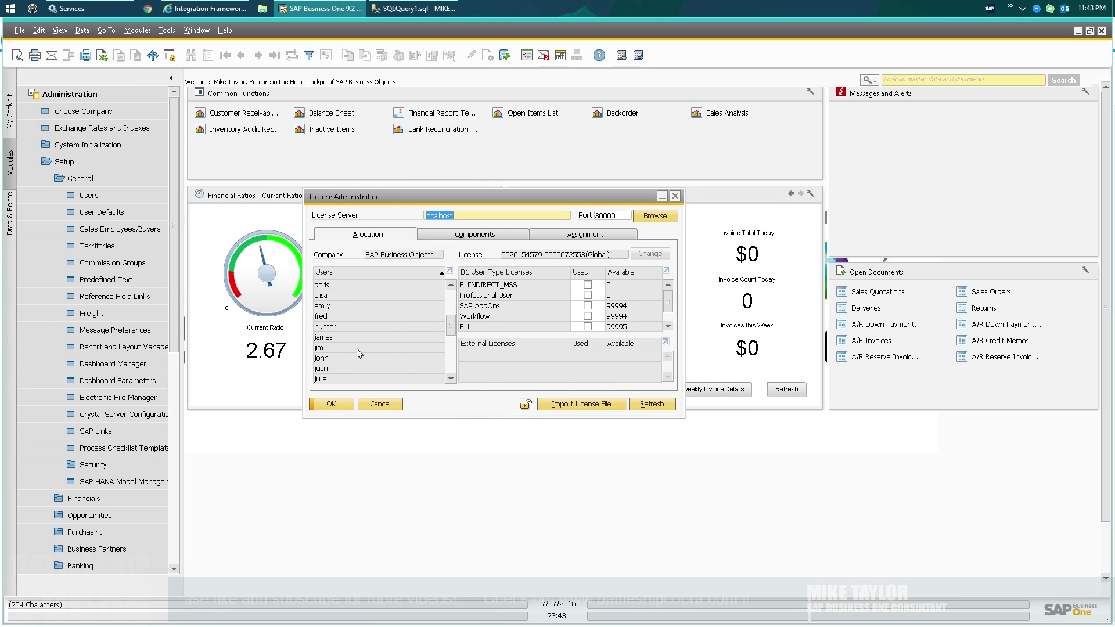
scroll(349, 349, down, 2)
click(343, 365)
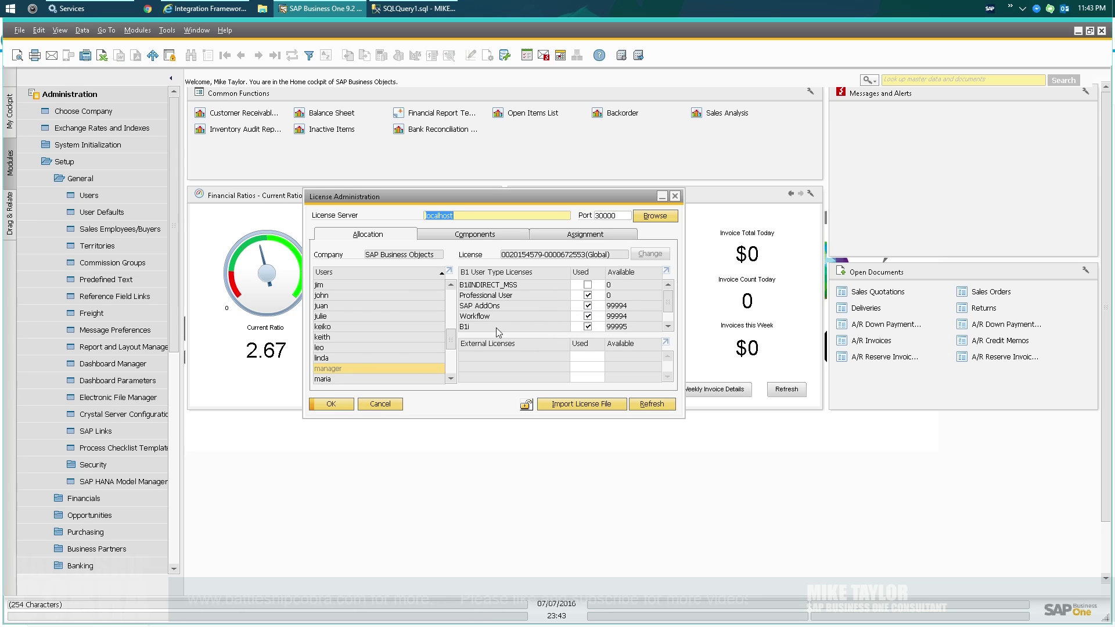
click(380, 404)
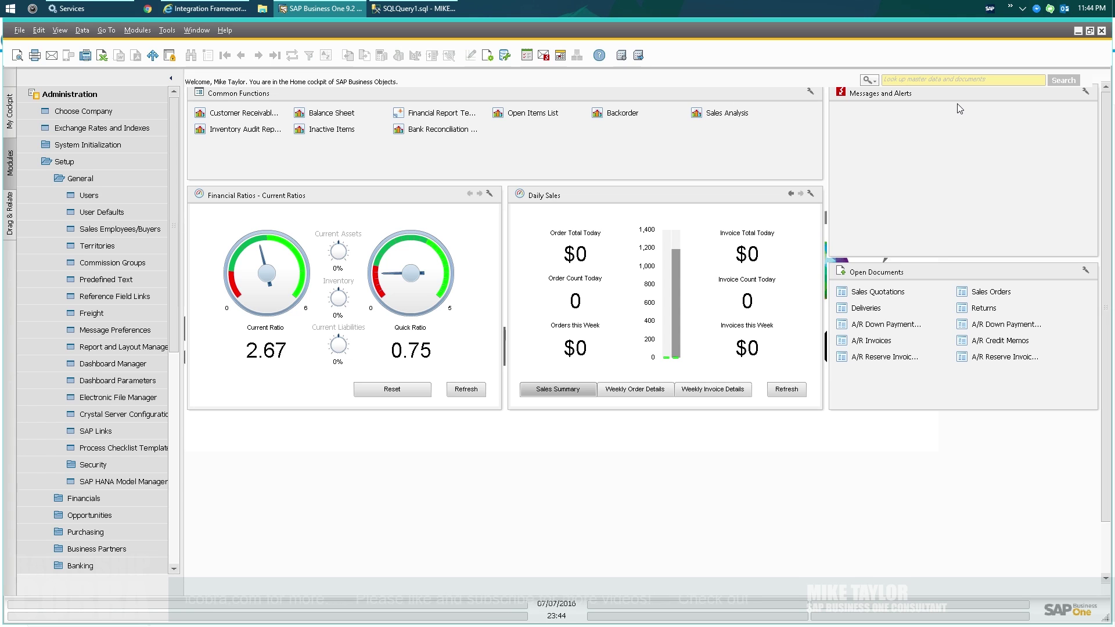
Minimize SAP Business One and the Integration Framework browser window to reveal the desktop
click(1078, 35)
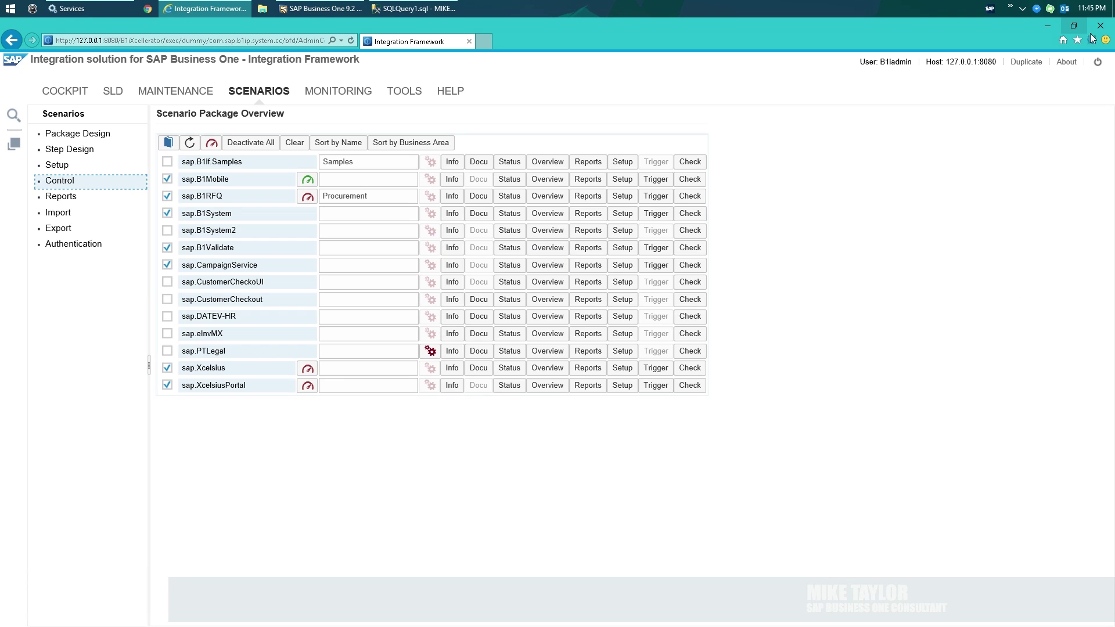
click(1042, 26)
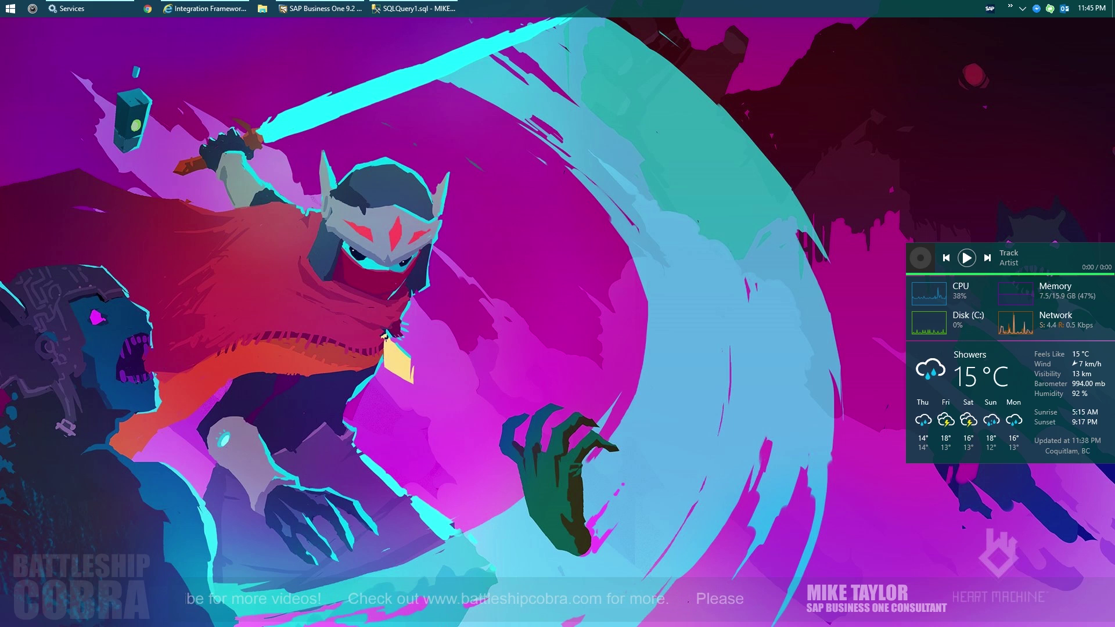
Copy the Auto SSL folder onto the desktop and open it
drag(500, 109, 363, 225)
click(374, 232)
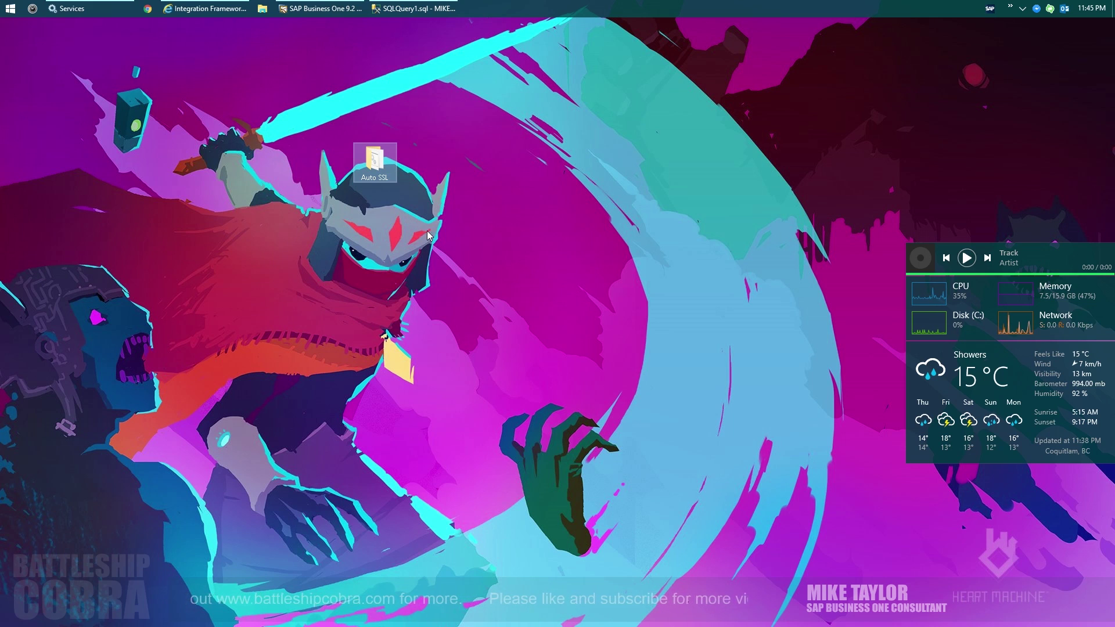
double_click(372, 160)
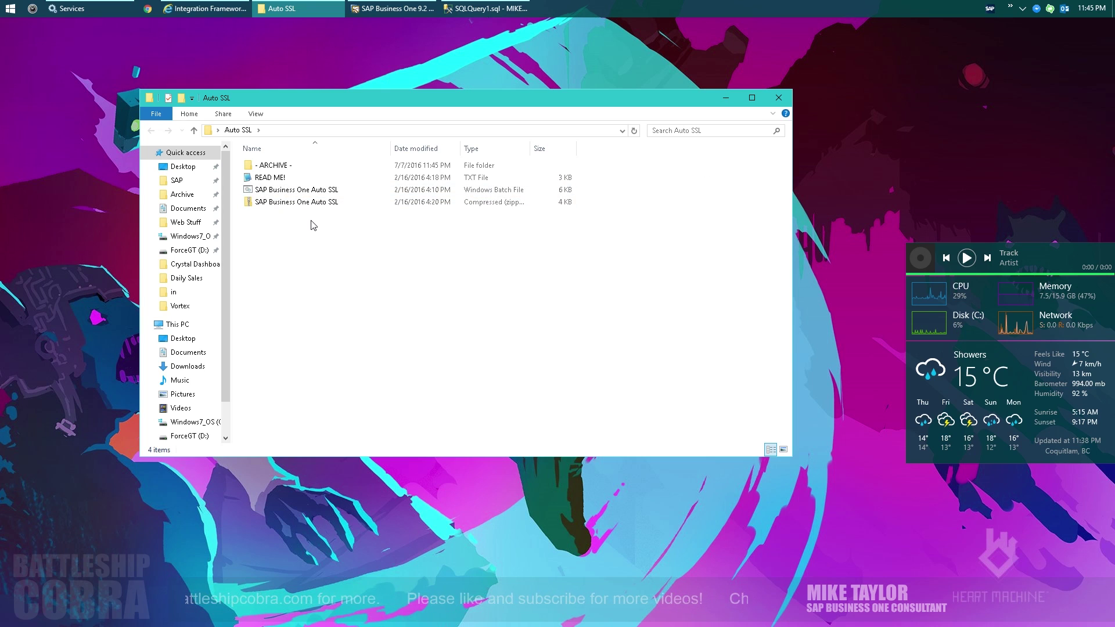
Run the SAP Business One Auto SSL batch file as administrator
click(317, 192)
right_click(317, 193)
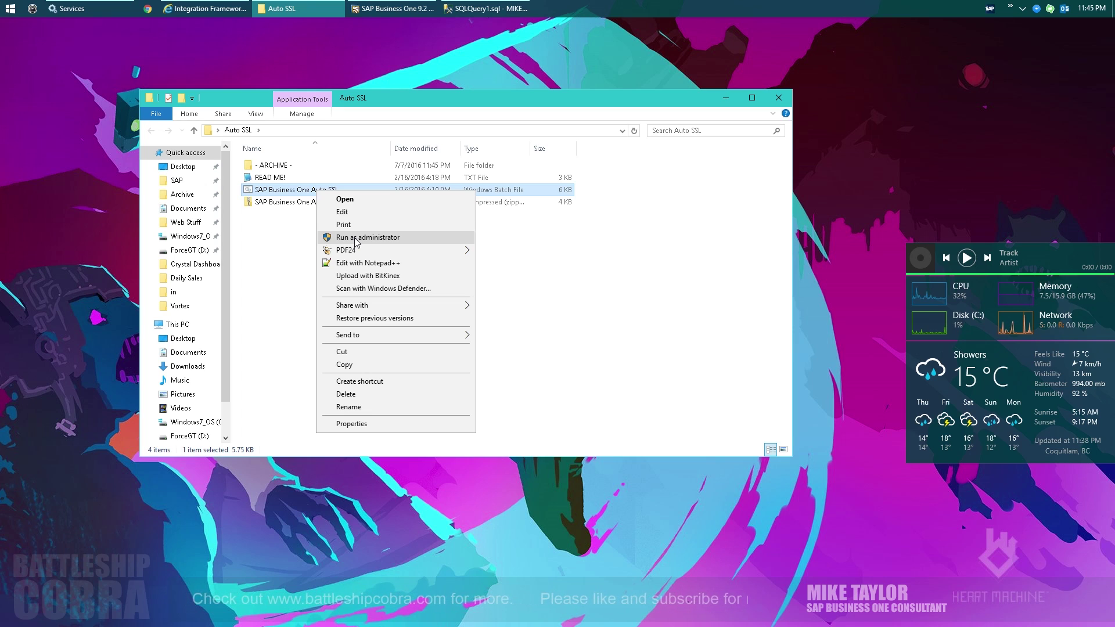
click(306, 238)
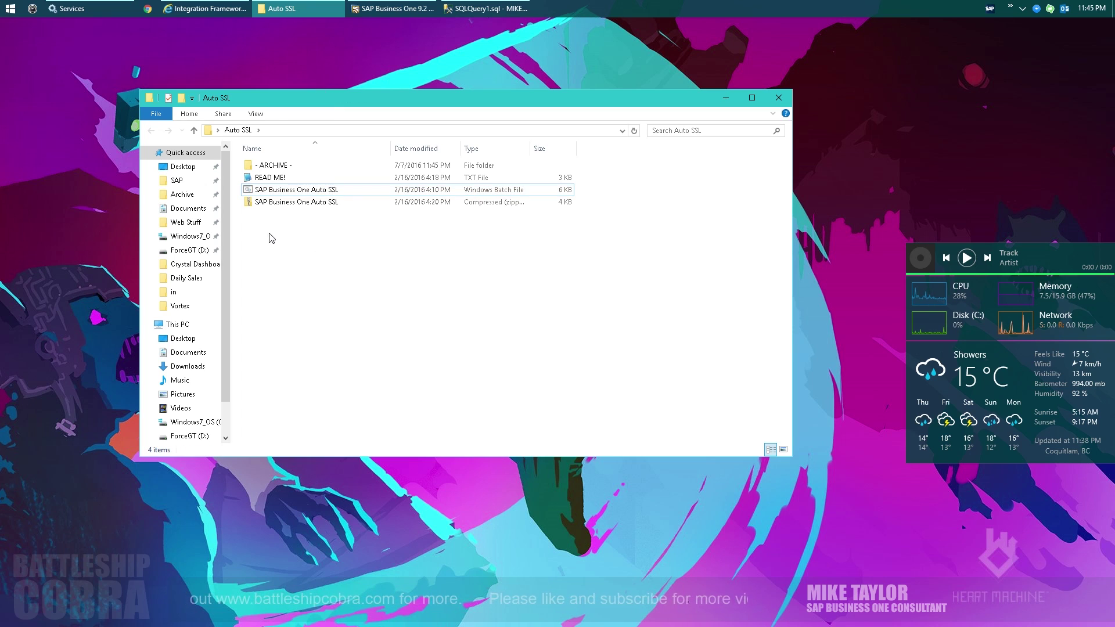
click(322, 192)
right_click(322, 192)
click(359, 239)
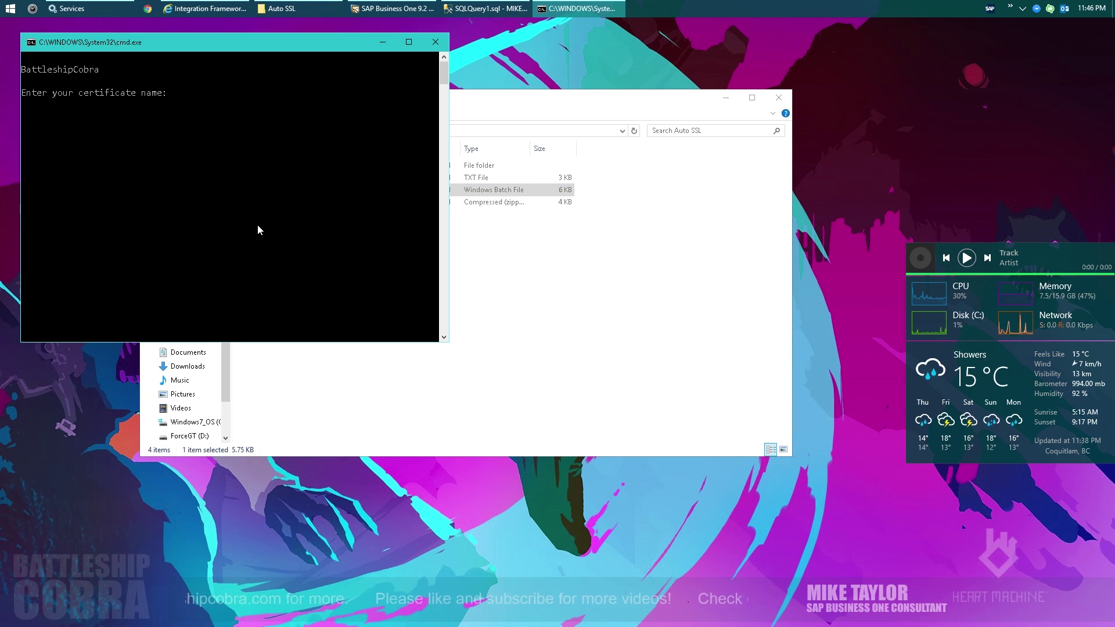
Enter the certificate name and the domain mobile.battleshipcobra.com at the script's prompts
text(Mike)
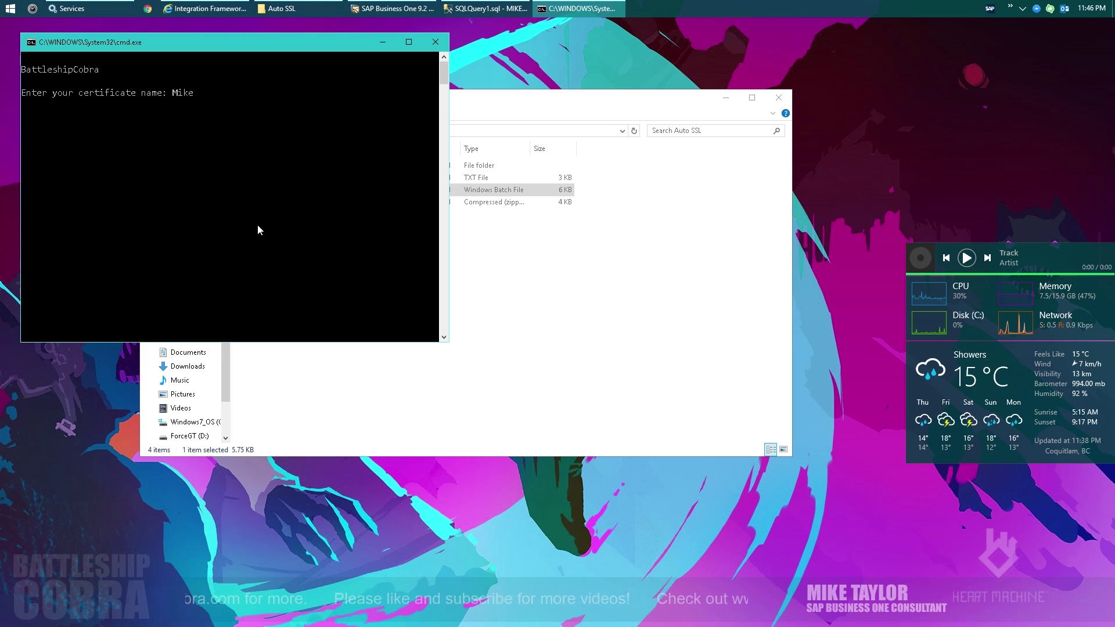
key(Return)
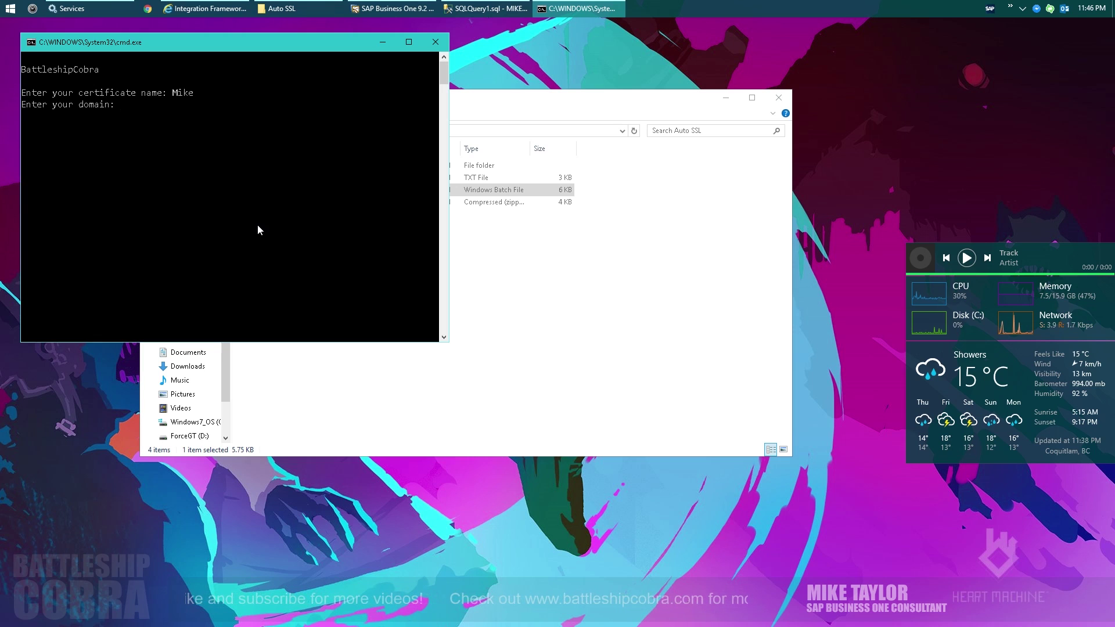
text(mobile.)
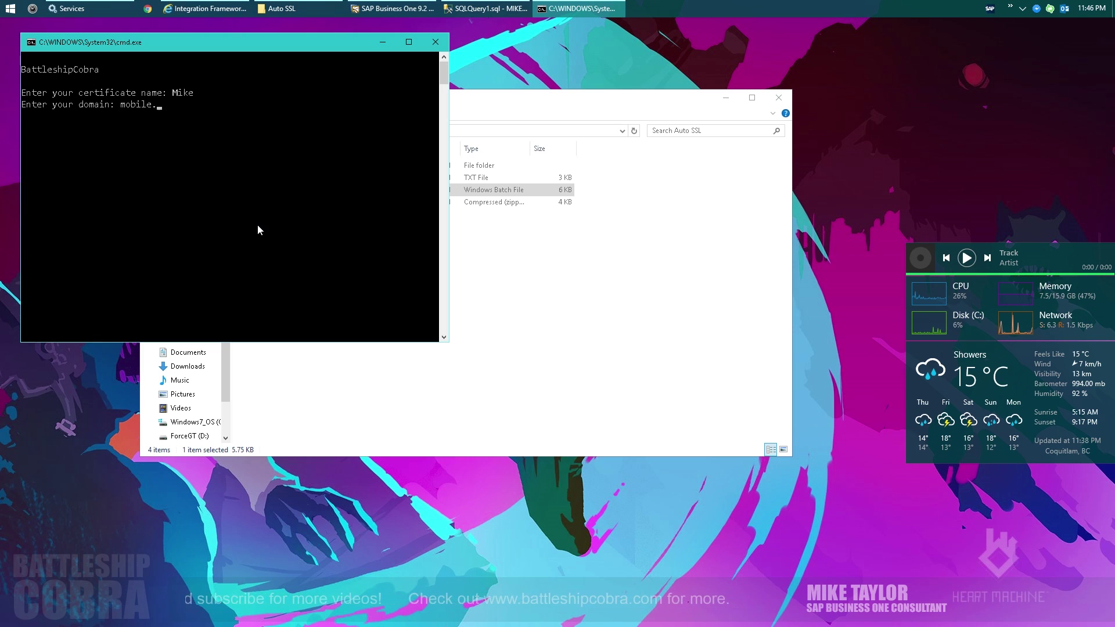
text(battleshipco)
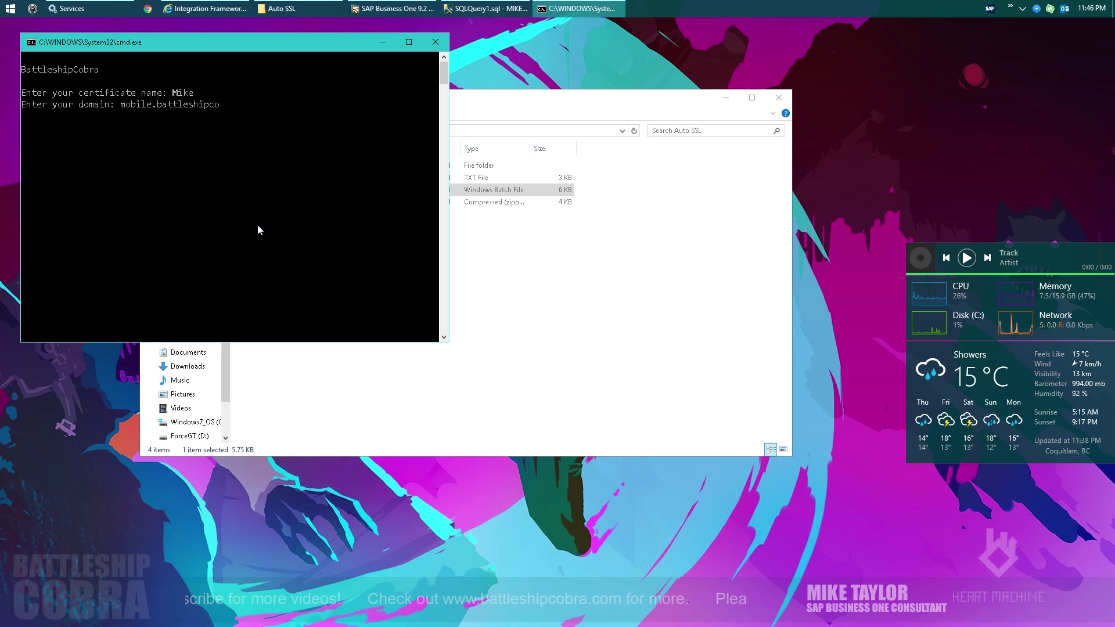
text(bra.com)
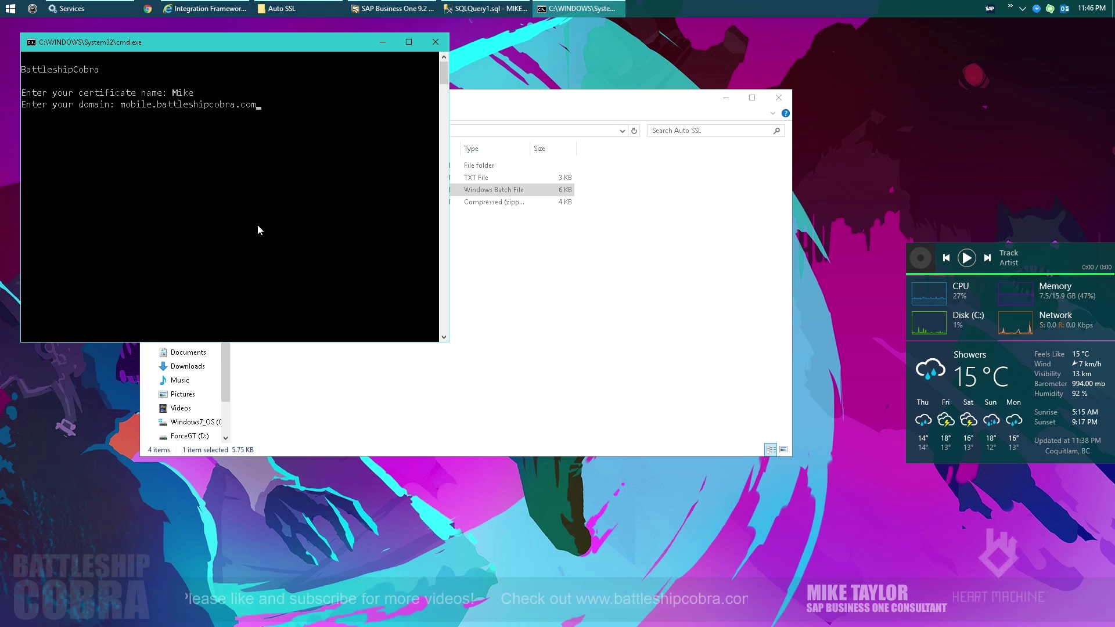
key(Return)
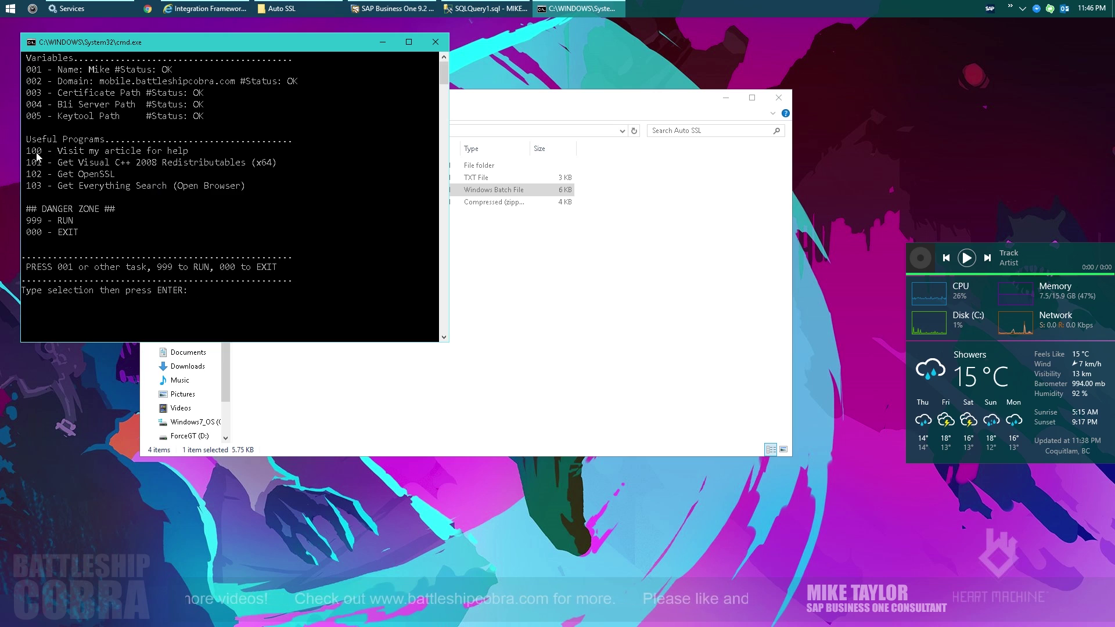
Choose menu option 100 to open the B1i SSL Integration Installation (Details) help article
text(100)
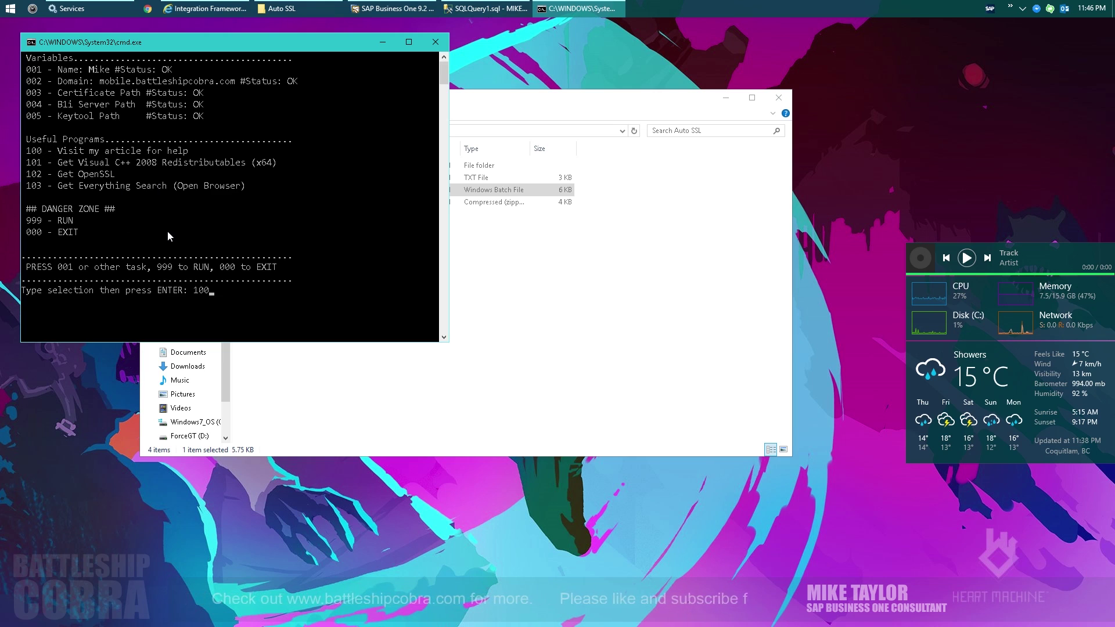
key(Return)
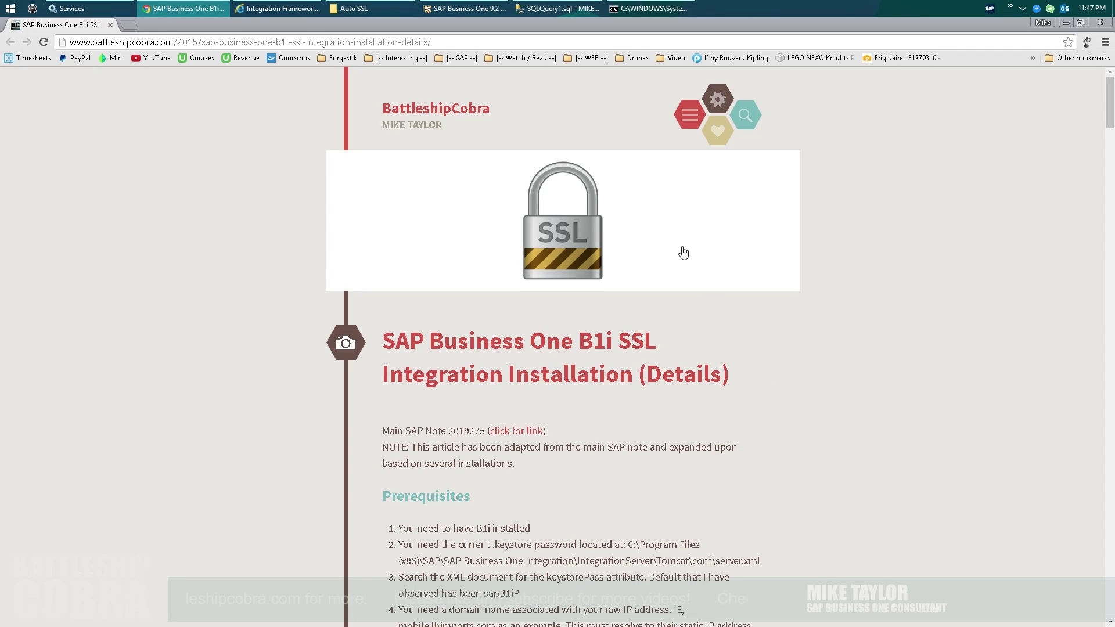
Shrink the browser, scroll through the B1i SSL article, then close it and refocus the command menu
drag(423, 24, 656, 94)
scroll(647, 323, down, 20)
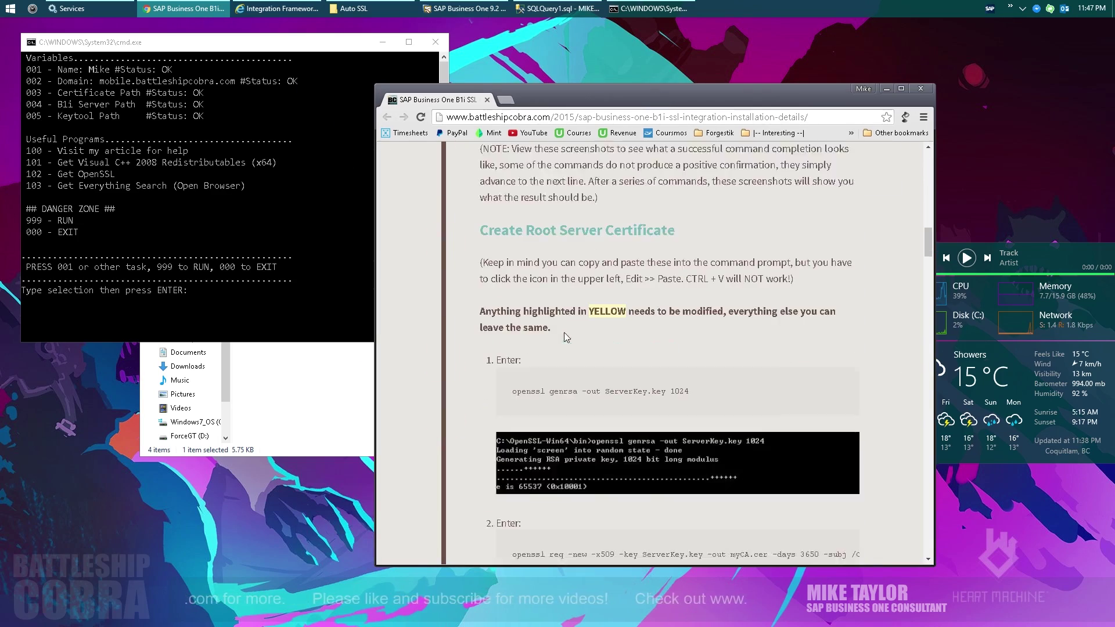
scroll(568, 321, up, 20)
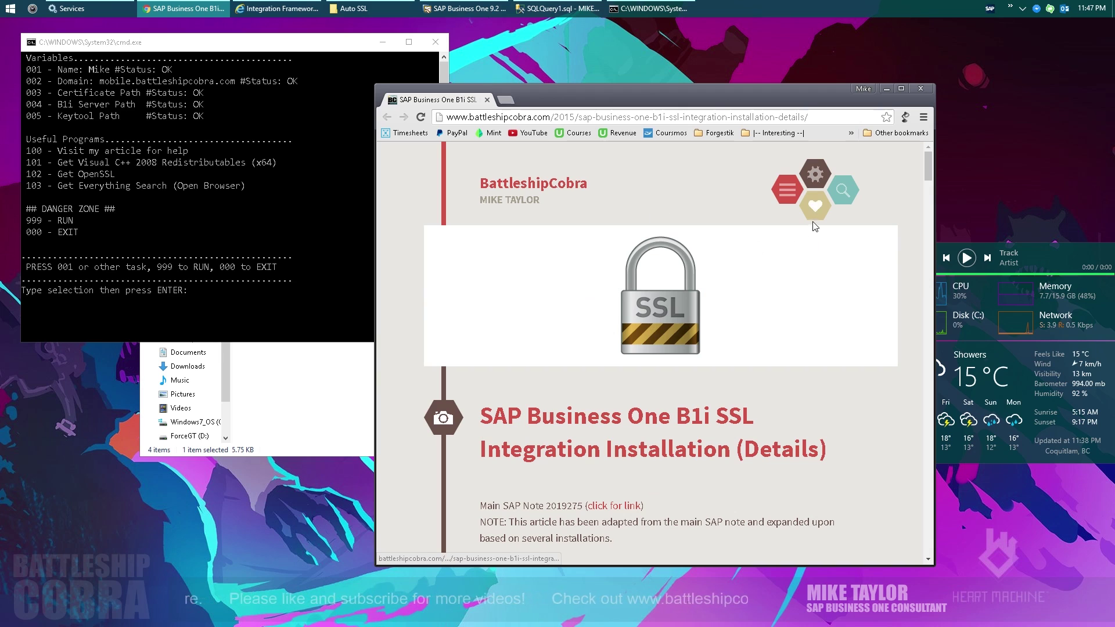
click(927, 90)
click(155, 220)
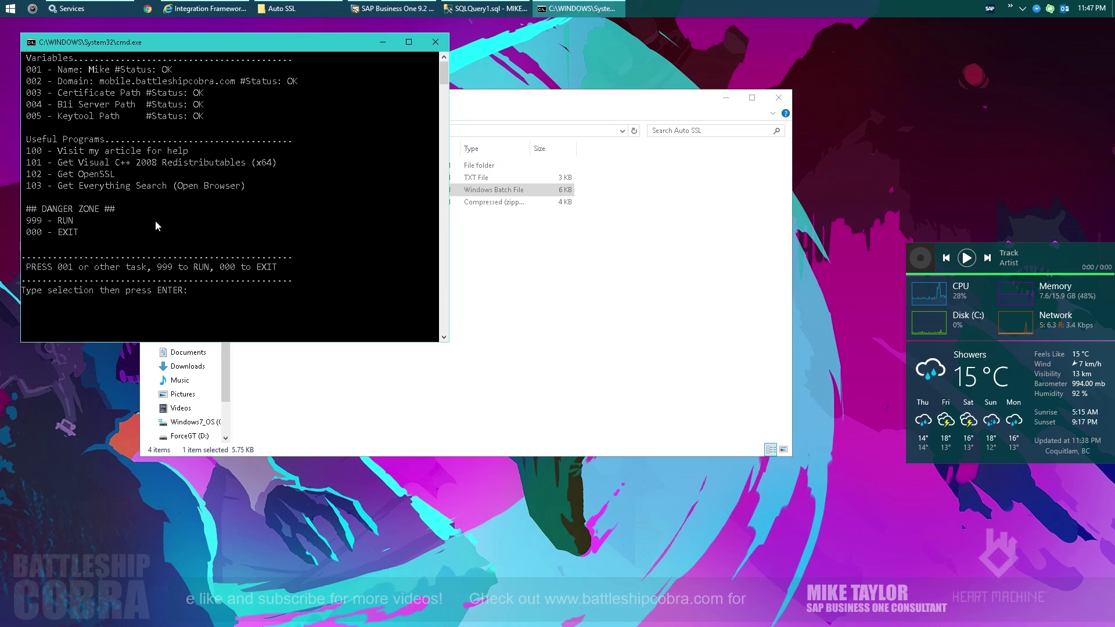
Enter and erase trial selections 102 and 101, then switch to the Auto SSL Explorer window
text(102)
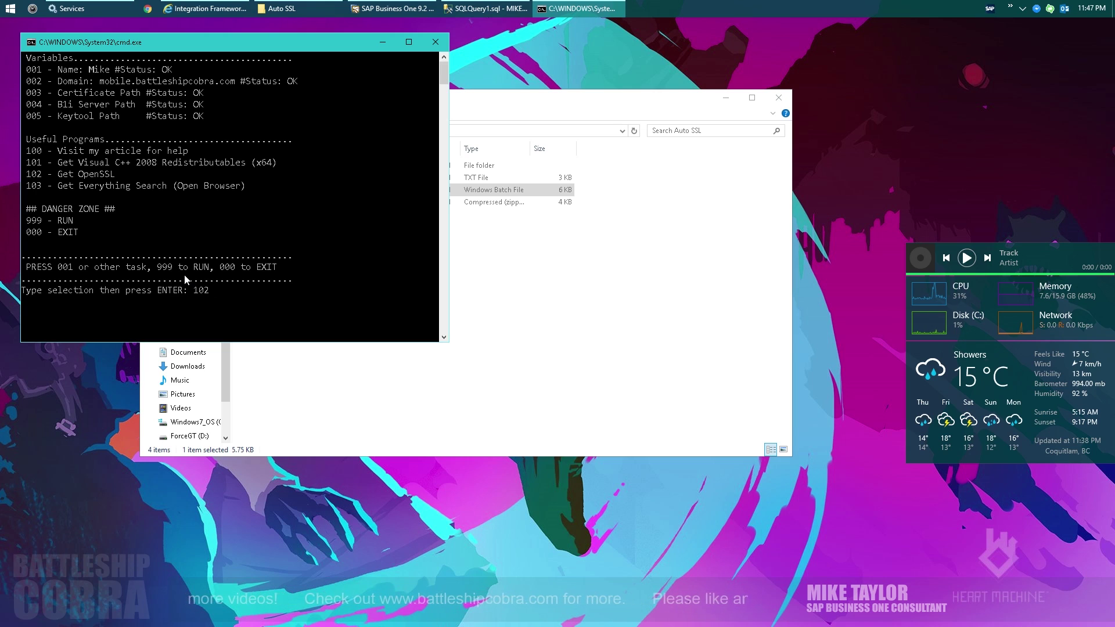
key(BackSpace)
key(BackSpace)
key(BackSpace)
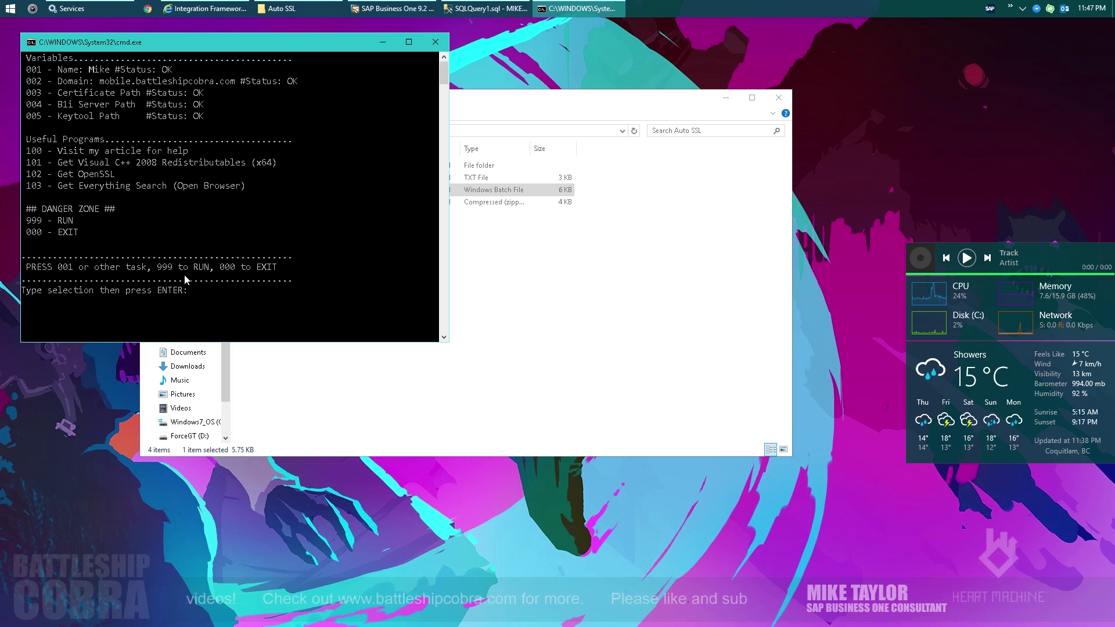
text(101)
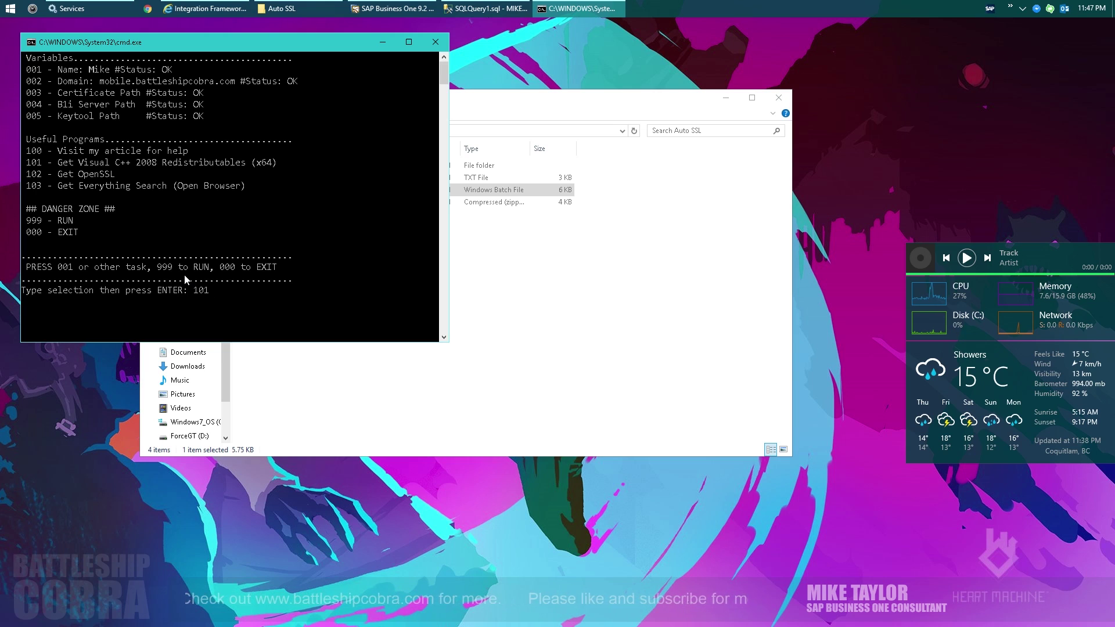
key(BackSpace)
key(BackSpace)
key(BackSpace)
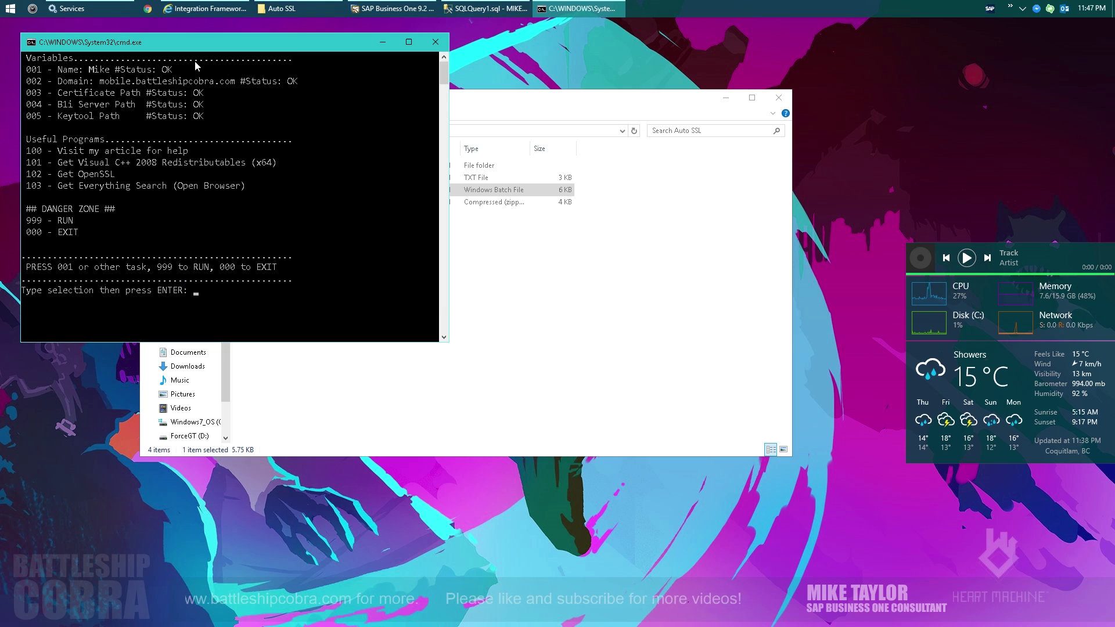
key(alt+Tab)
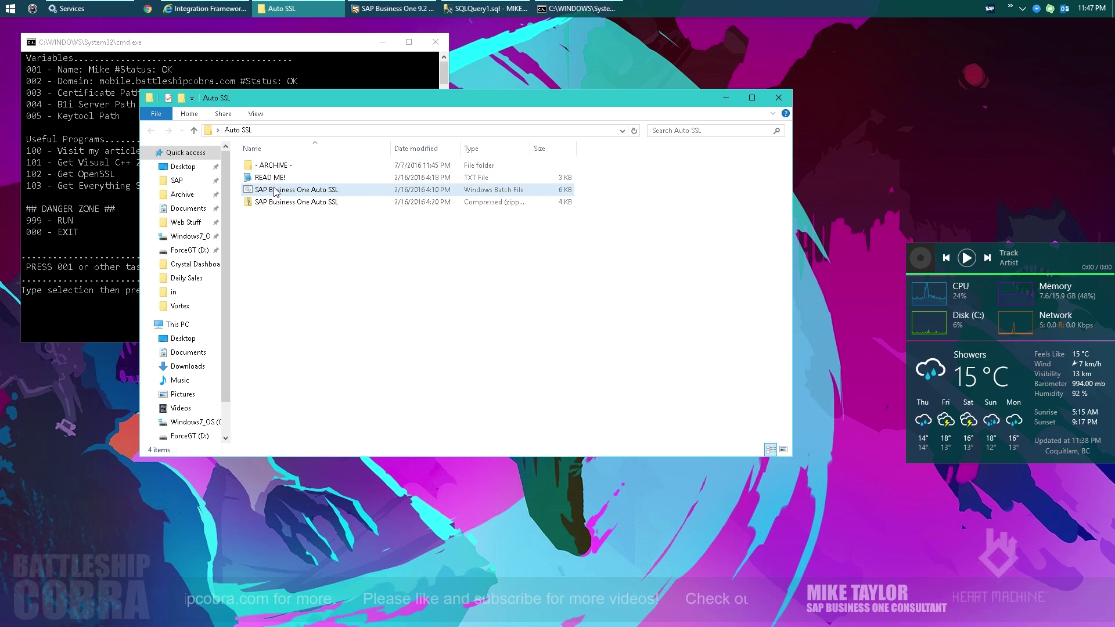
Inspect the Auto SSL batch file's context menu, dismiss it on READ ME!, and return to the command window
right_click(276, 193)
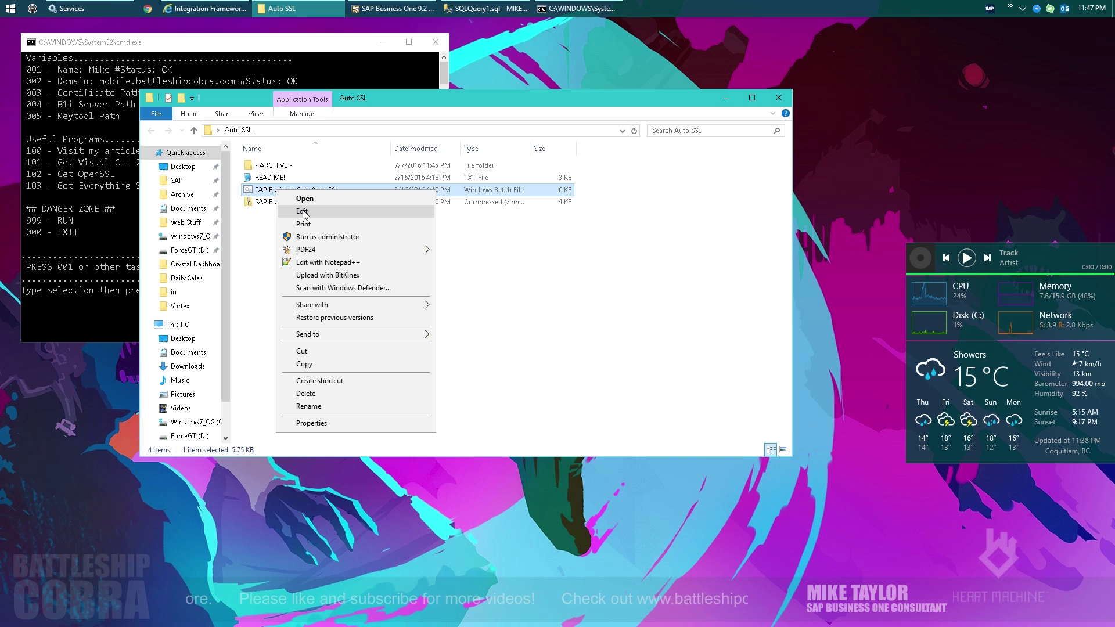
click(267, 178)
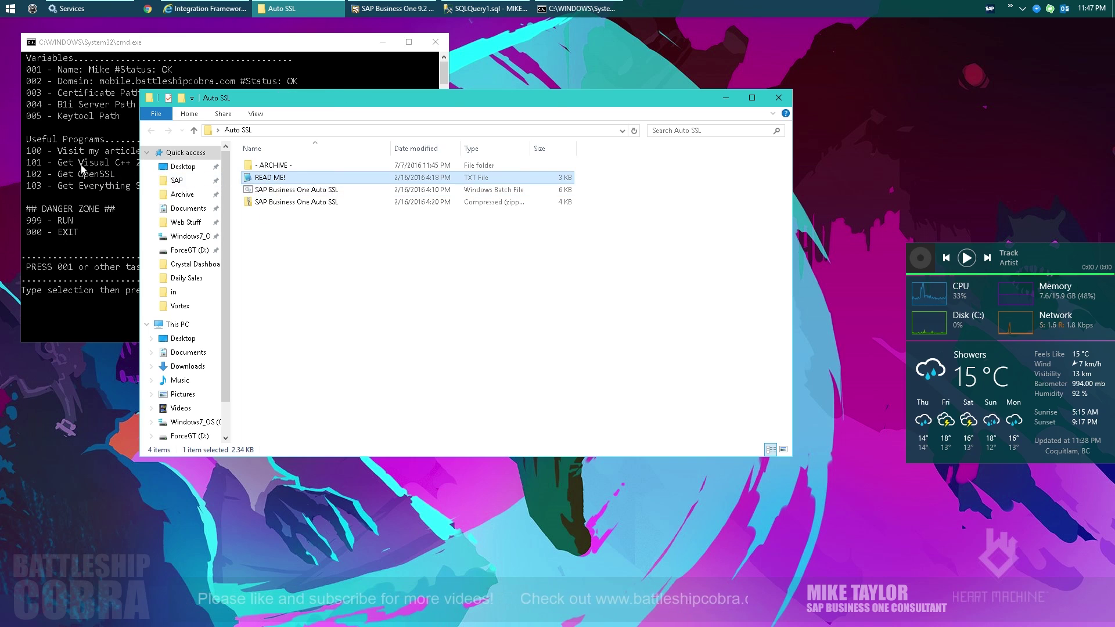
click(81, 168)
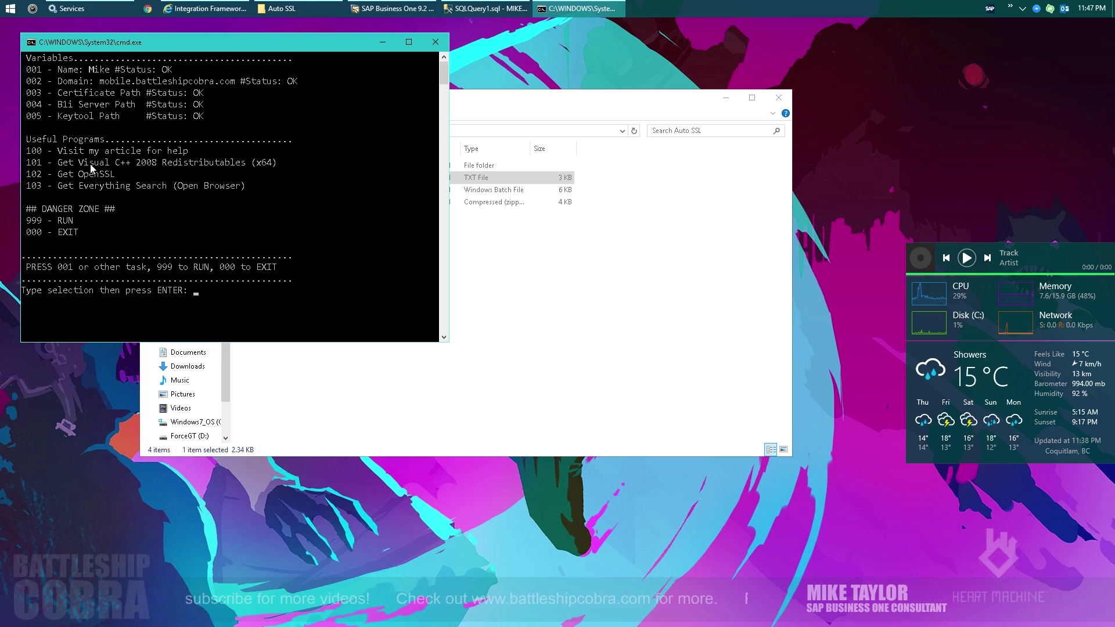
Run Auto SSL option 999 to generate the root server certificate with its export password
text(999)
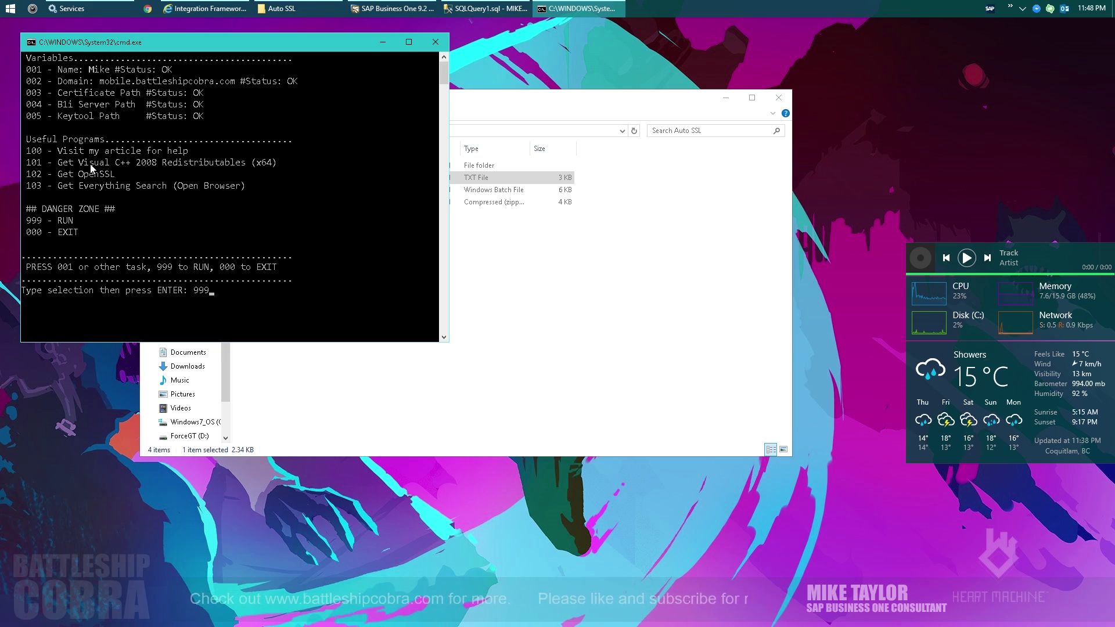
key(Return)
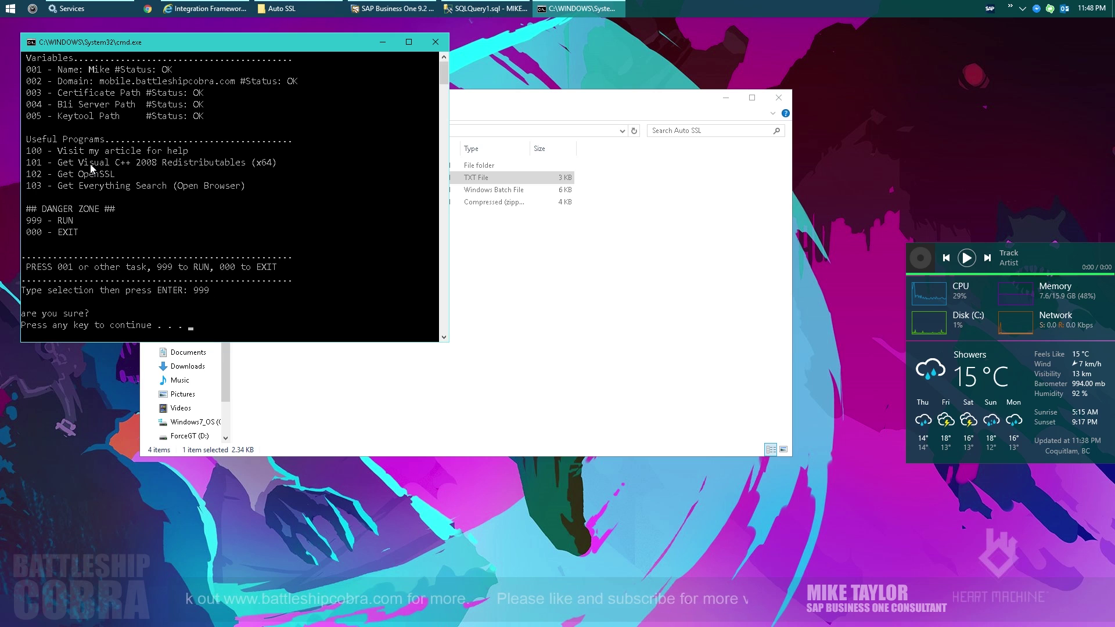
key(Return)
key(Return)
key(Return)
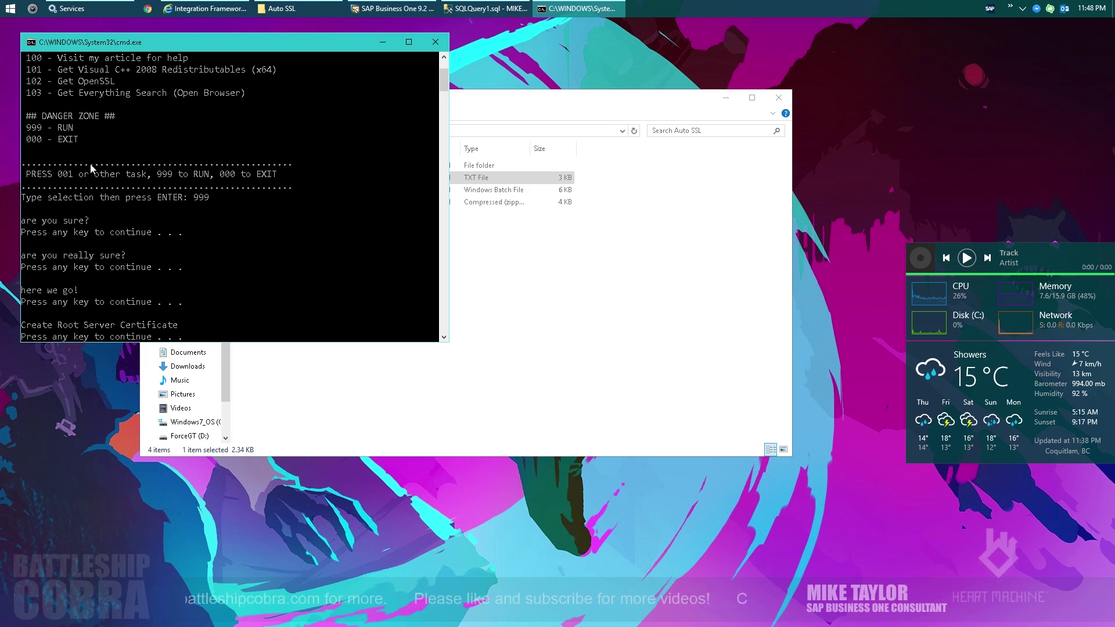
key(Return)
key(Return)
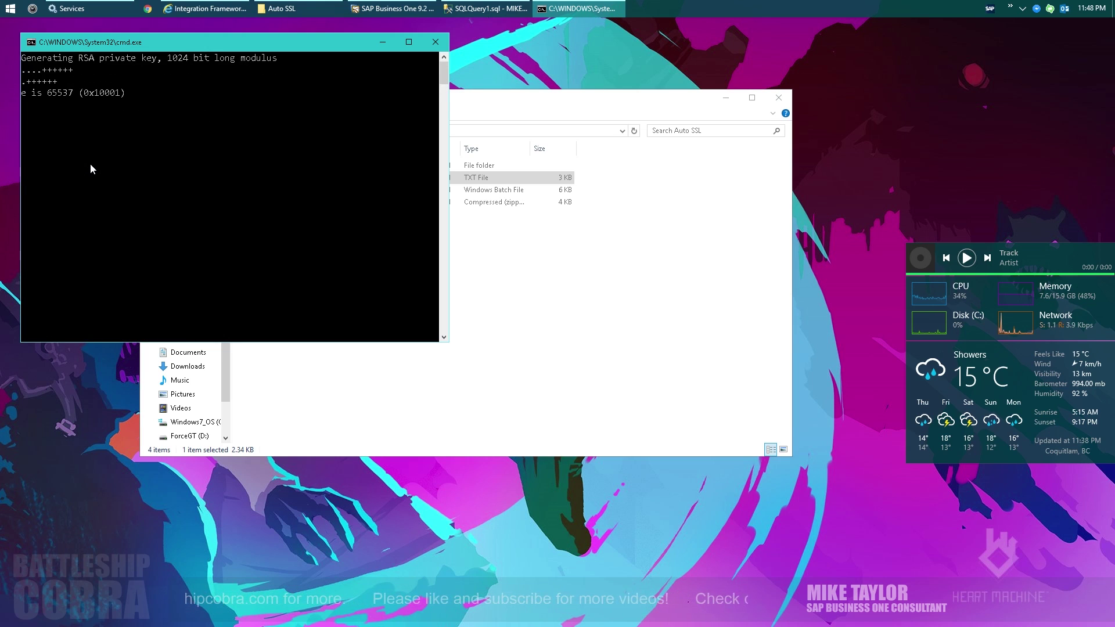
key(Return)
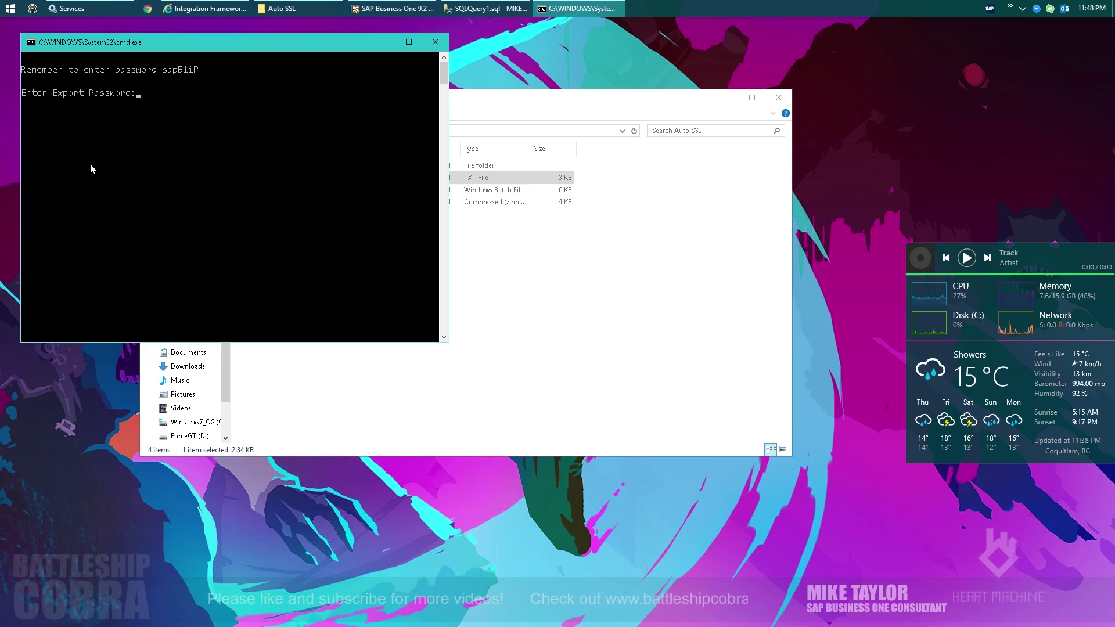
key(Return)
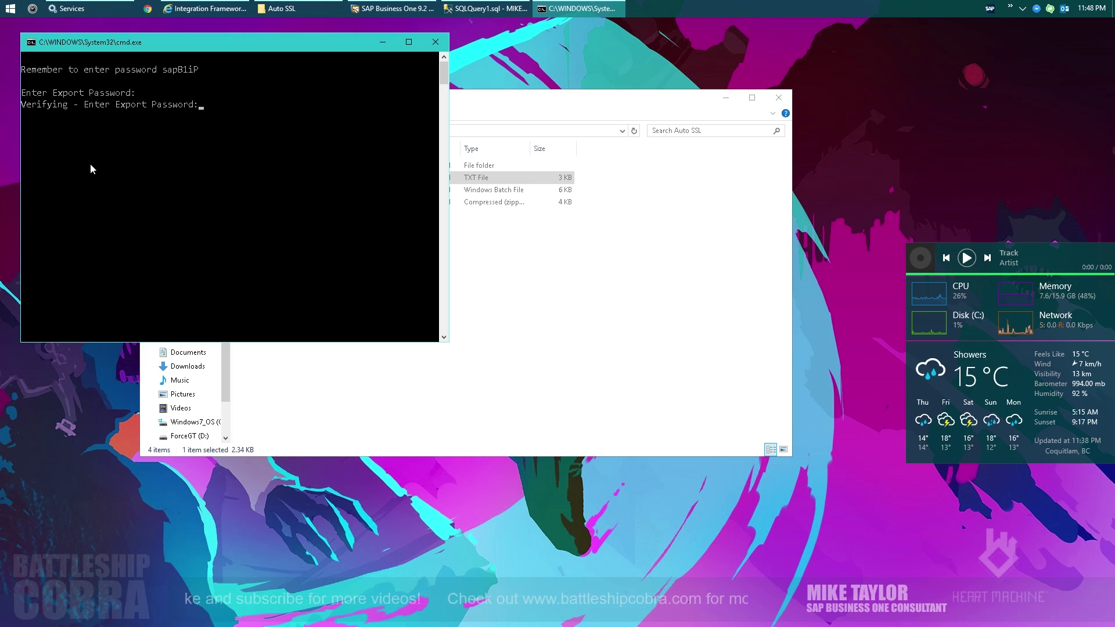
key(Return)
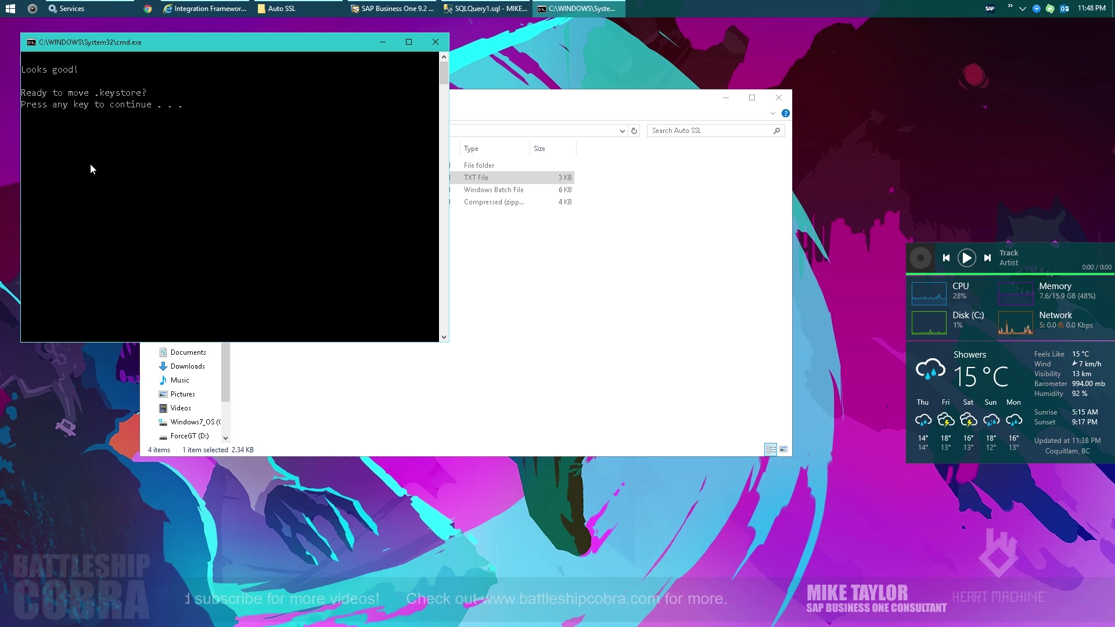
Import the certificate into the .keystore and stop the SAP Business One services
key(Return)
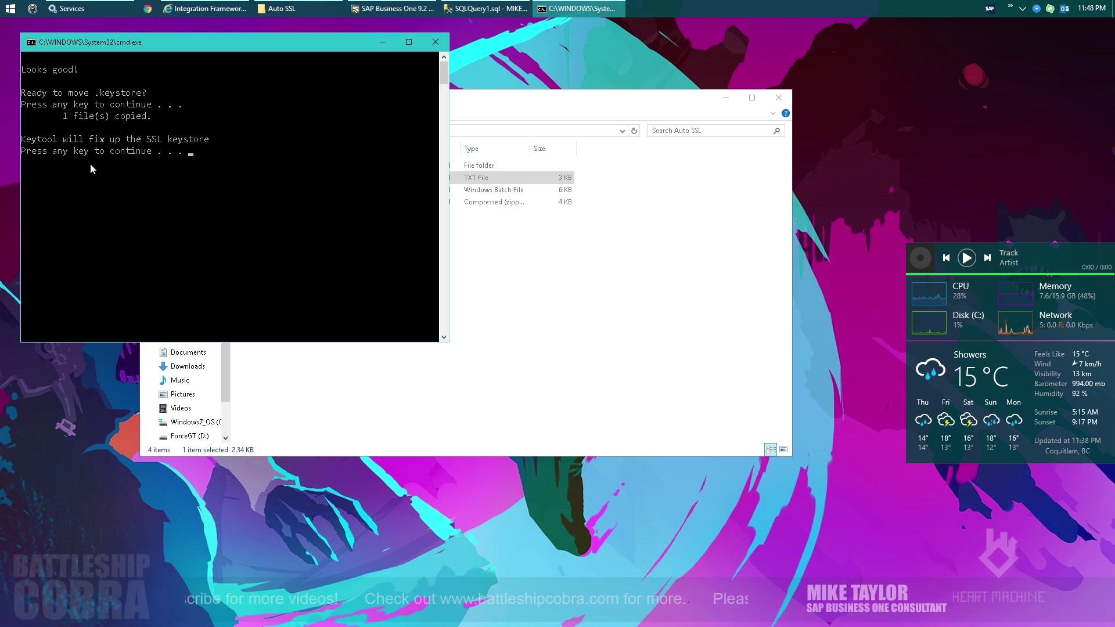
key(Return)
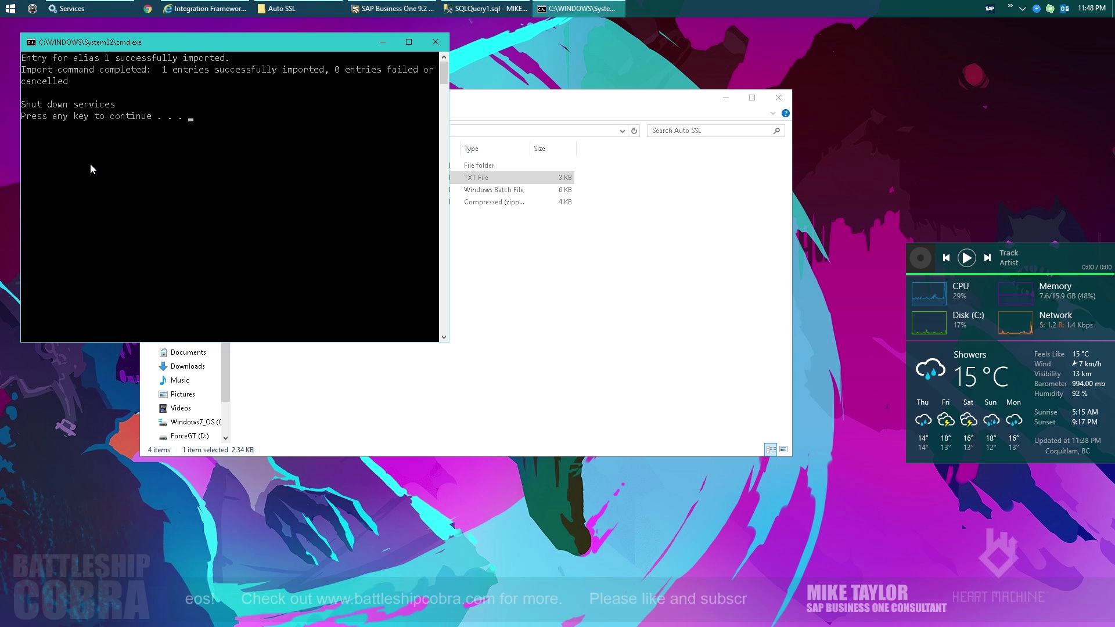
key(Return)
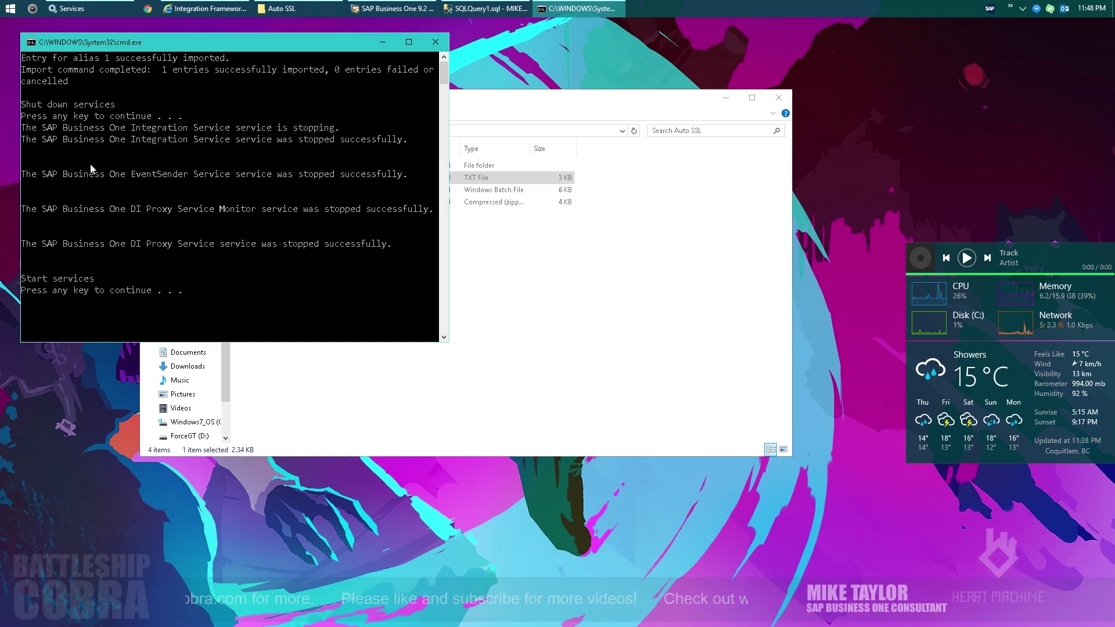
key(Return)
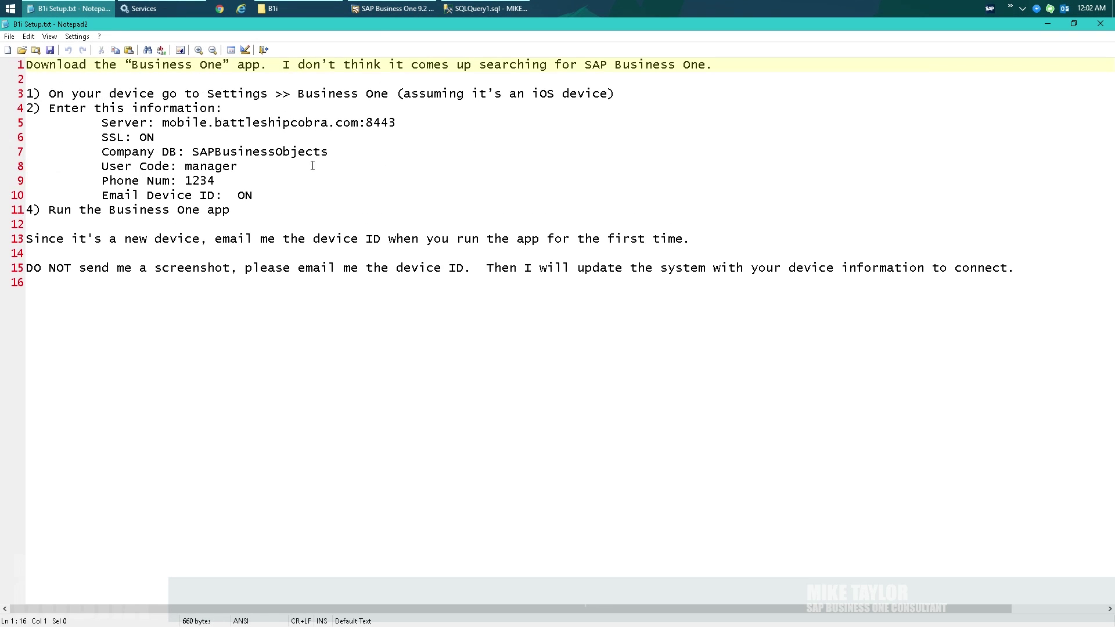
Restore the B1i Setup.txt notes window to a smaller size
double_click(376, 22)
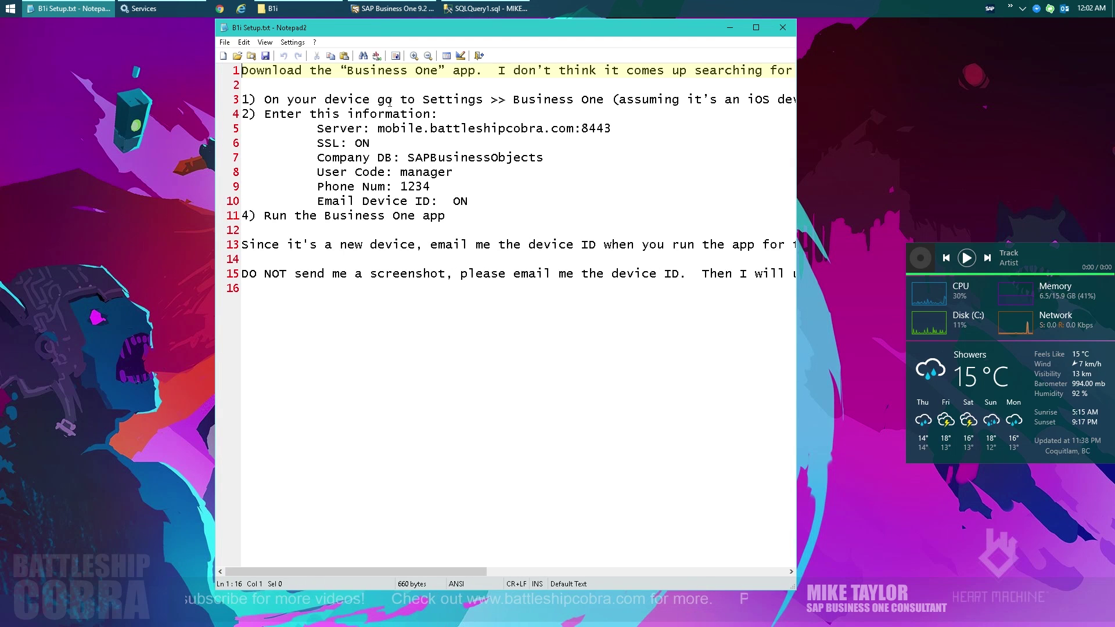
Turn on word wrap in Notepad2 and highlight the app name Business One
click(265, 41)
click(290, 116)
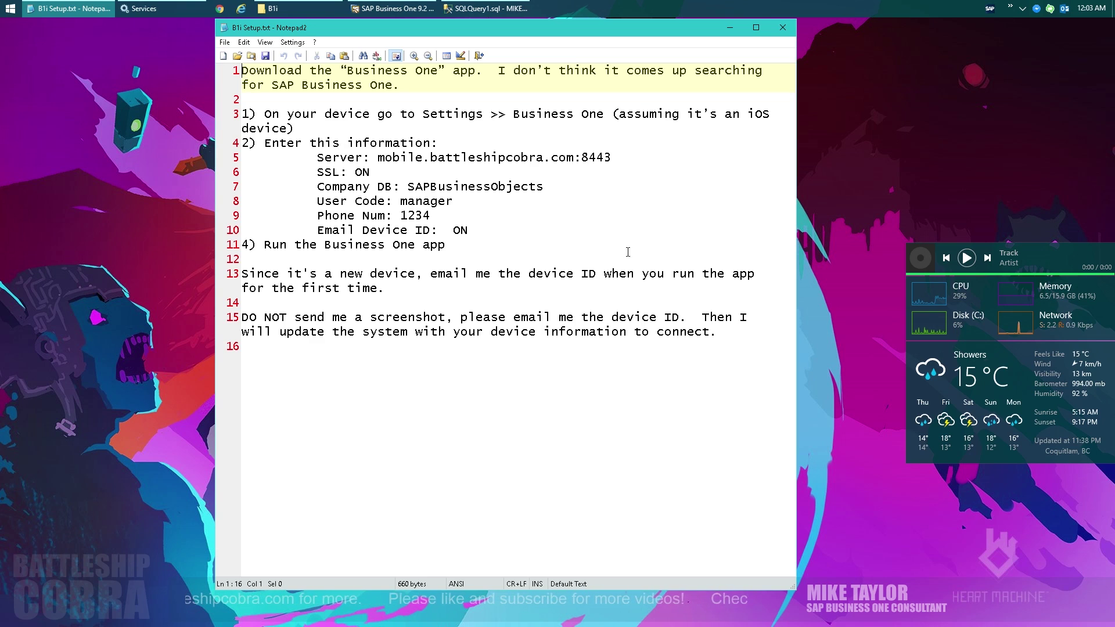
drag(347, 70, 447, 70)
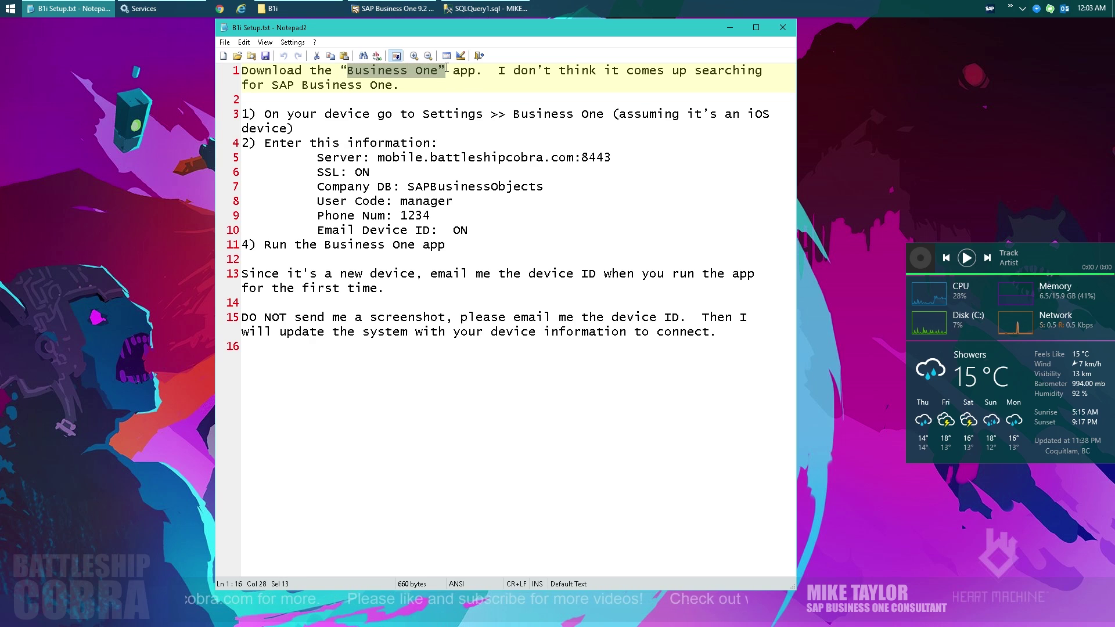
click(439, 70)
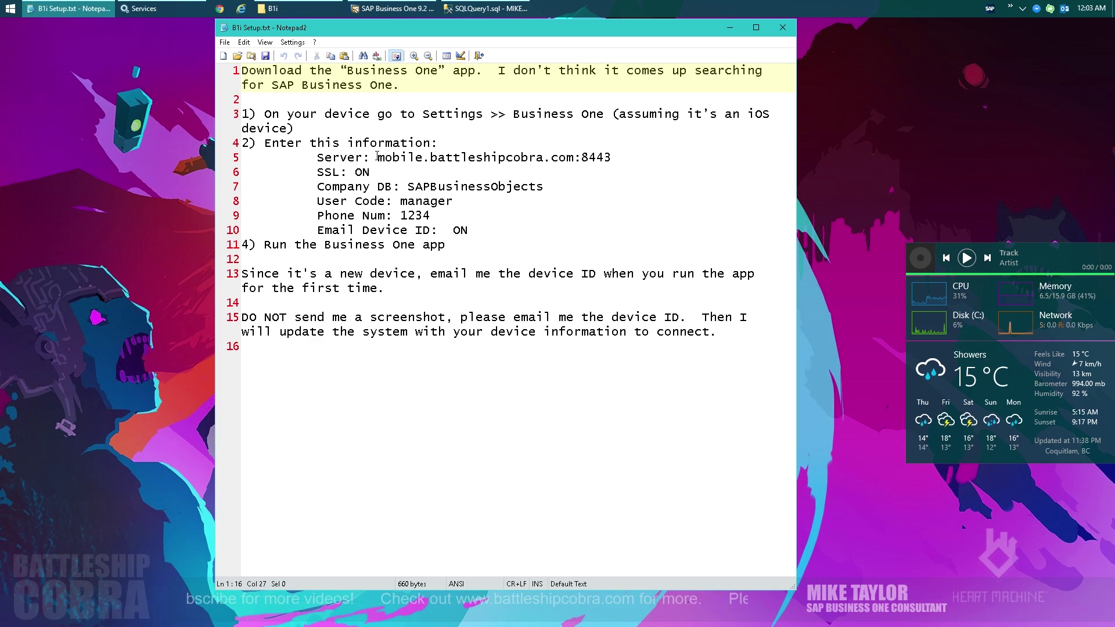
Highlight port 8443, SSL ON and user code manager, then switch to SAP Business One
double_click(593, 160)
drag(347, 171, 545, 186)
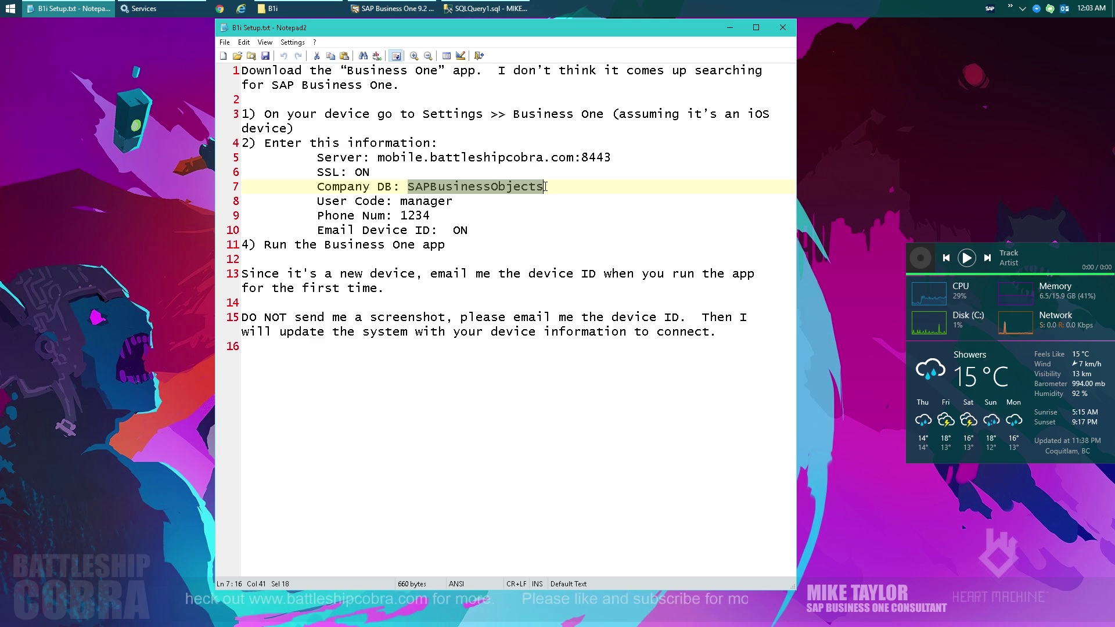
click(453, 186)
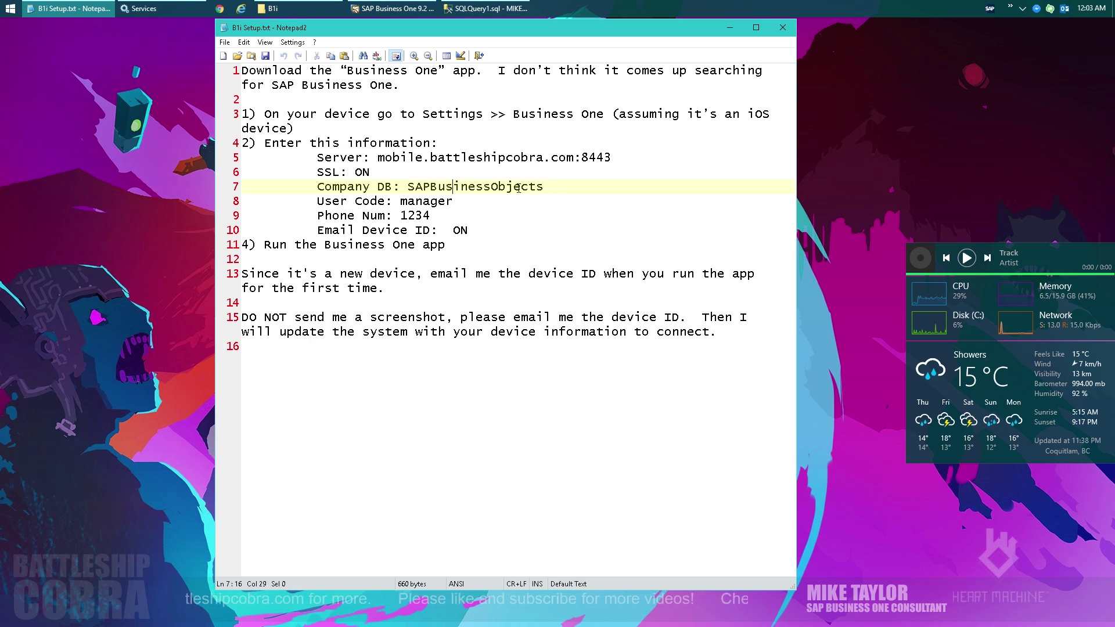
drag(400, 201, 445, 201)
key(alt+Tab)
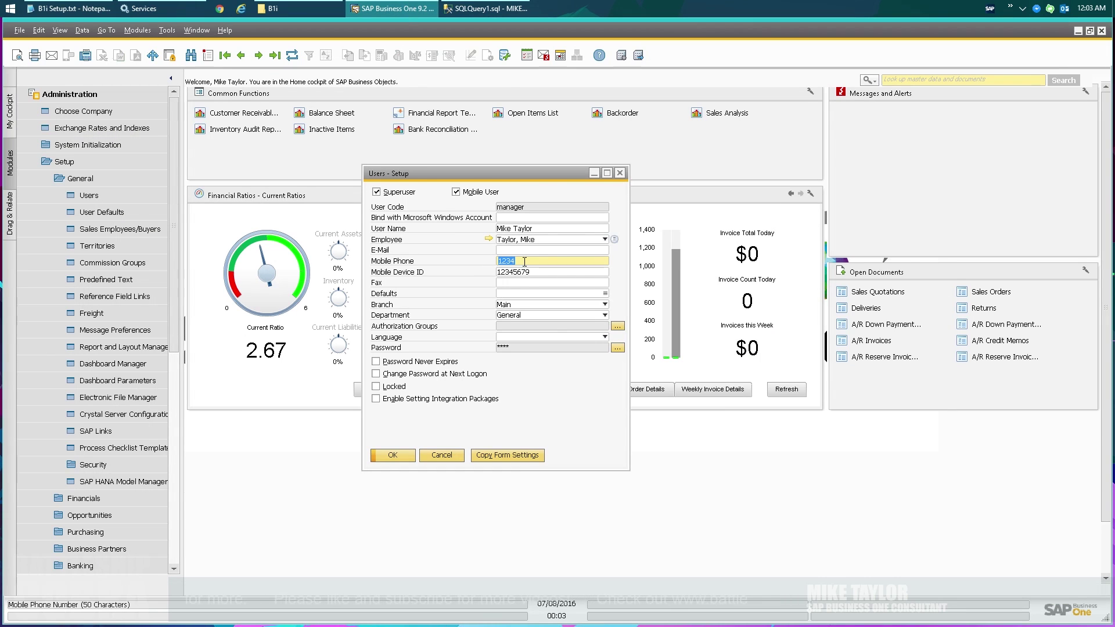
click(65, 6)
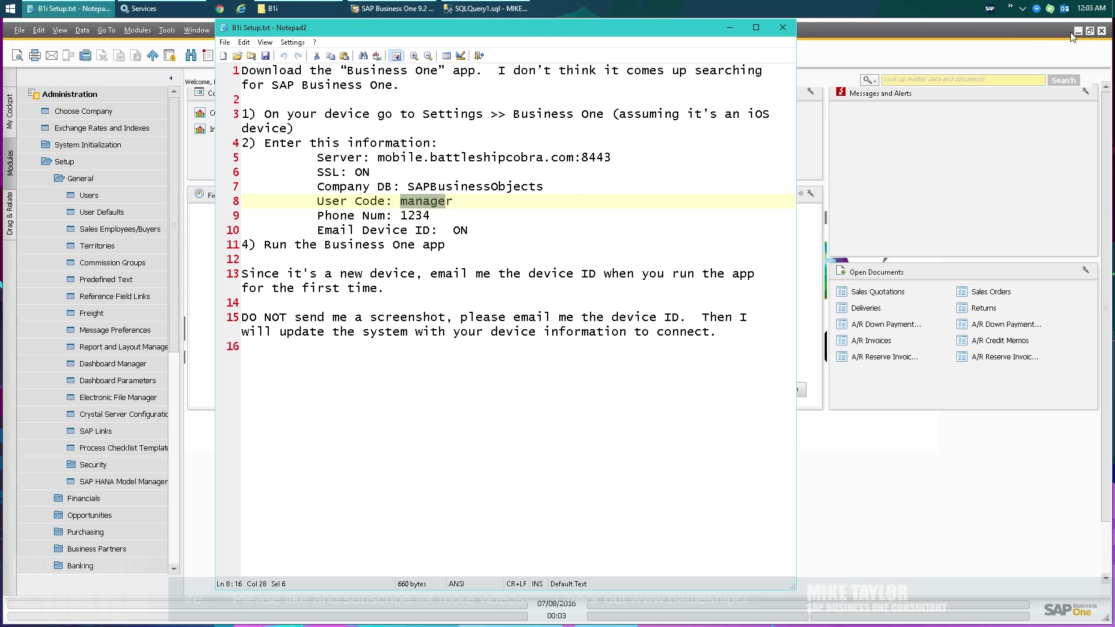
click(1078, 30)
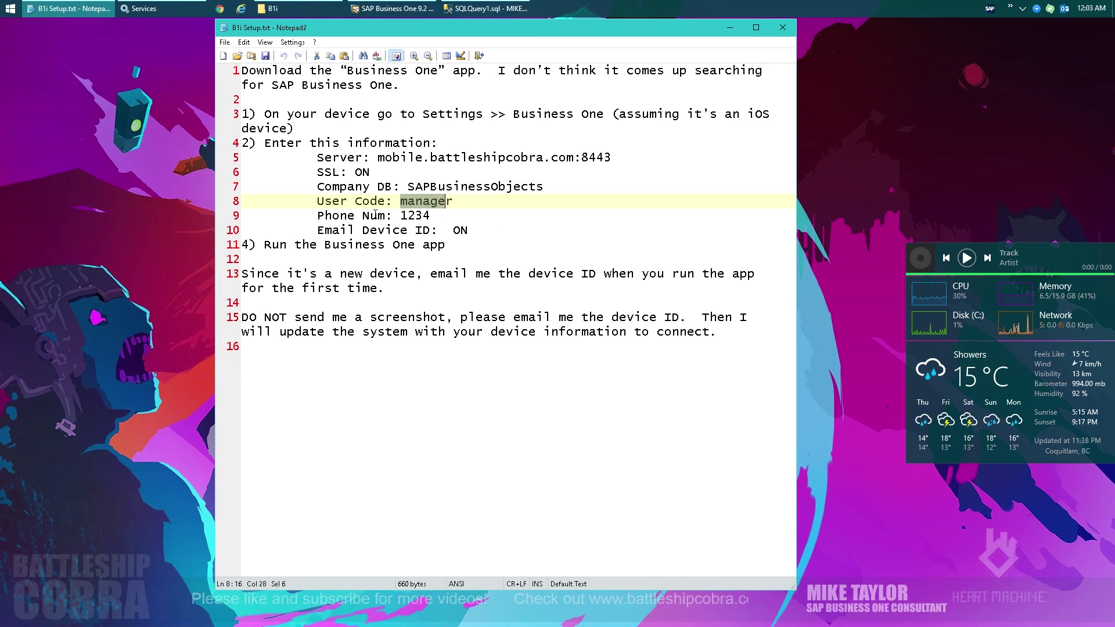
double_click(415, 215)
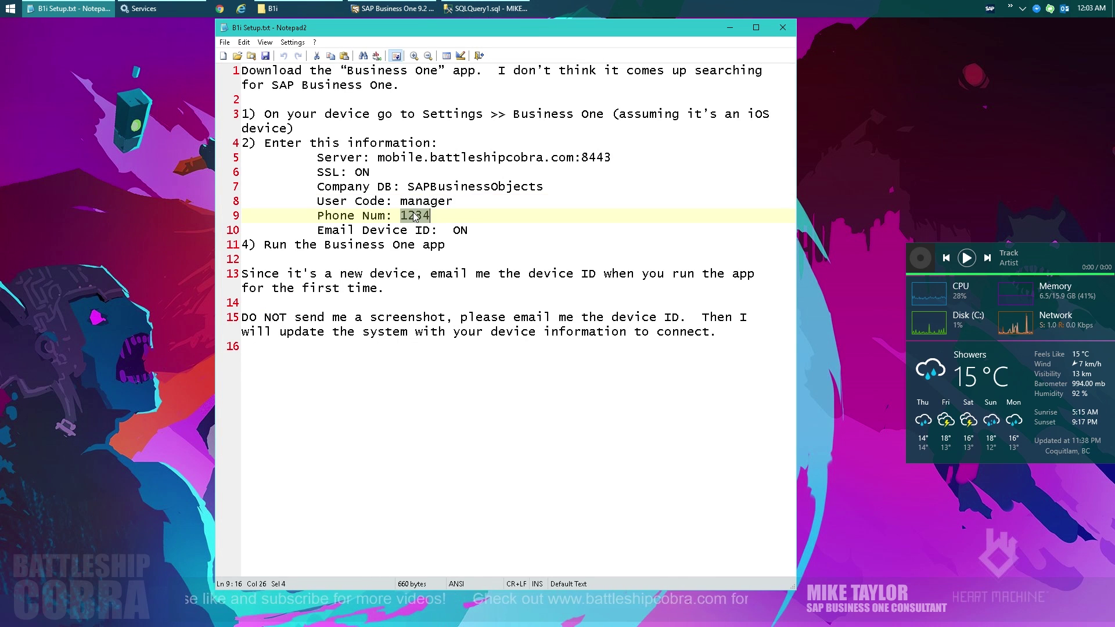
click(414, 216)
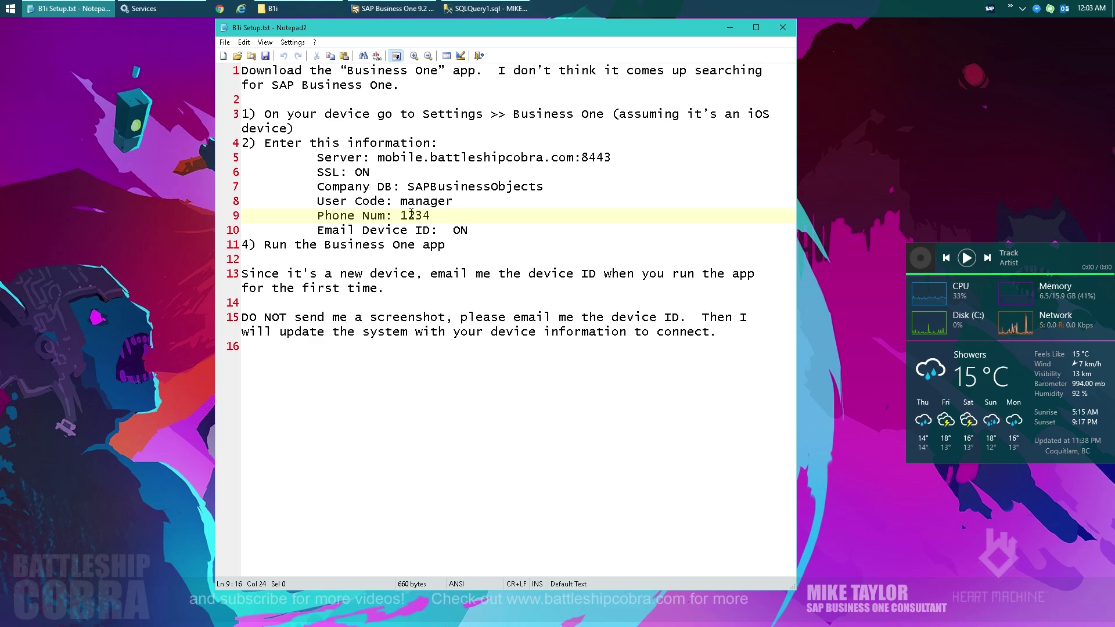
double_click(460, 230)
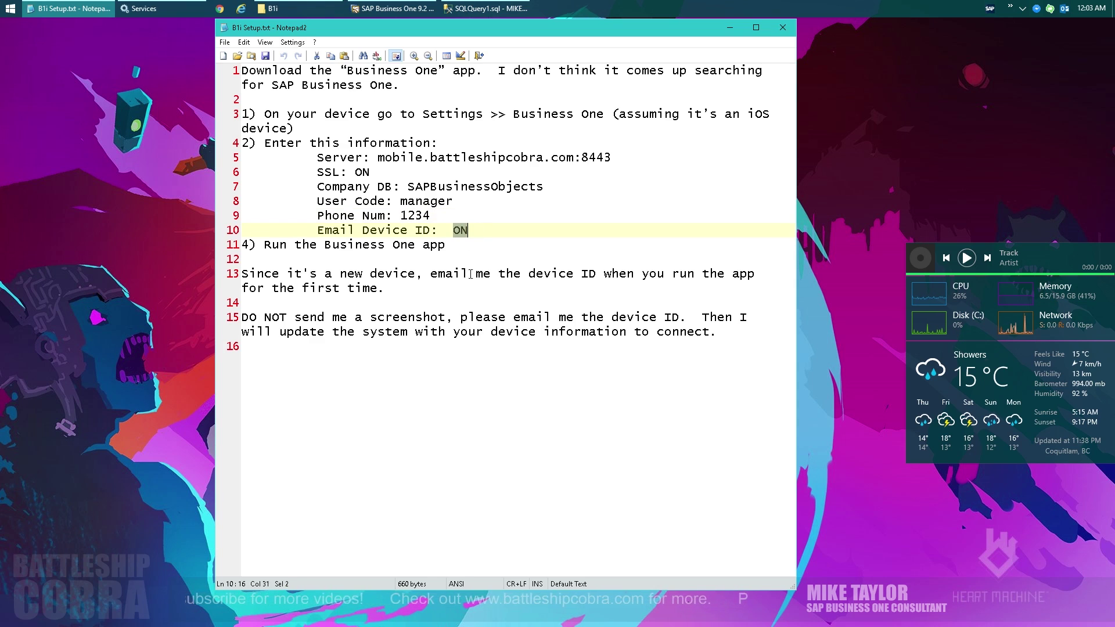
click(466, 231)
double_click(466, 231)
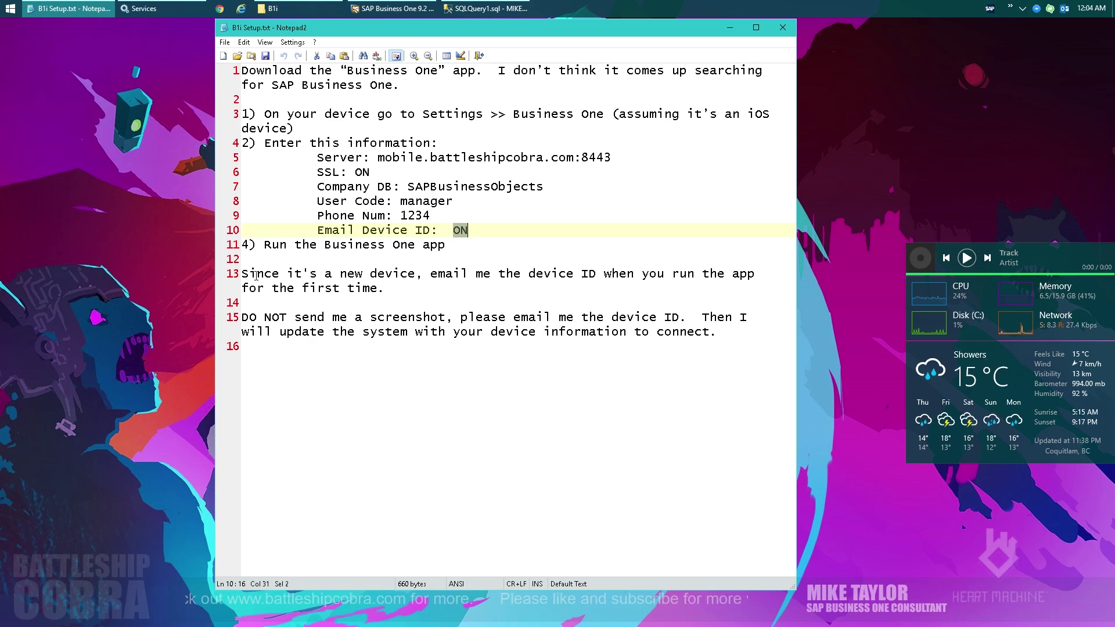
click(392, 287)
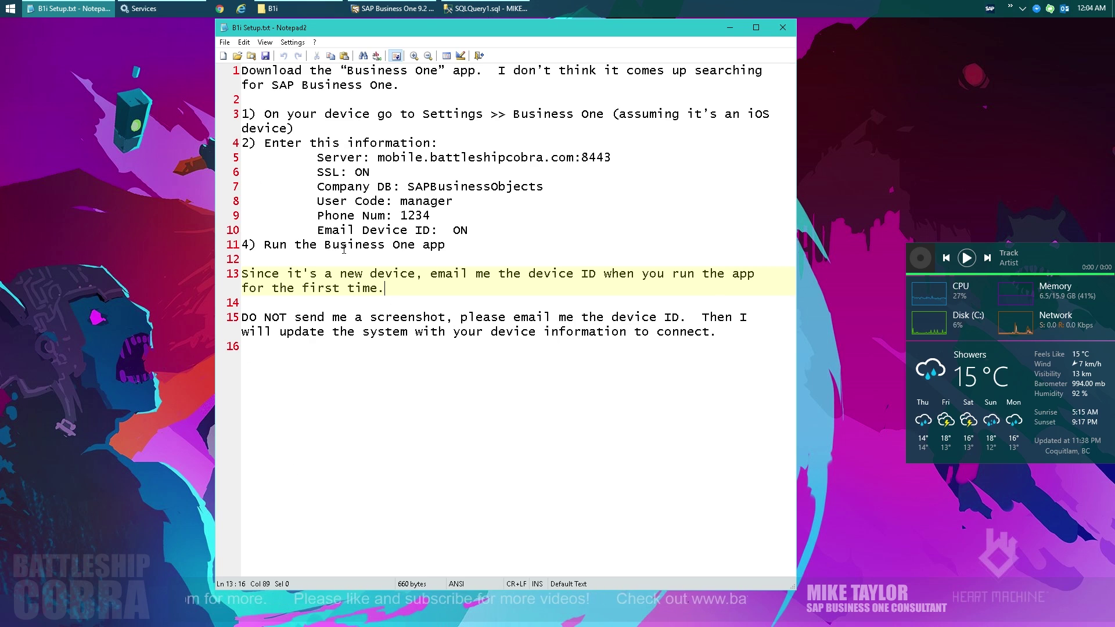
click(392, 8)
click(544, 274)
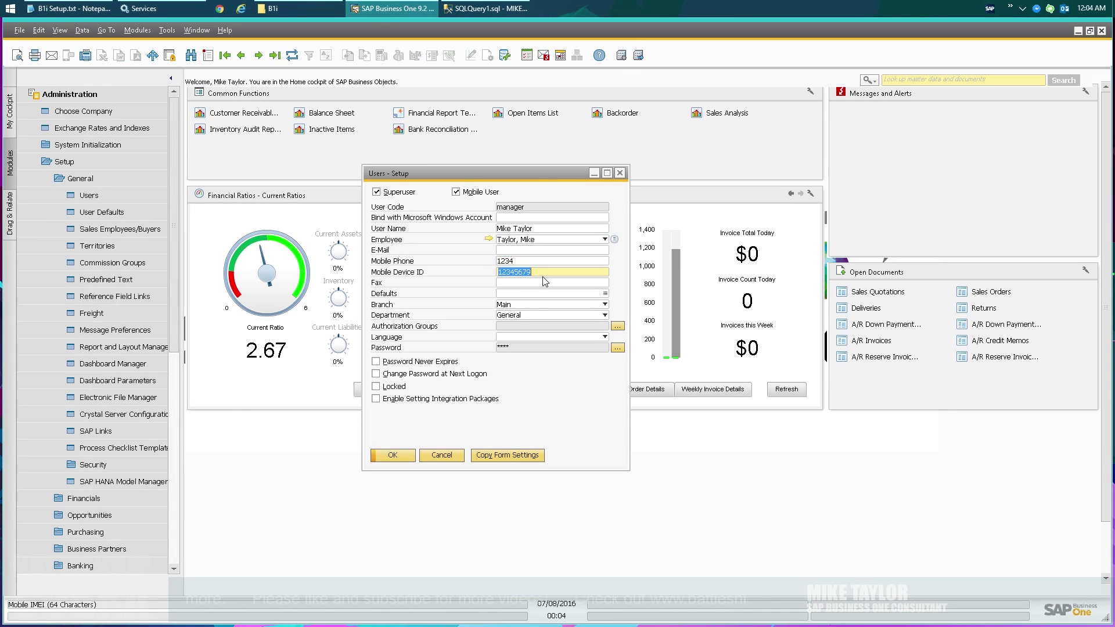
Enter a new mobile device ID for the manager user, update, and minimize SAP Business One
text(FDJKHD)
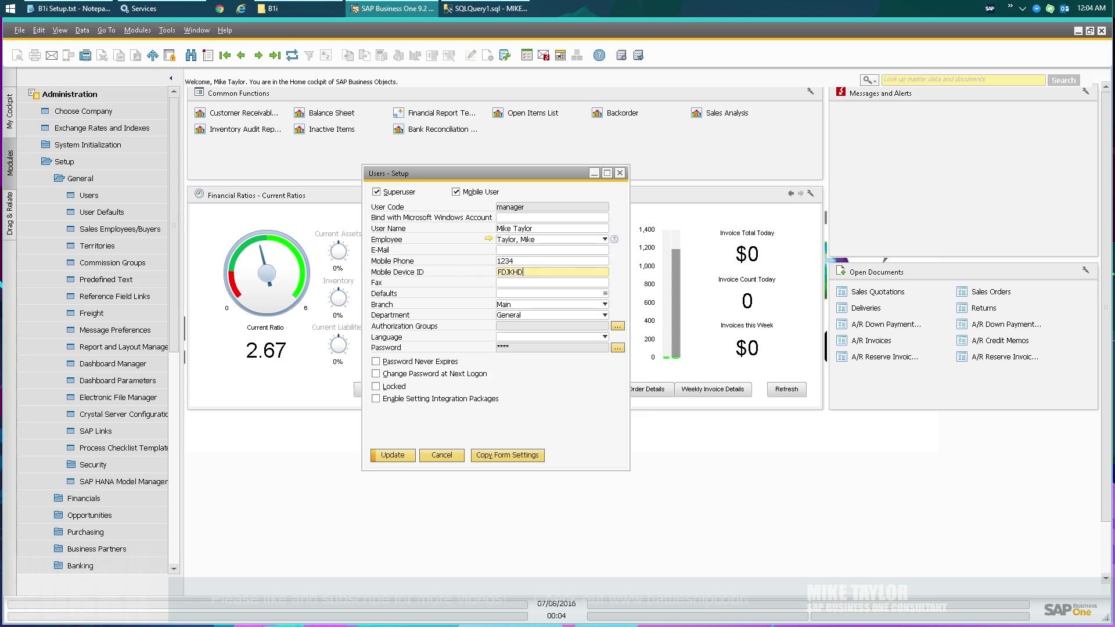
text(49849844KLFJKJDHJDKJ)
click(385, 456)
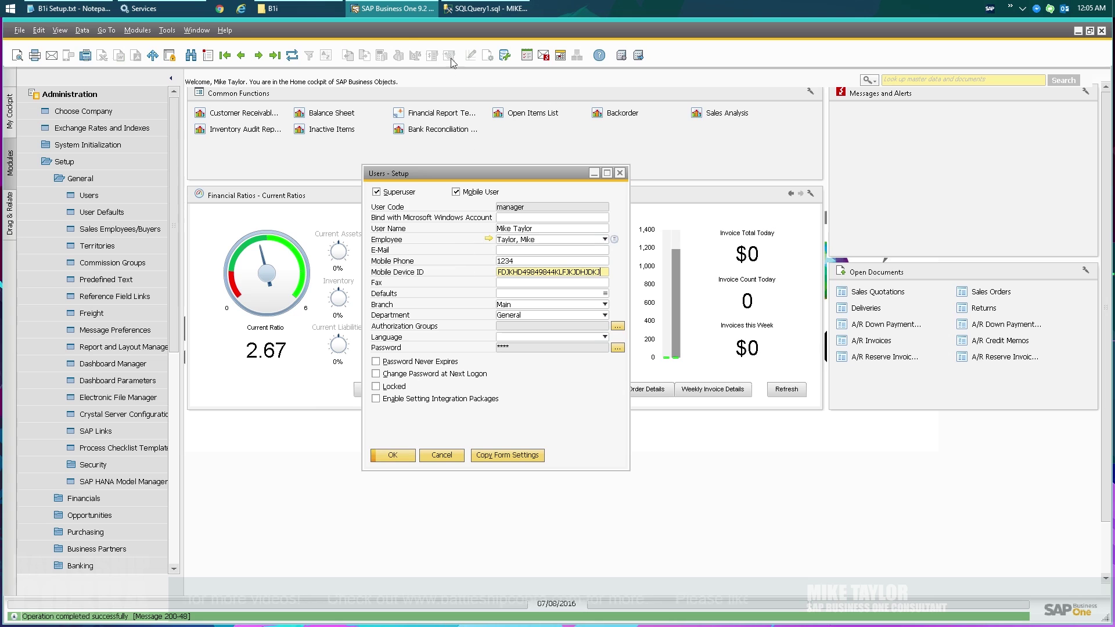
click(1078, 31)
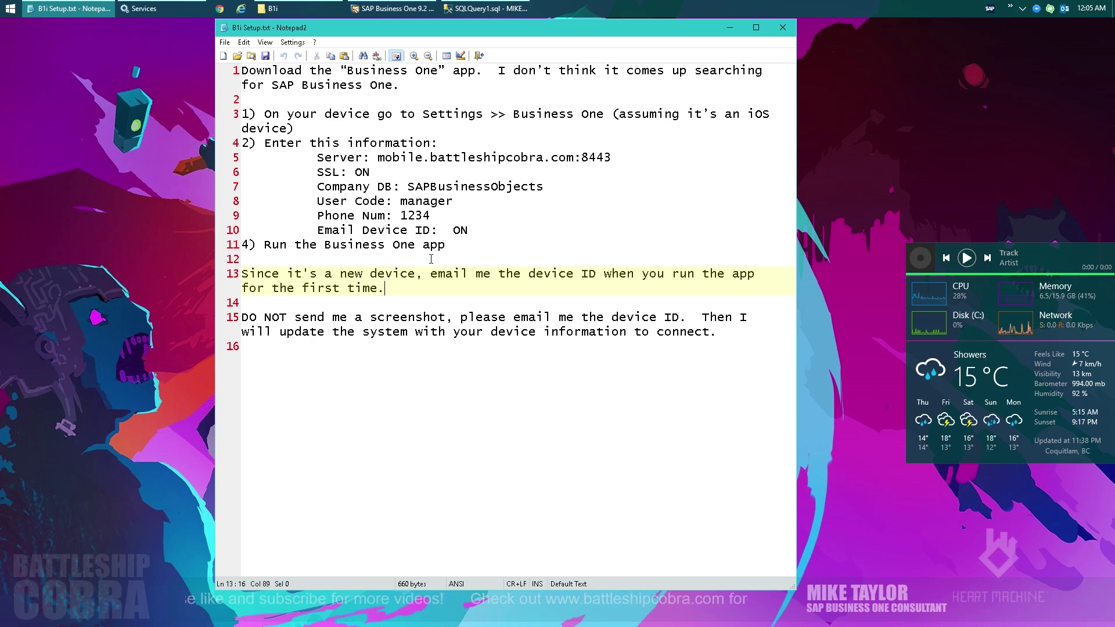
Review the IFSERV database actions in SSMS, then open Control Panel from Start
click(10, 8)
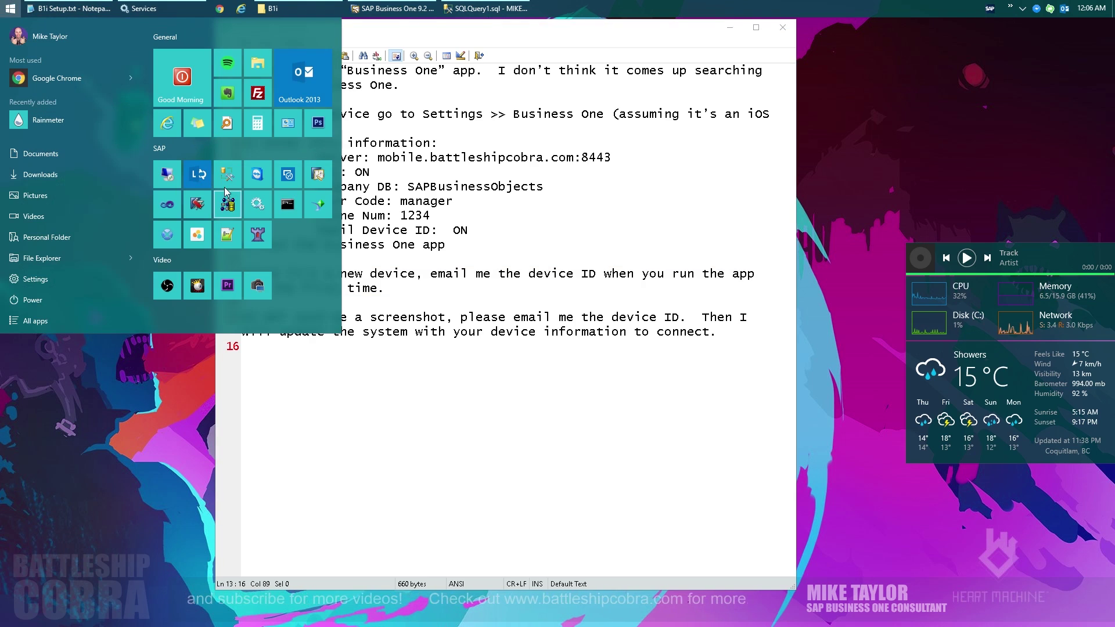
click(485, 9)
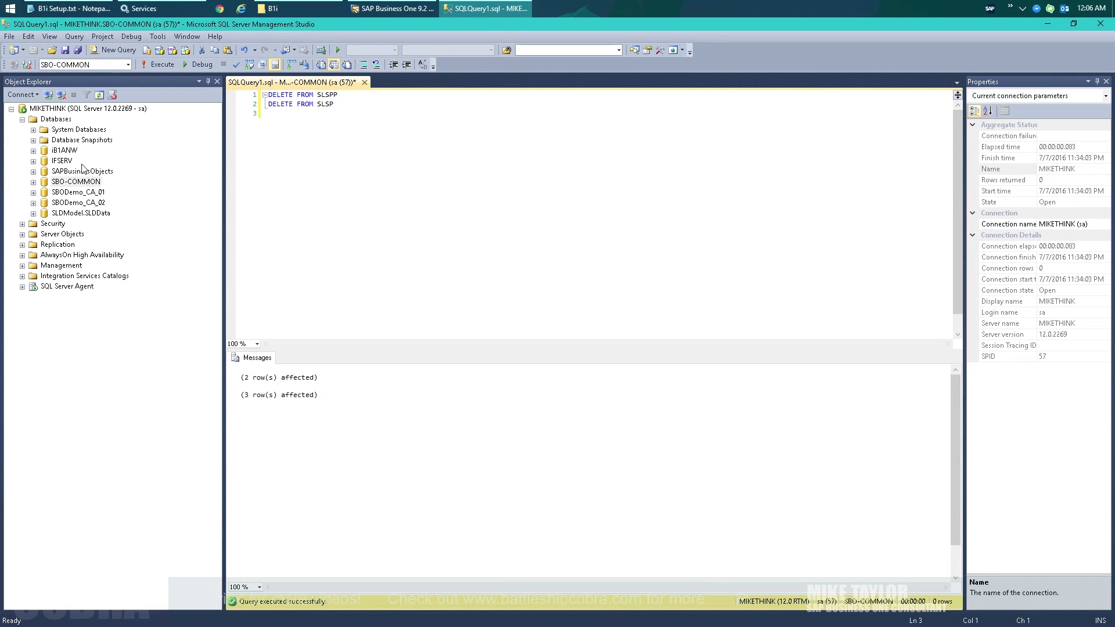
right_click(61, 161)
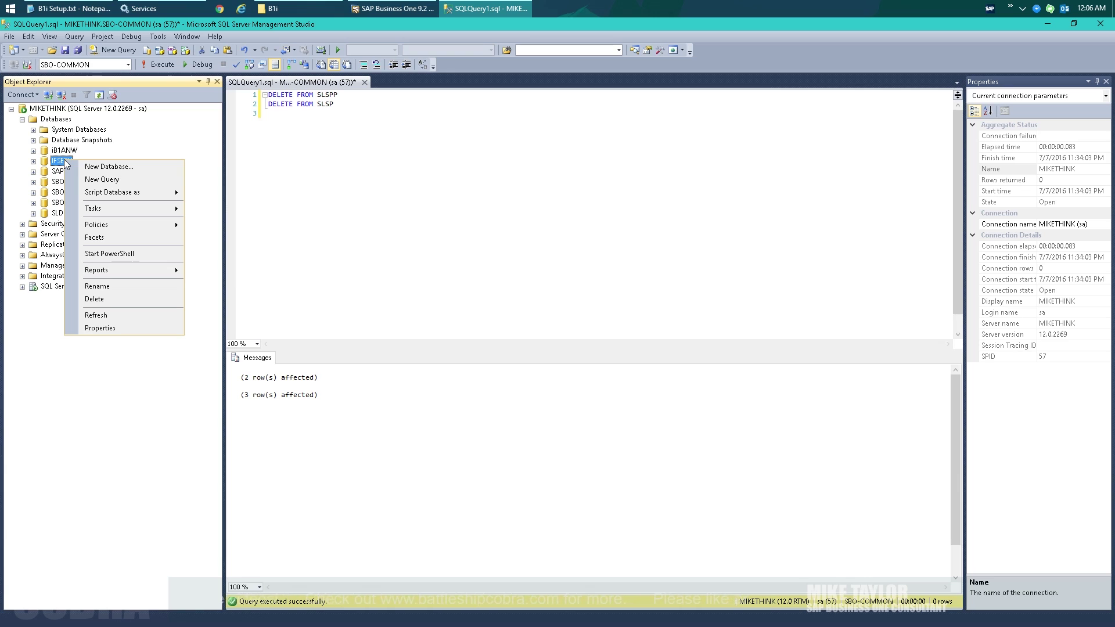
click(551, 159)
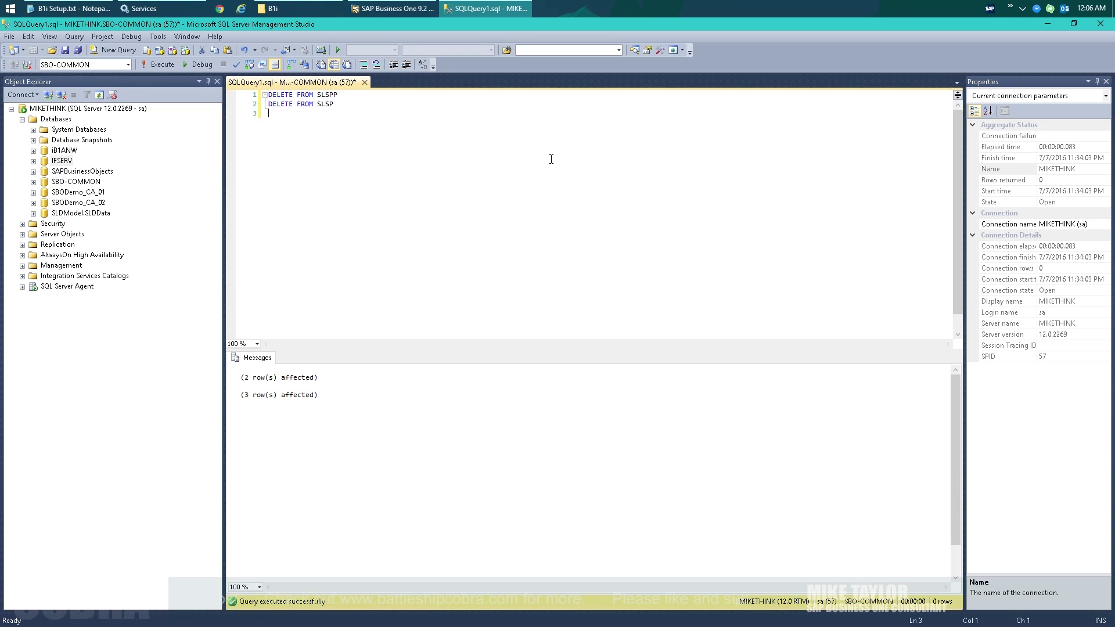
click(10, 8)
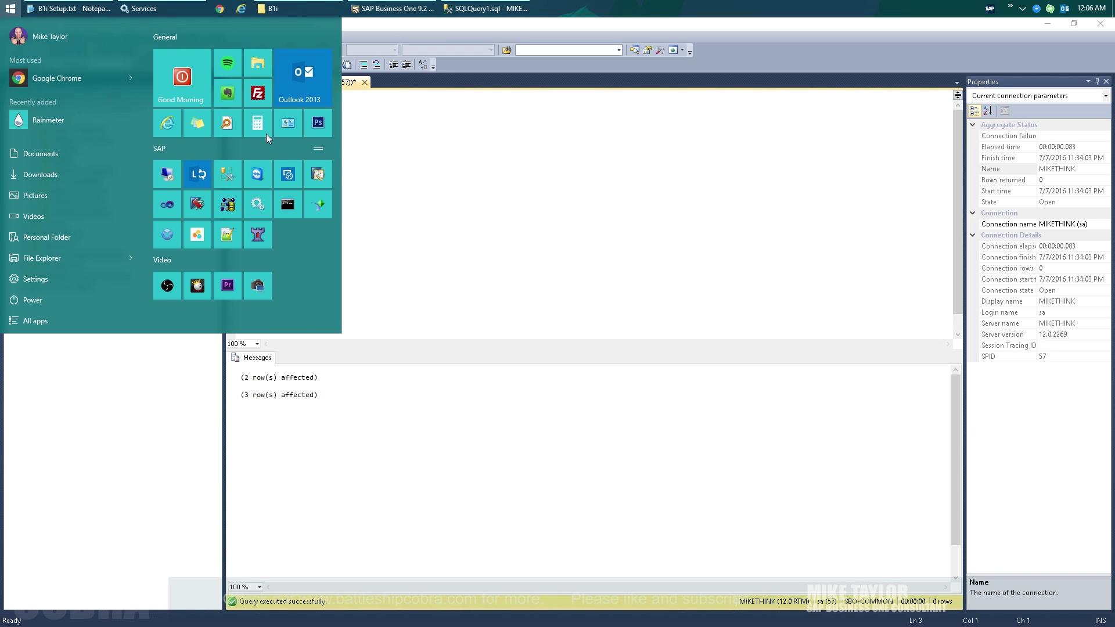
click(288, 123)
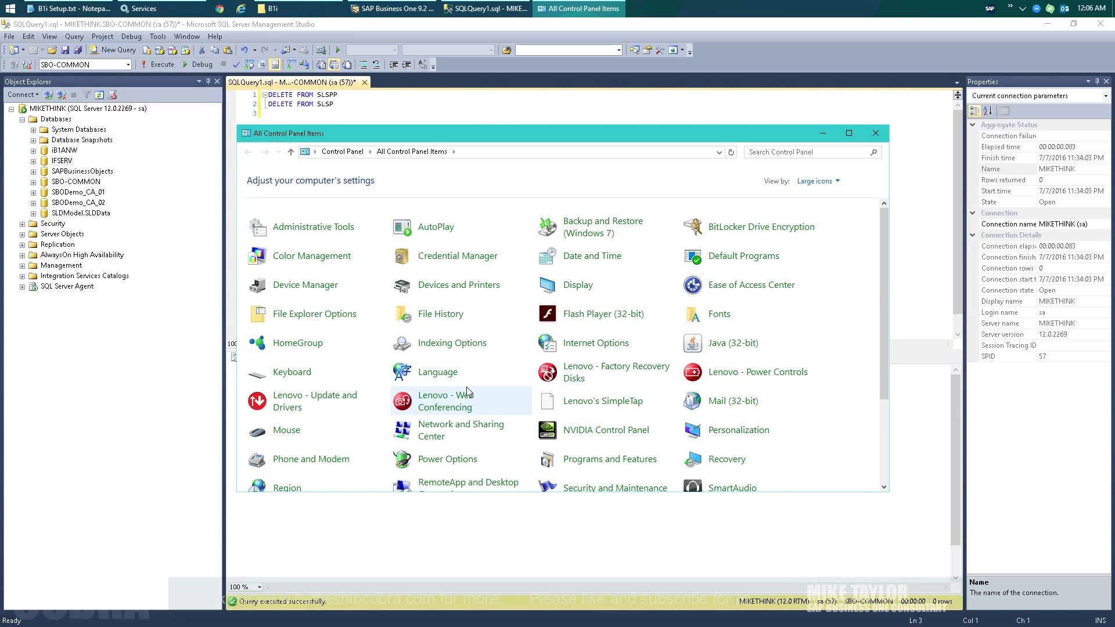
Check the installed SAP programs in Programs and Features, then close it
scroll(467, 389, down, 2)
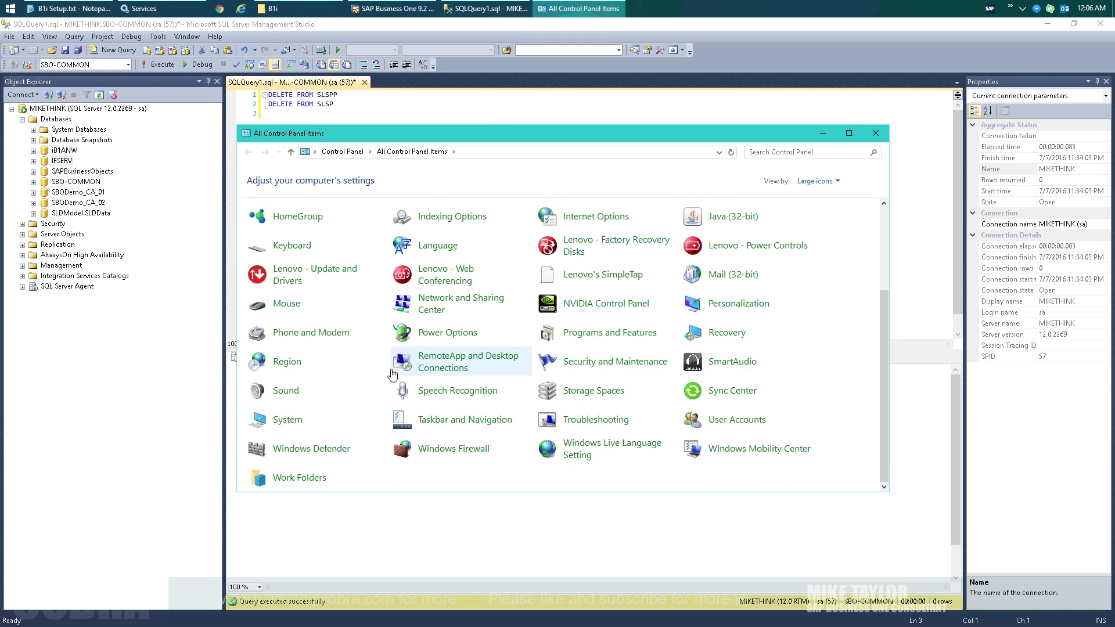
click(600, 334)
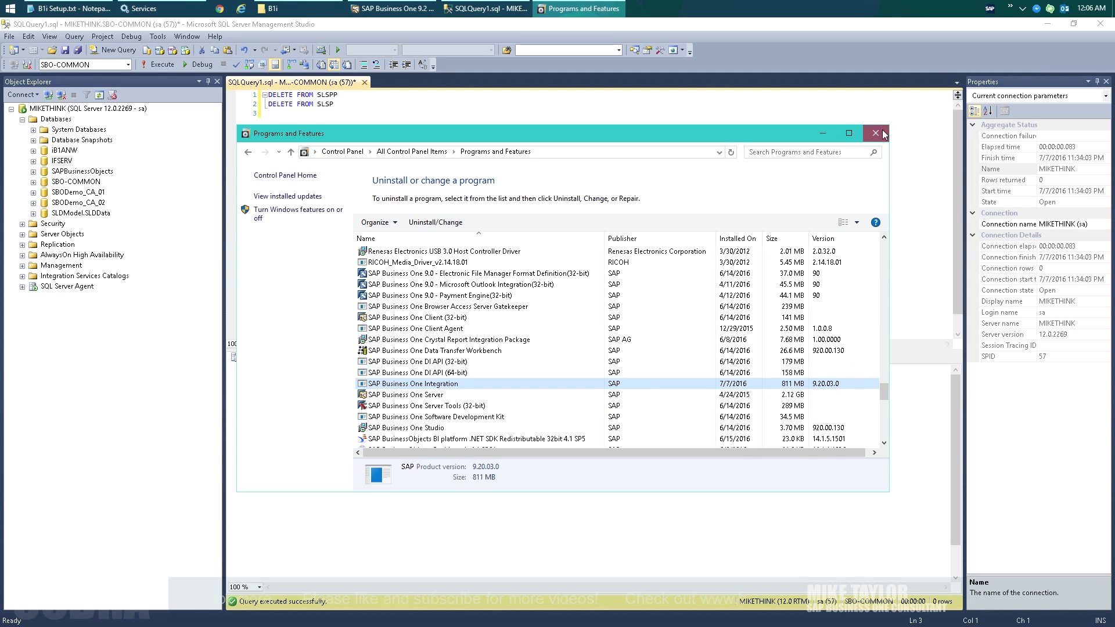
click(875, 133)
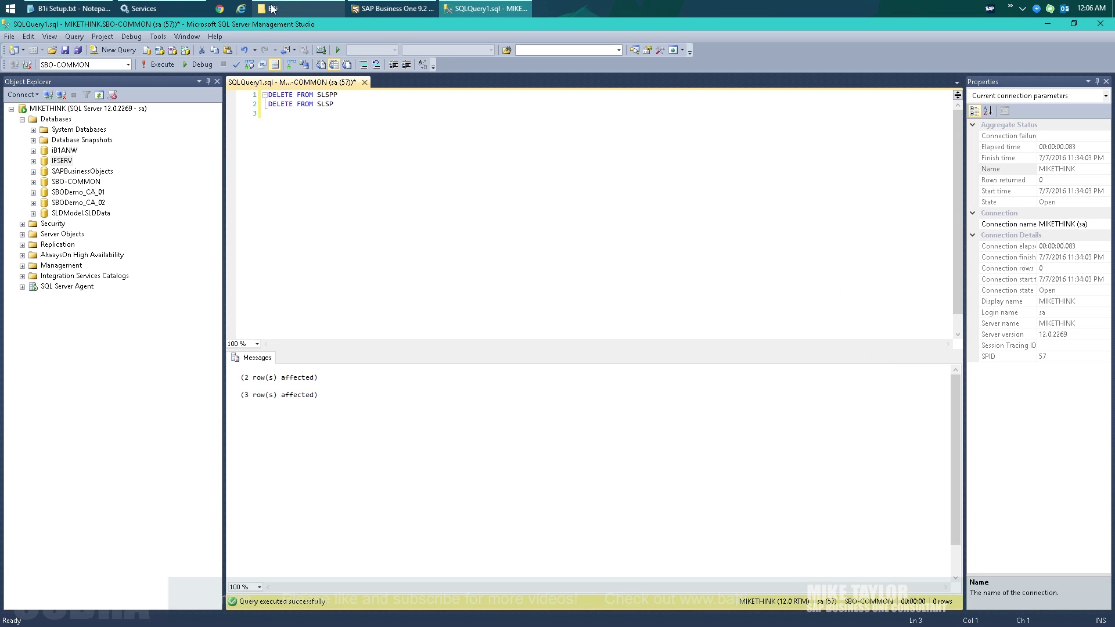
Browse the Windows7_OS (C:) drive in File Explorer
click(10, 8)
click(251, 64)
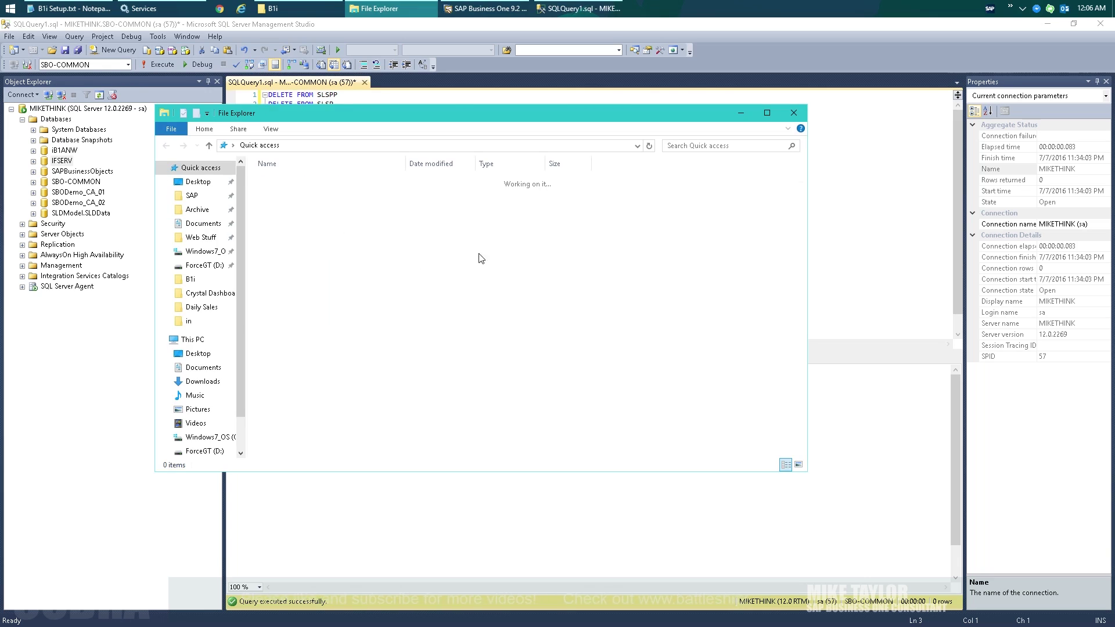
double_click(296, 262)
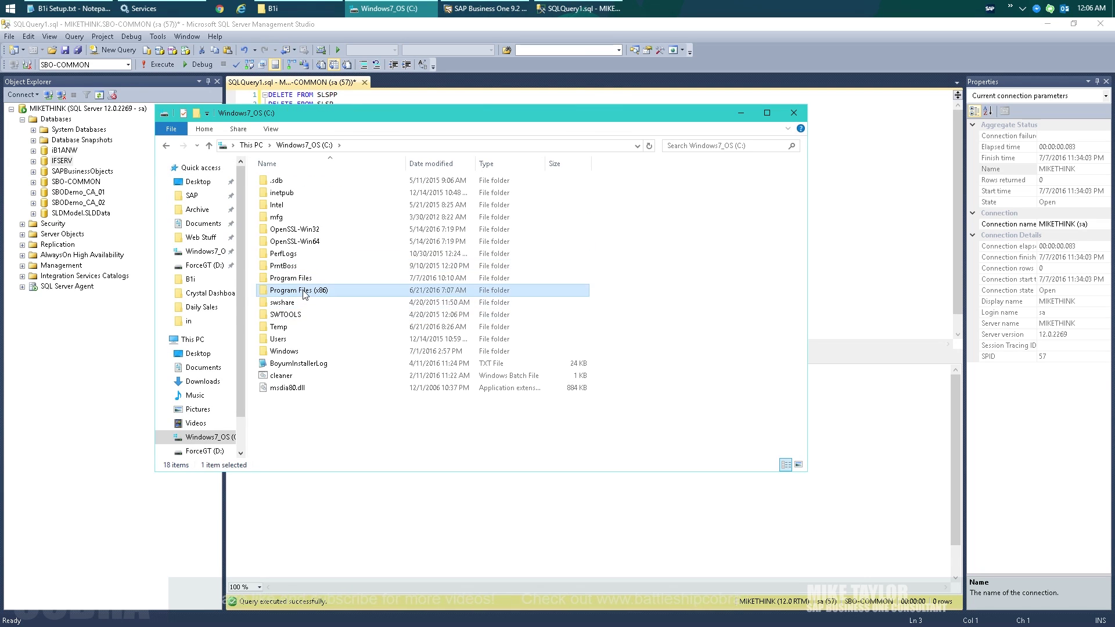